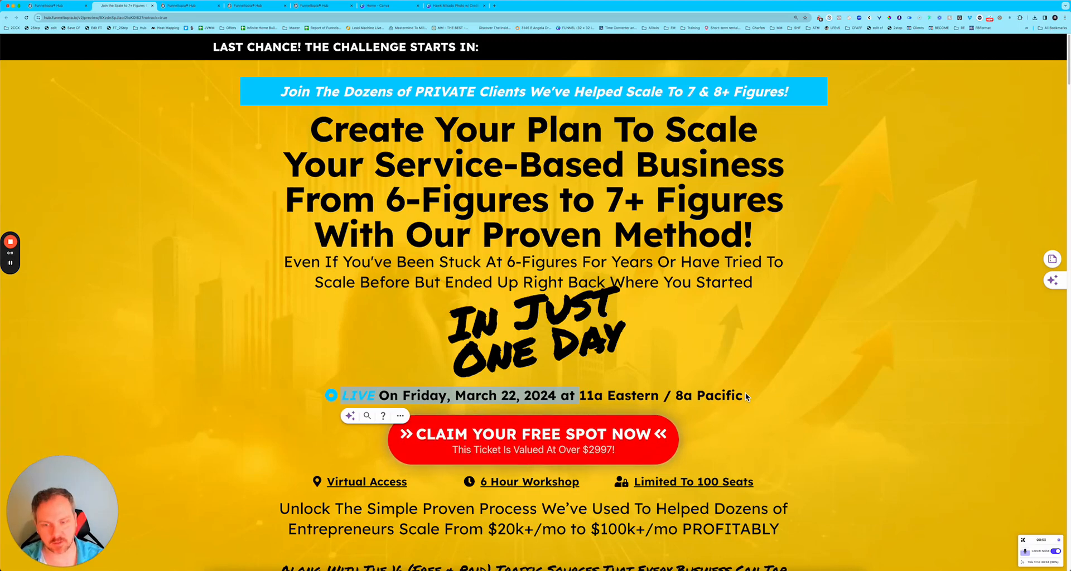
Switch to the funnel page in the page builder and highlight the date custom value in the LIVE headline
left_click(445, 368)
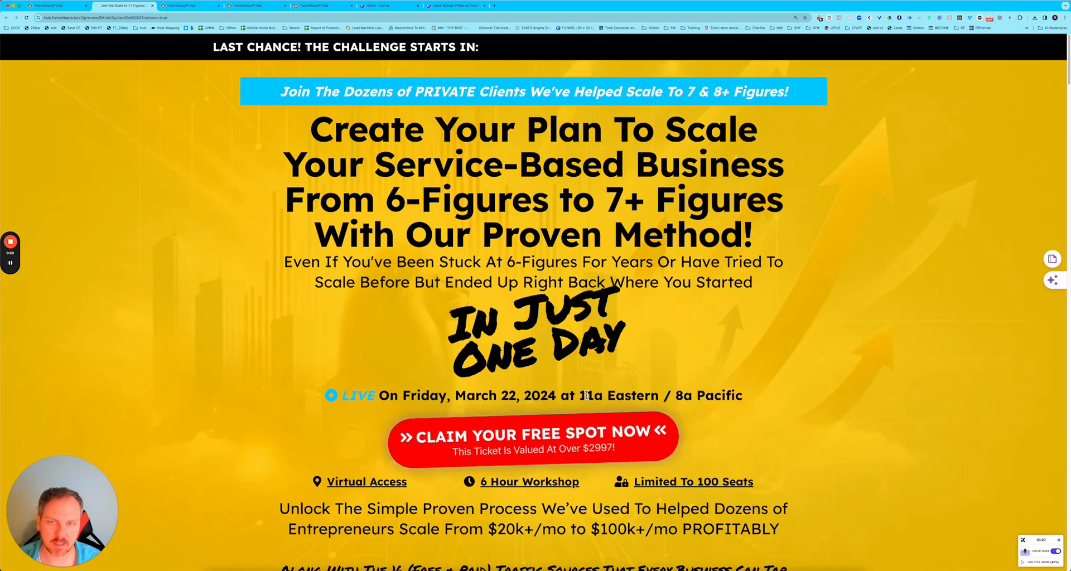
left_click(175, 11)
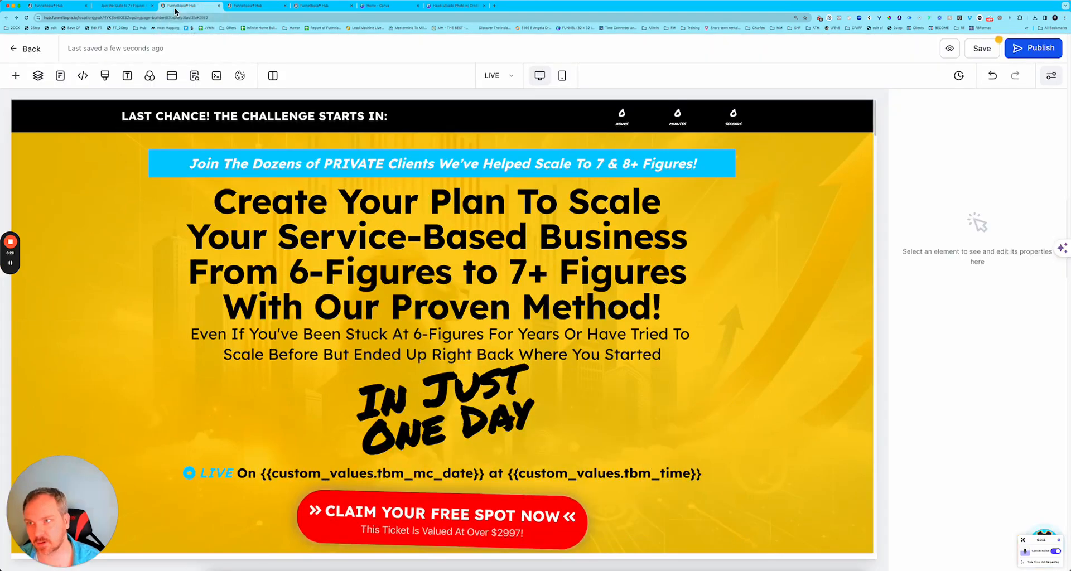
scroll(268, 435, "down", 2)
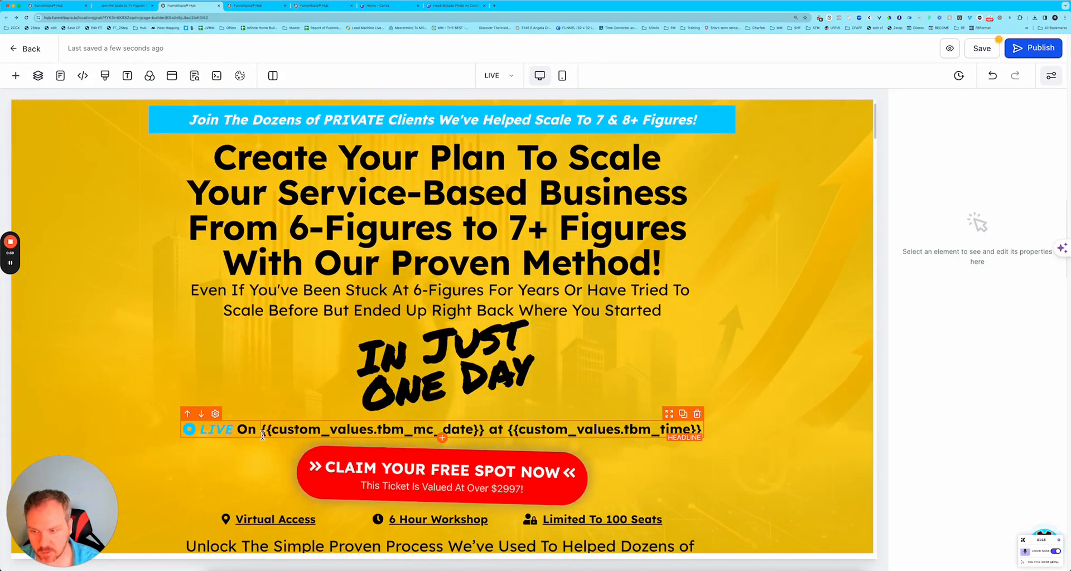
left_click(471, 431)
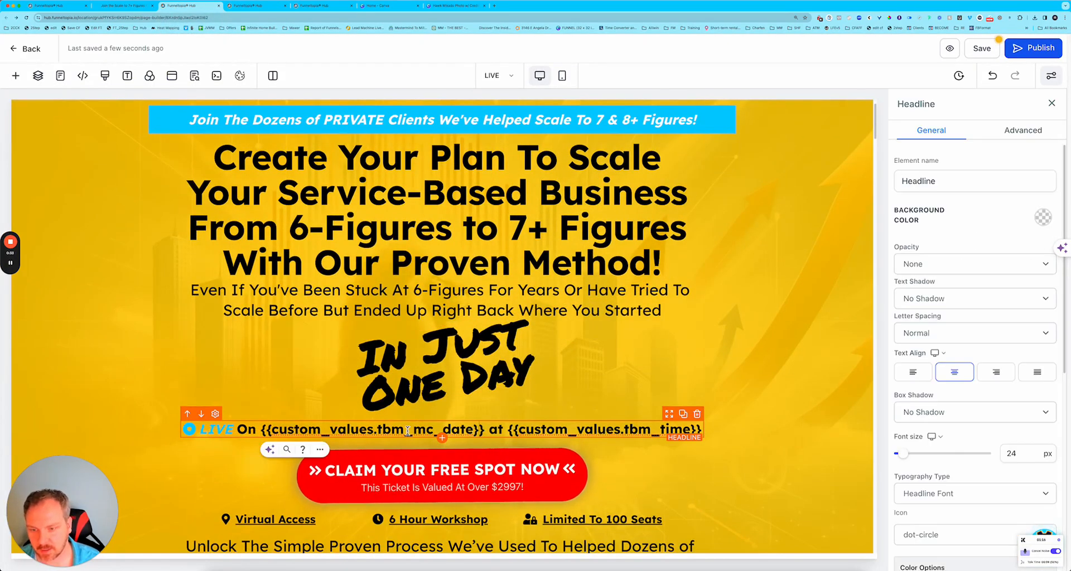
left_click_drag(377, 429, 405, 431)
left_click(414, 431)
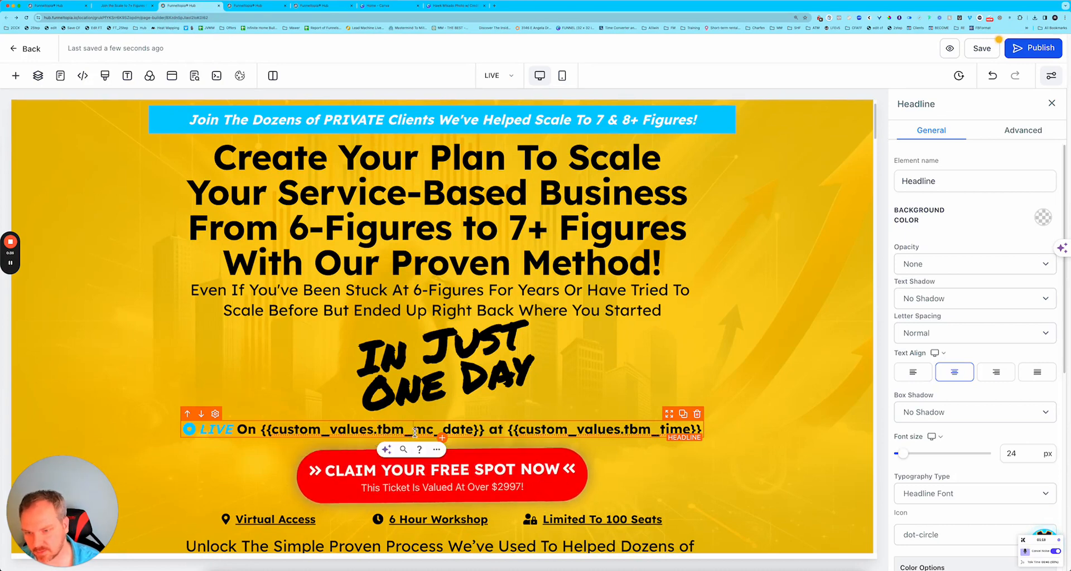
left_click_drag(461, 431, 474, 431)
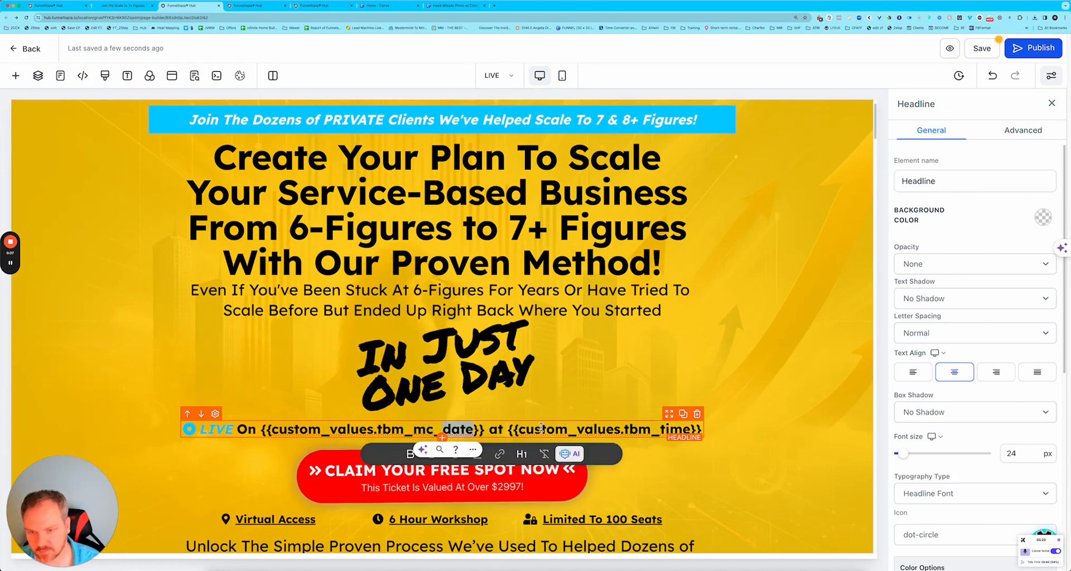
Highlight the time custom value at the end of the LIVE headline to examine its placeholder
left_click(629, 431)
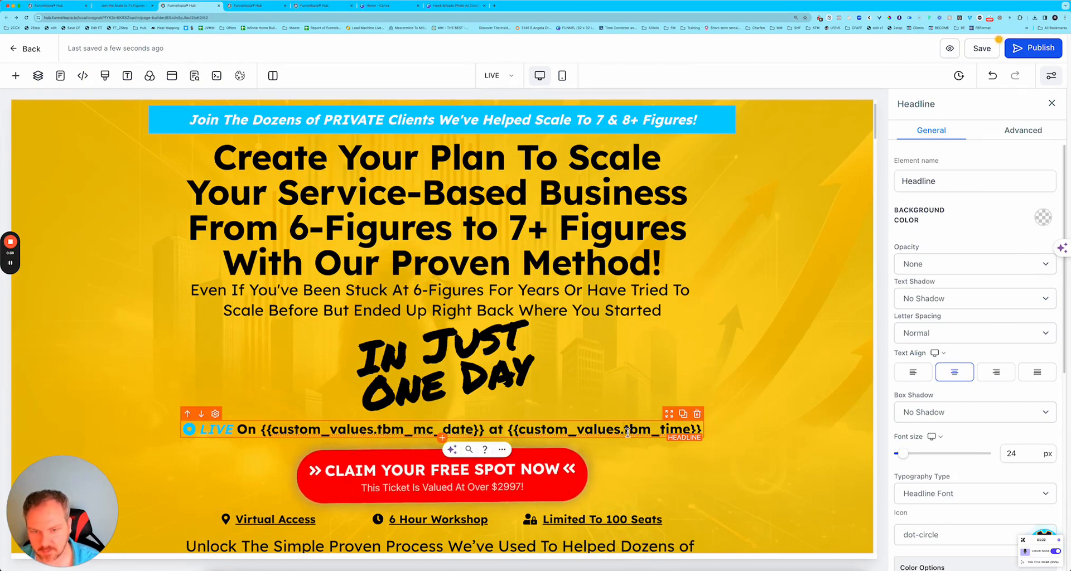
key("shift+Right")
key("shift+Right")
key("shift+Right")
left_click(664, 434)
key("shift+Right")
key("shift+Right")
key("shift+Right")
key("shift+Right")
key("shift+Right")
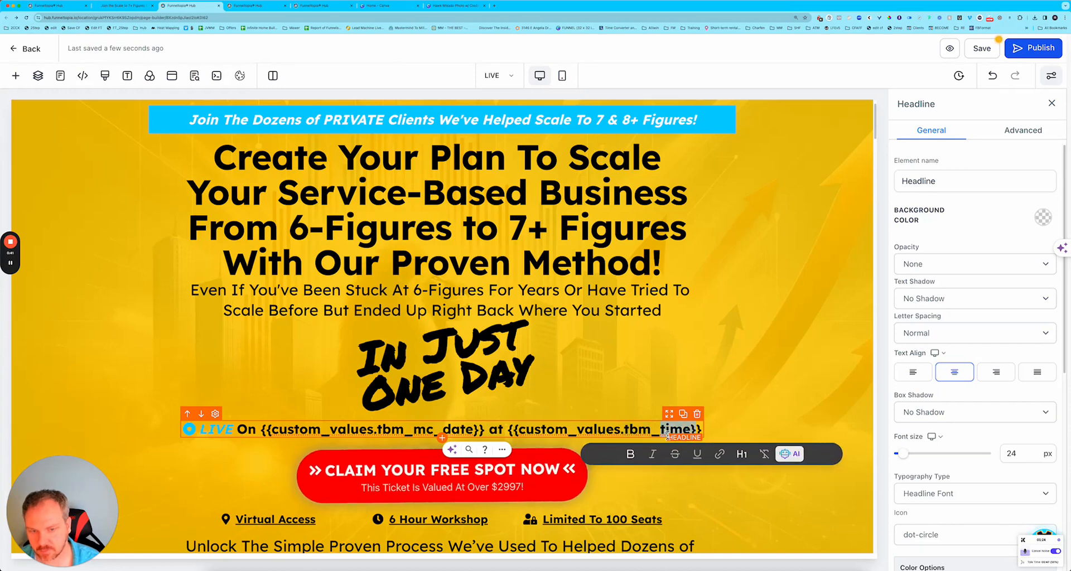
left_click(650, 432)
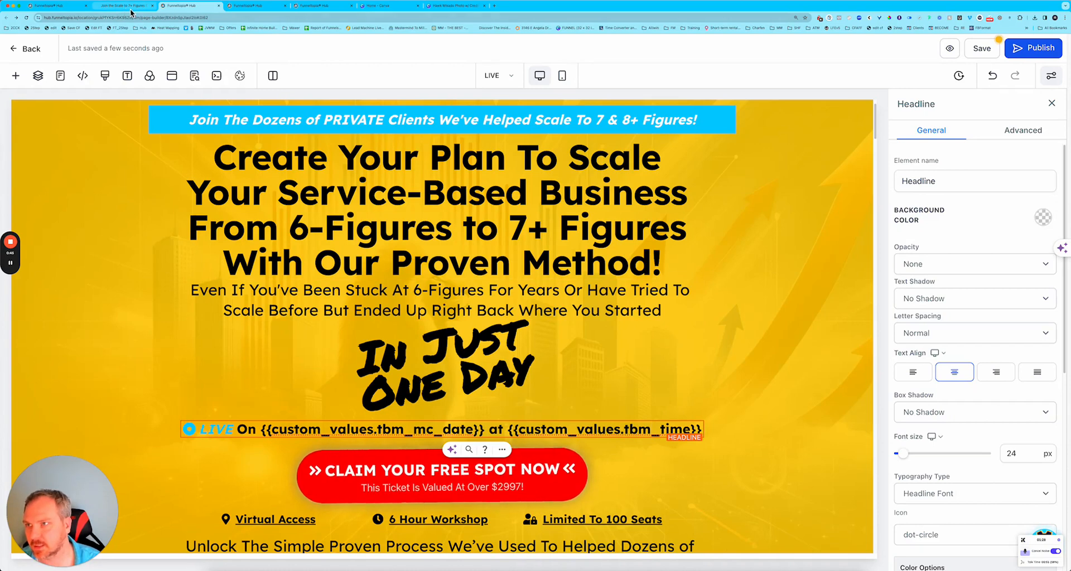
Switch to the BeastModeMethod.com account and show the Custom Values list in its settings
left_click(72, 8)
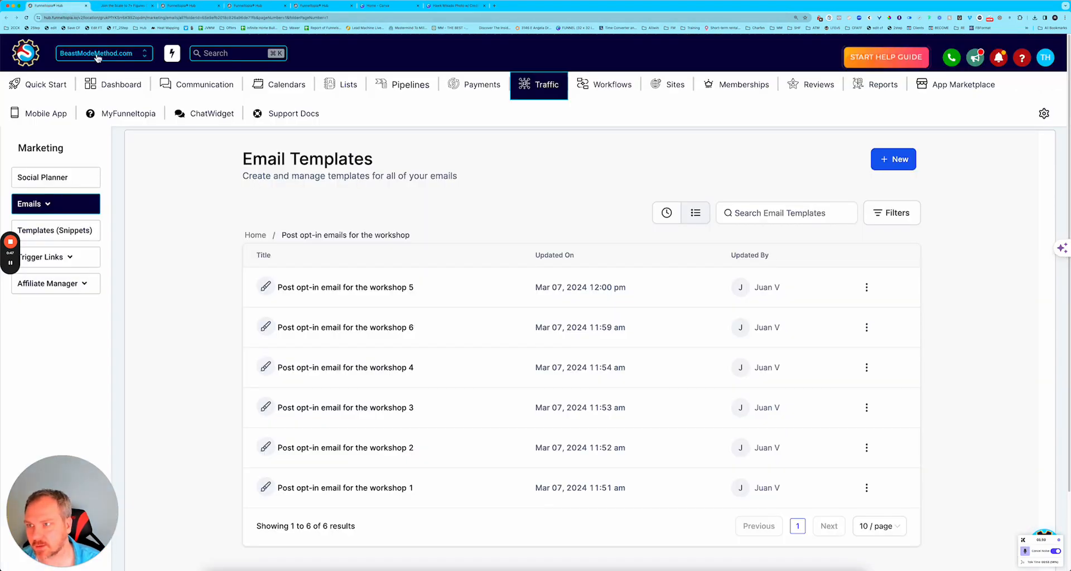
left_click(1044, 115)
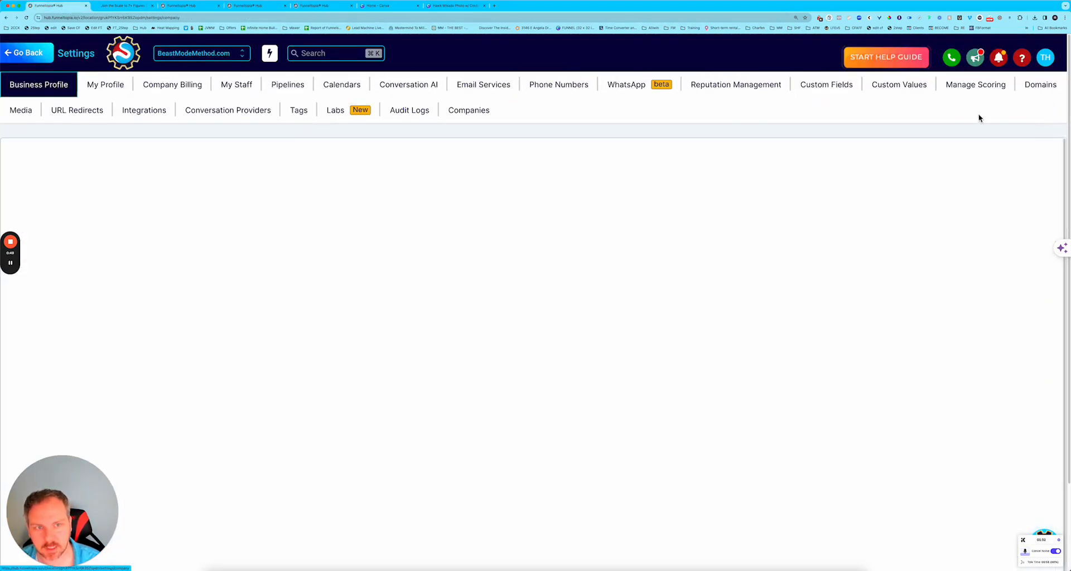
left_click(894, 96)
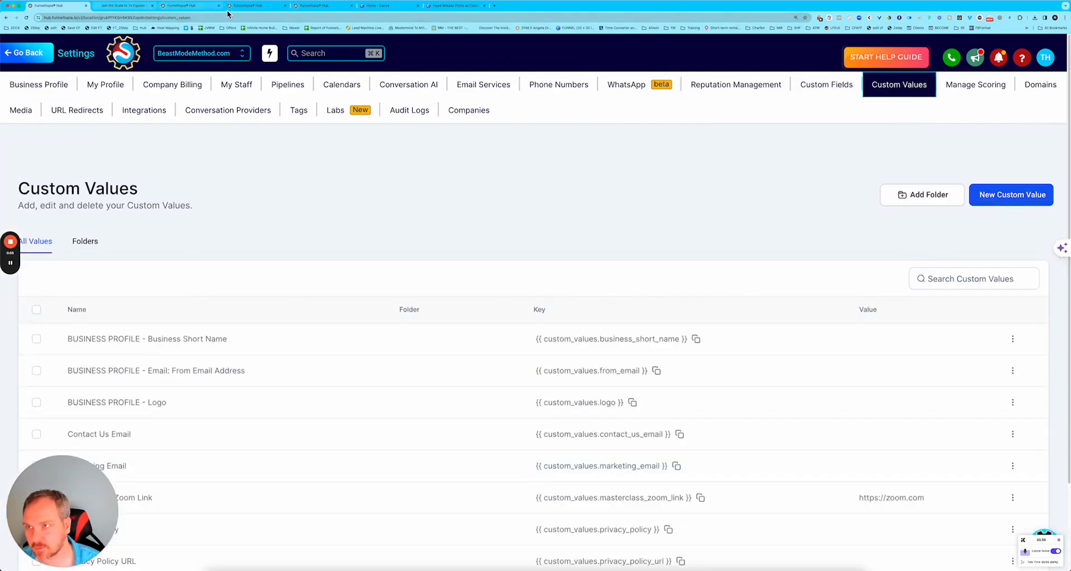
Return to the funnel page in the page builder and publish it
left_click(188, 7)
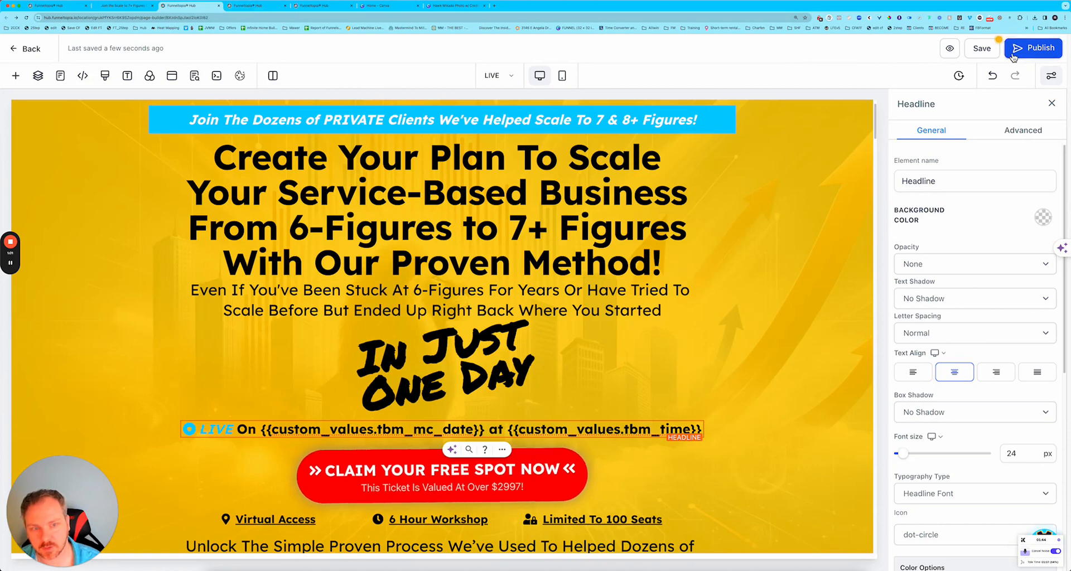
left_click(1033, 48)
Switch to the TBM Set Date Dynamic Weekly workflow, view its test options, and close them without running a test
left_click(273, 8)
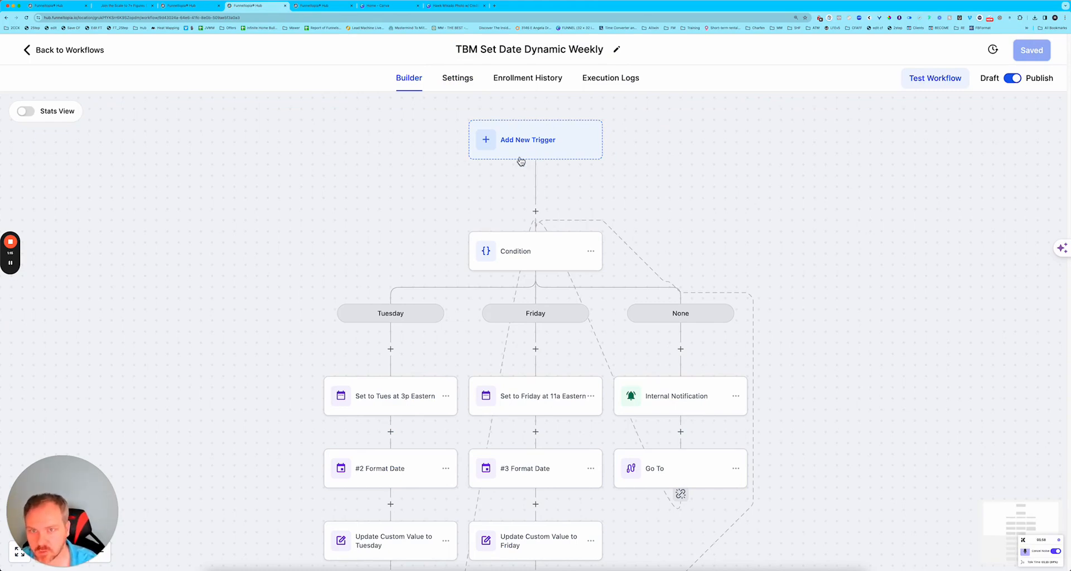
left_click(930, 84)
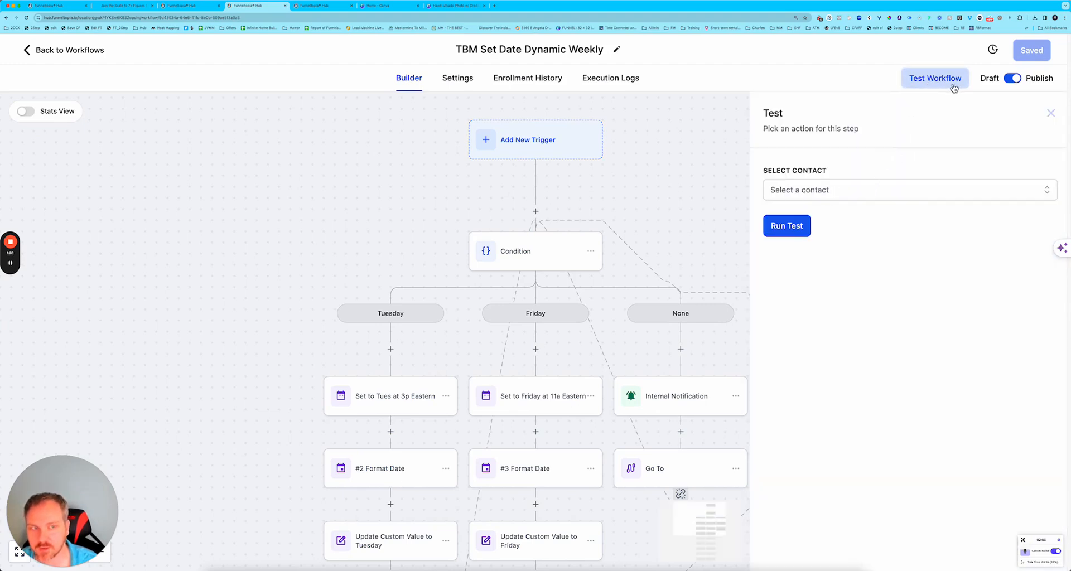
left_click(679, 170)
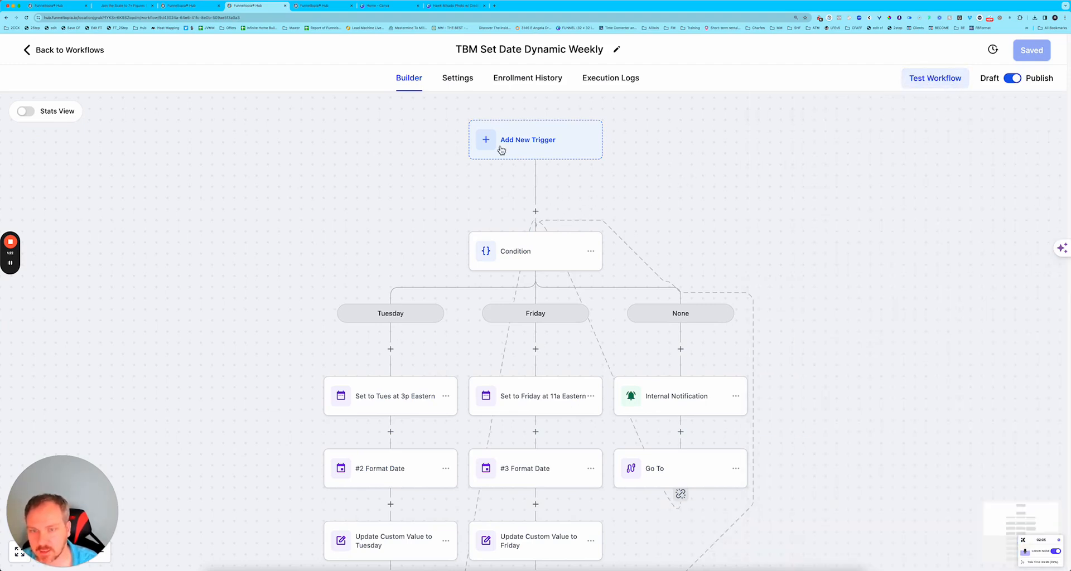
Examine the Tuesday, Friday and None branches of the weekly workflow's Condition, then leave it without changes
left_click(517, 258)
scroll(640, 262, "down", 3)
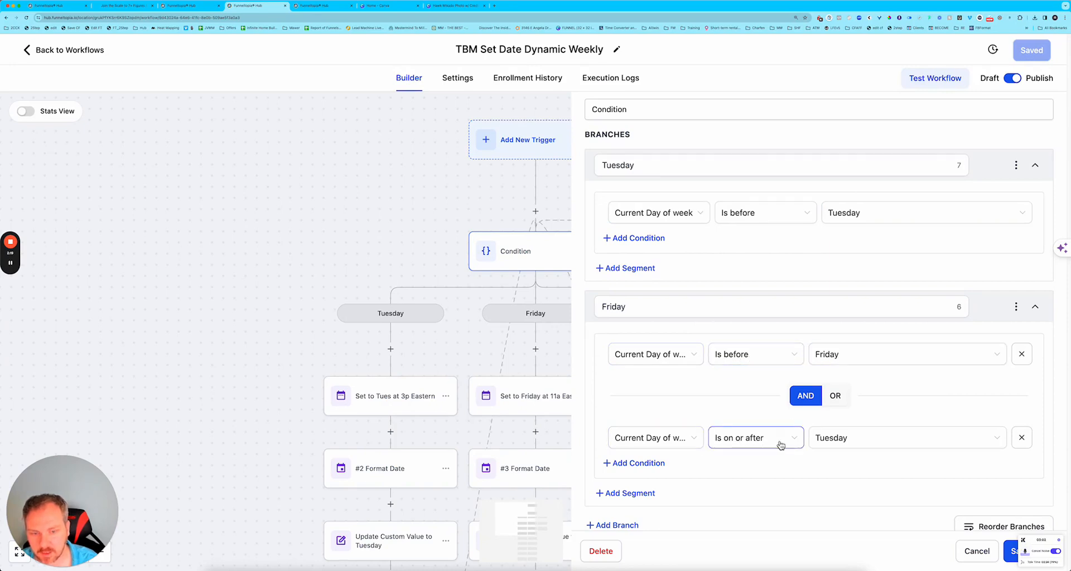
scroll(724, 446, "down", 1)
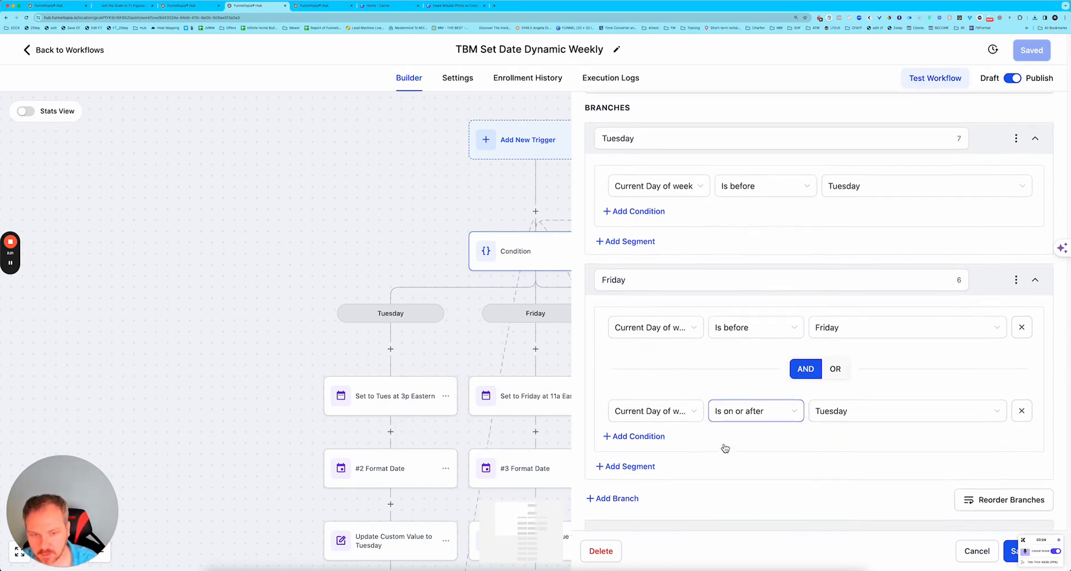
scroll(642, 396, "down", 2)
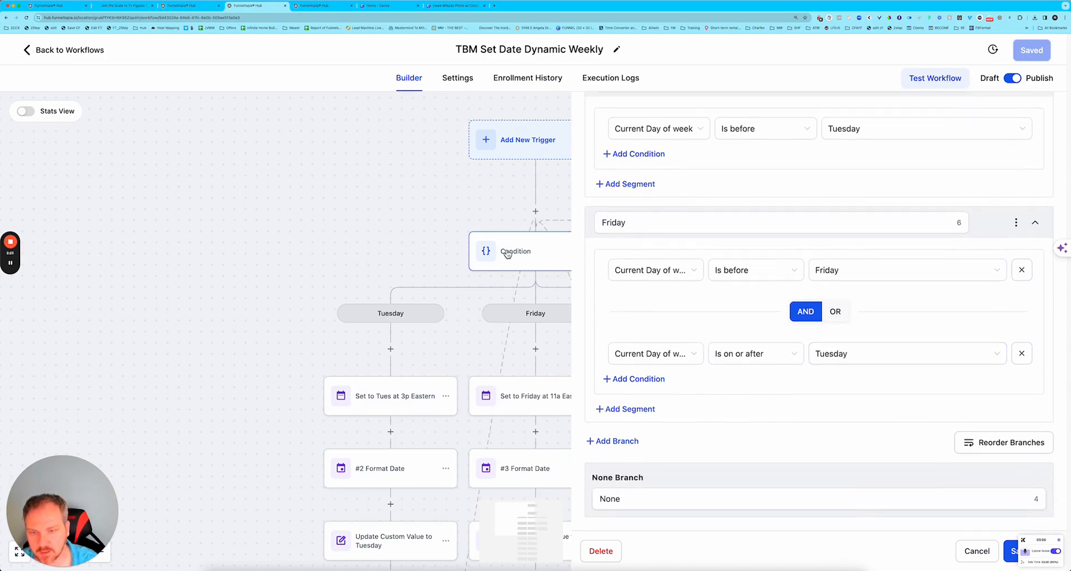
scroll(552, 427, "down", 1)
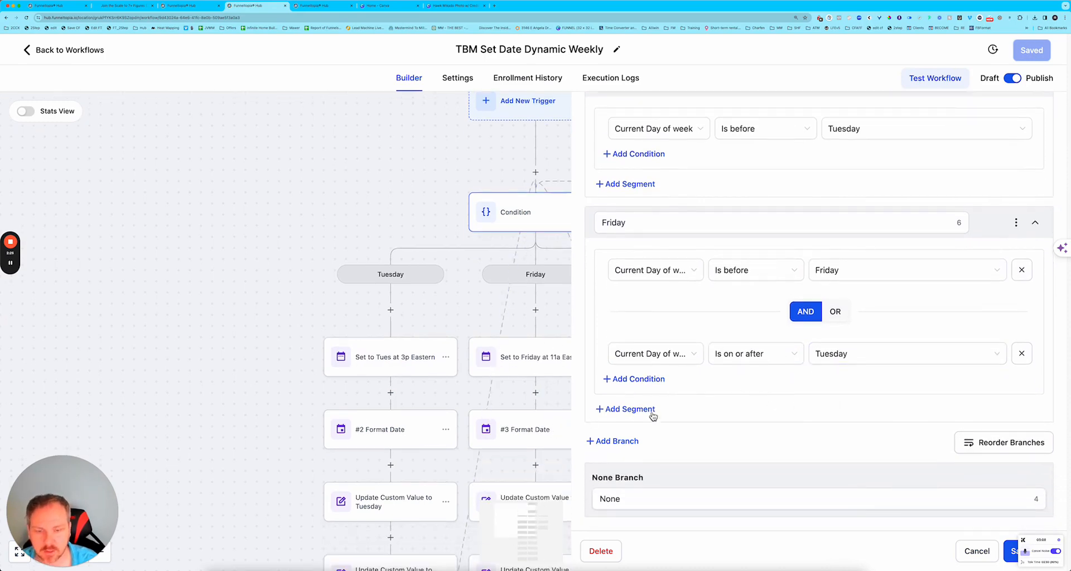
left_click(976, 552)
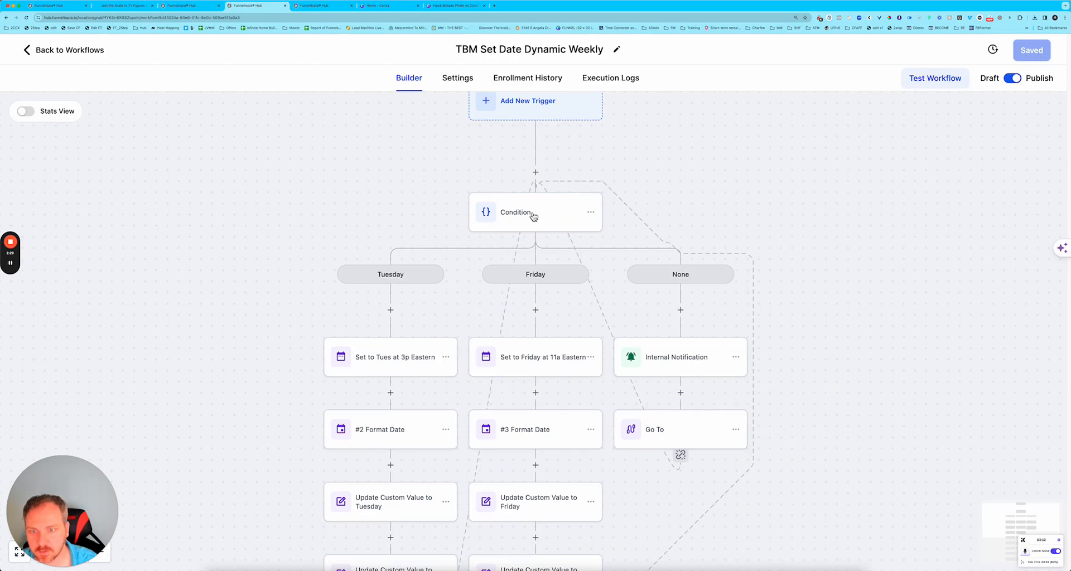
Examine the Fri @ 11 - Tue @ 3 branch of the Condition in the TBM Set Date Dynamic Email Reminders workflow
left_click(311, 7)
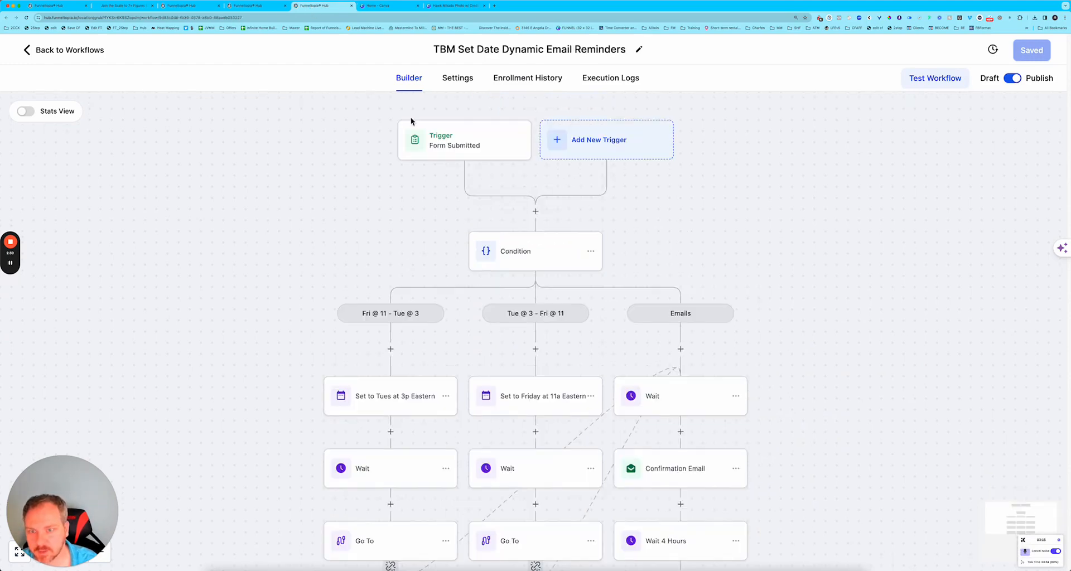
left_click(529, 262)
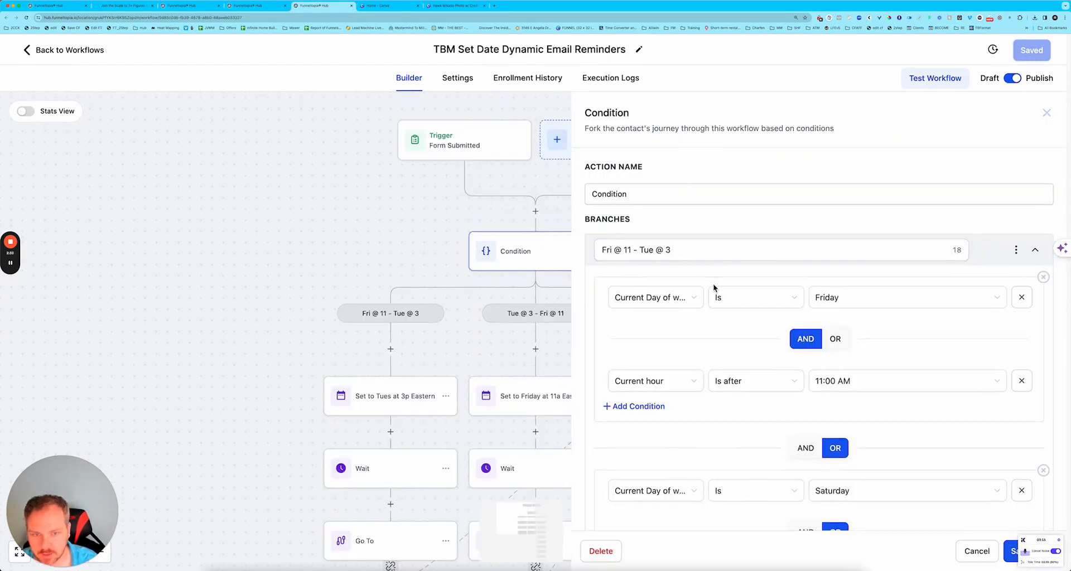
scroll(713, 283, "down", 2)
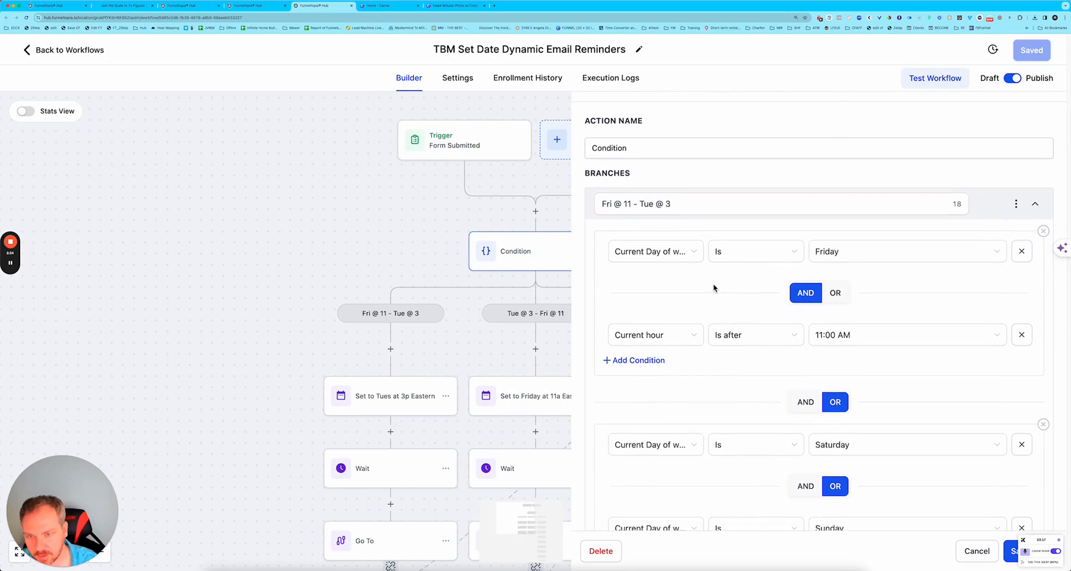
left_click(267, 6)
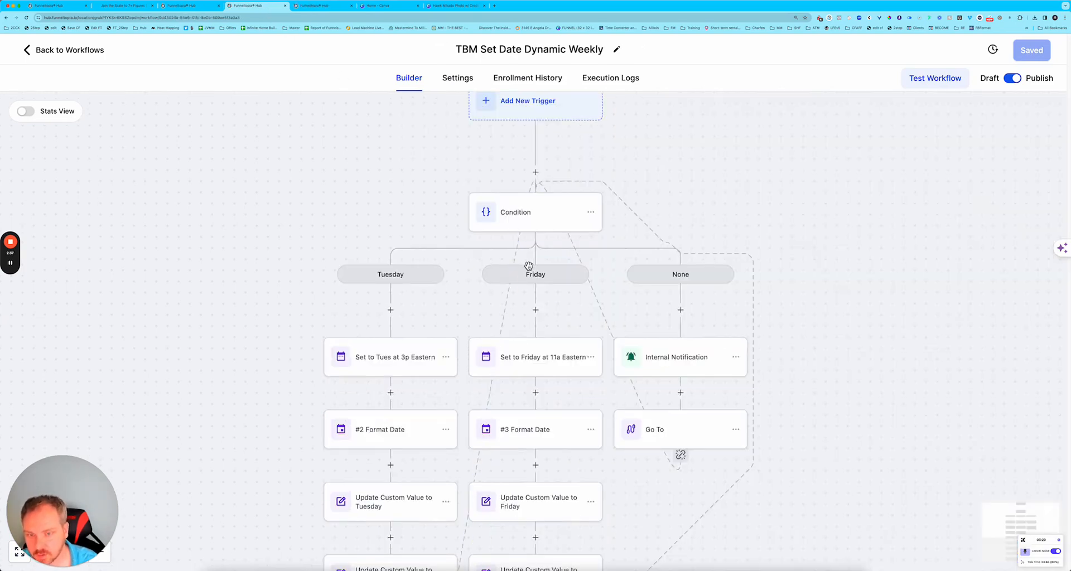
left_click(310, 7)
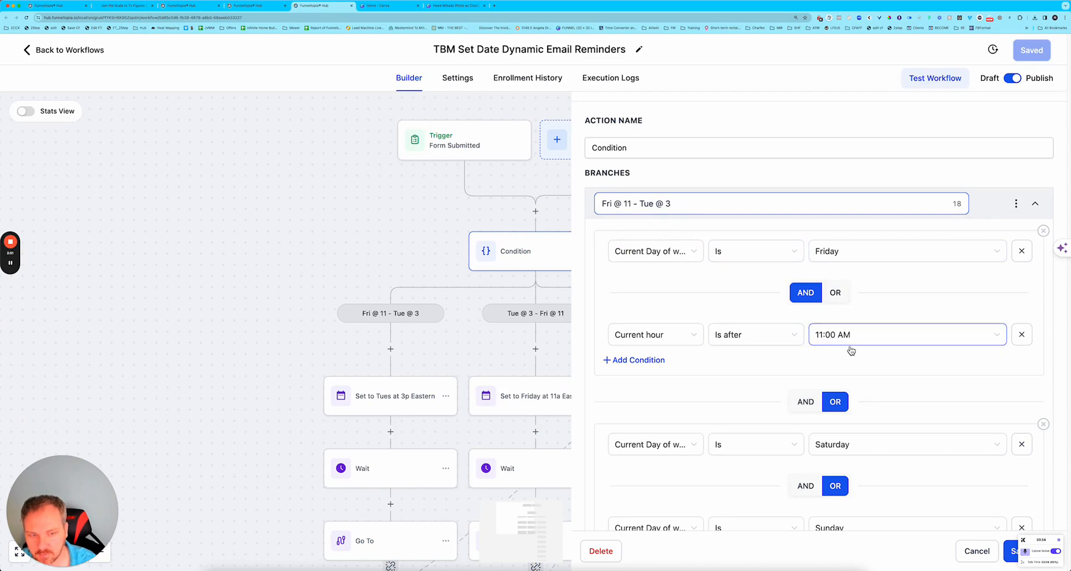
scroll(836, 340, "down", 3)
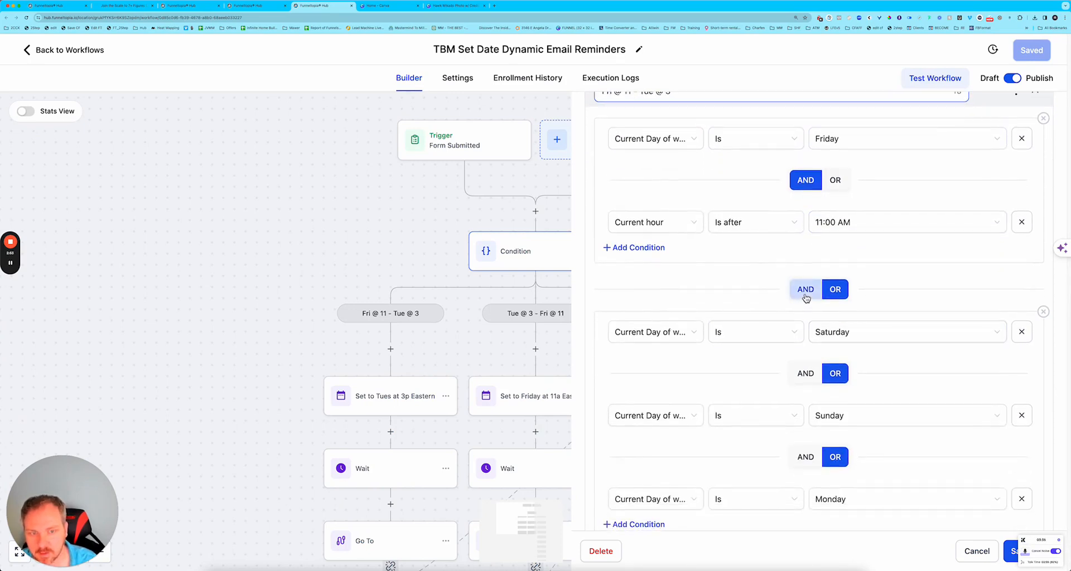
scroll(837, 334, "down", 5)
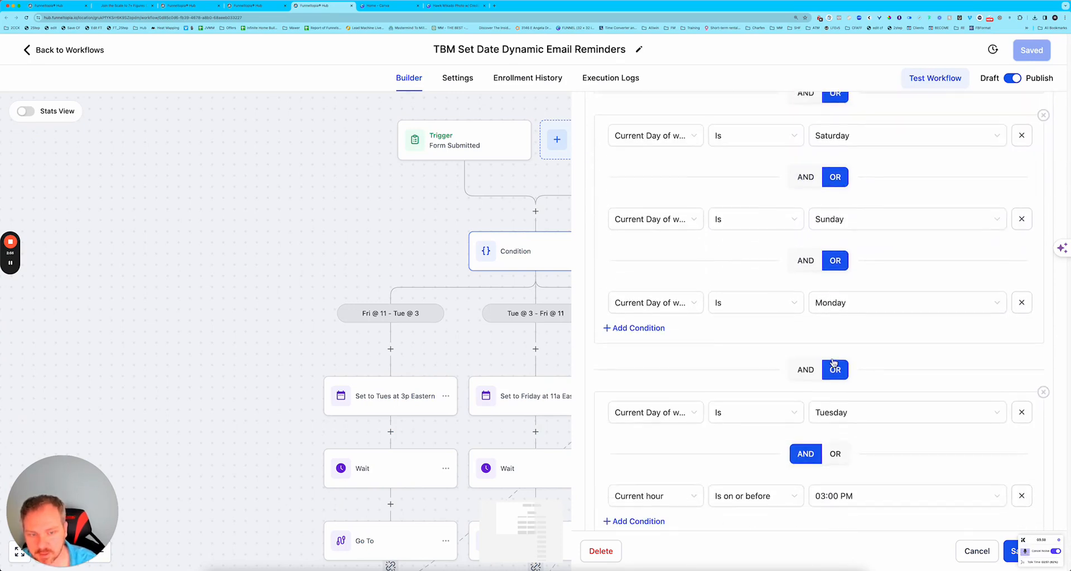
scroll(834, 363, "down", 3)
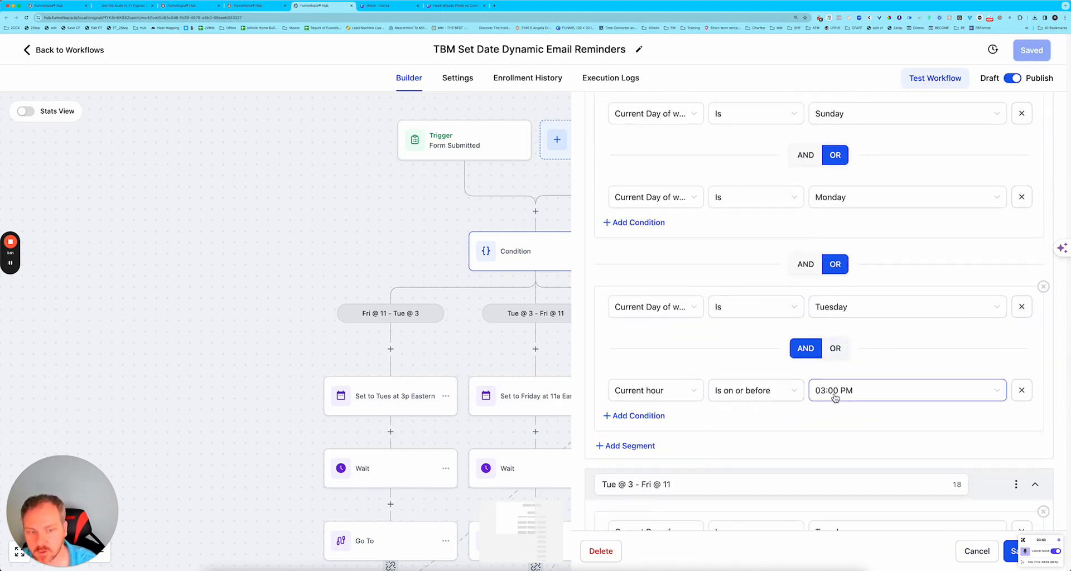
scroll(831, 396, "down", 3)
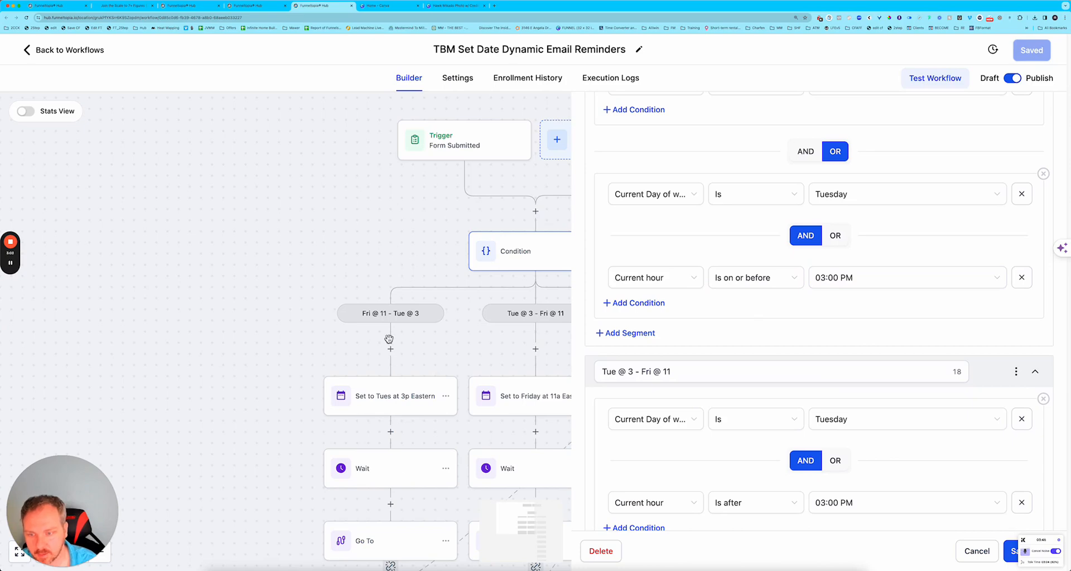
Glance back at the weekly workflow, then examine the Tue @ 3 - Fri @ 11 branch in the email reminders Condition
left_click(257, 8)
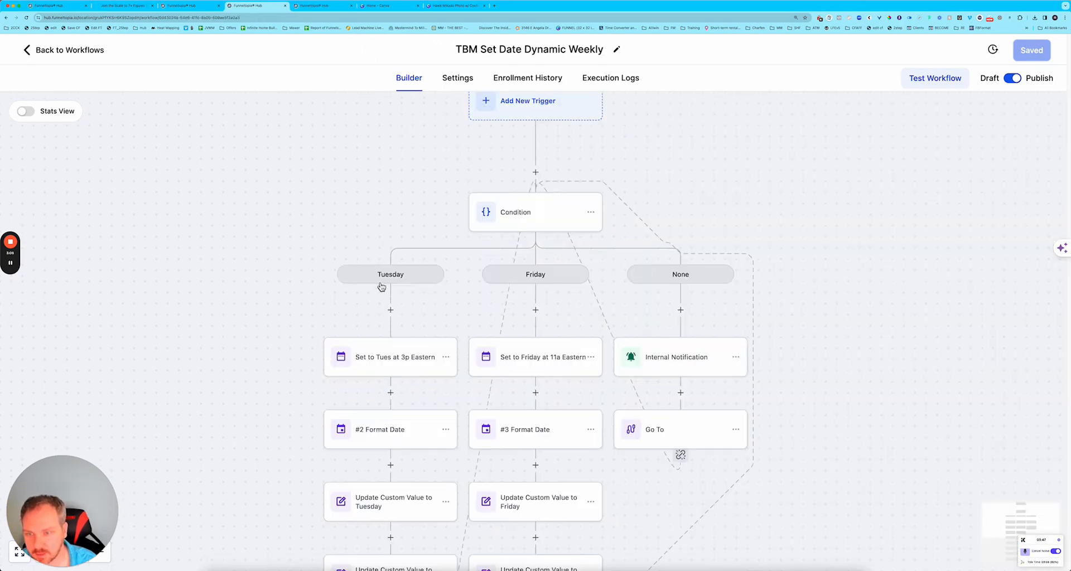
left_click(327, 10)
scroll(641, 313, "down", 2)
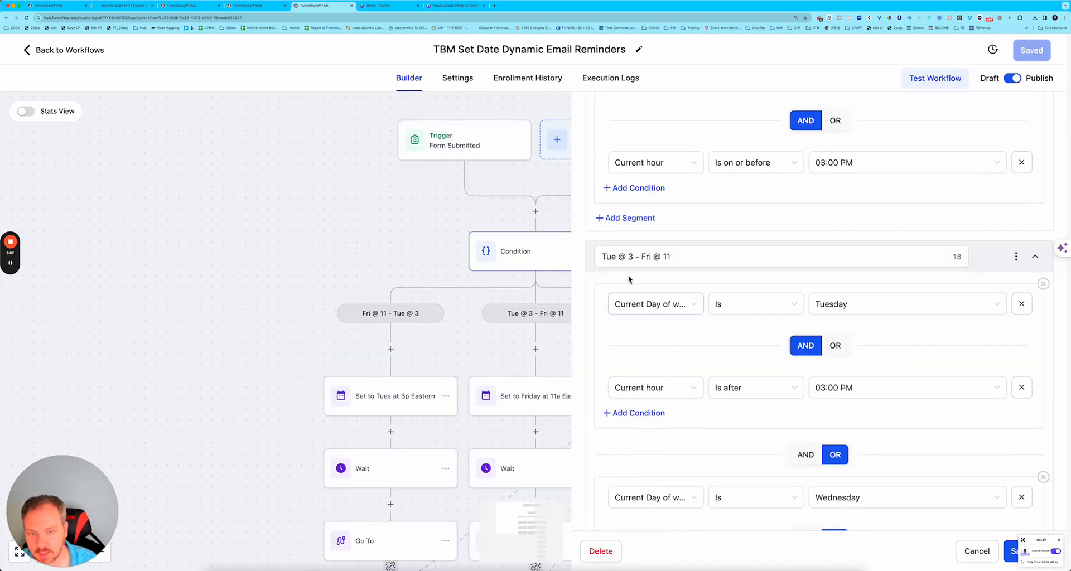
scroll(734, 297, "down", 2)
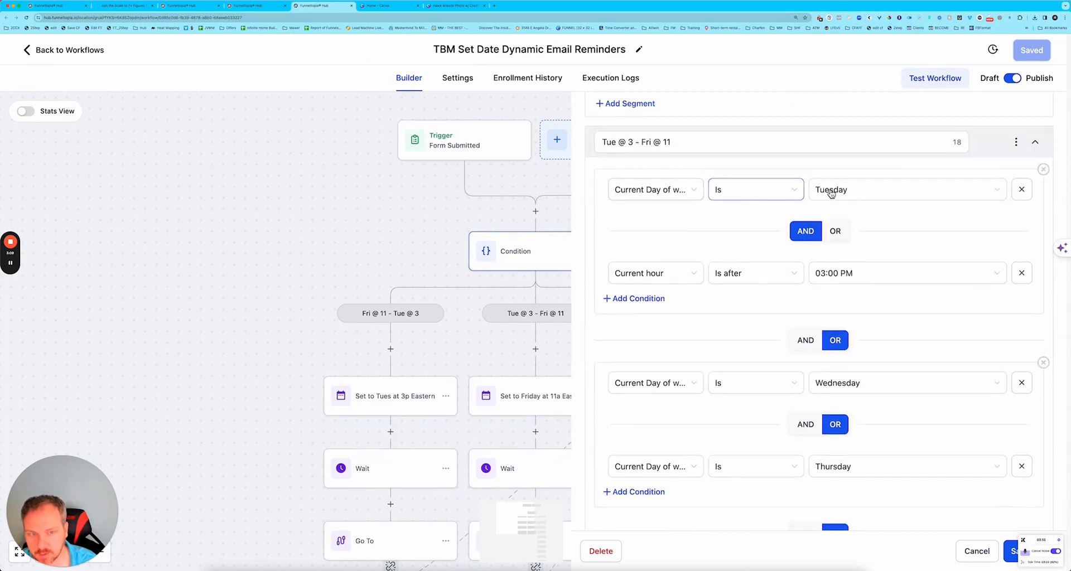
scroll(817, 304, "down", 2)
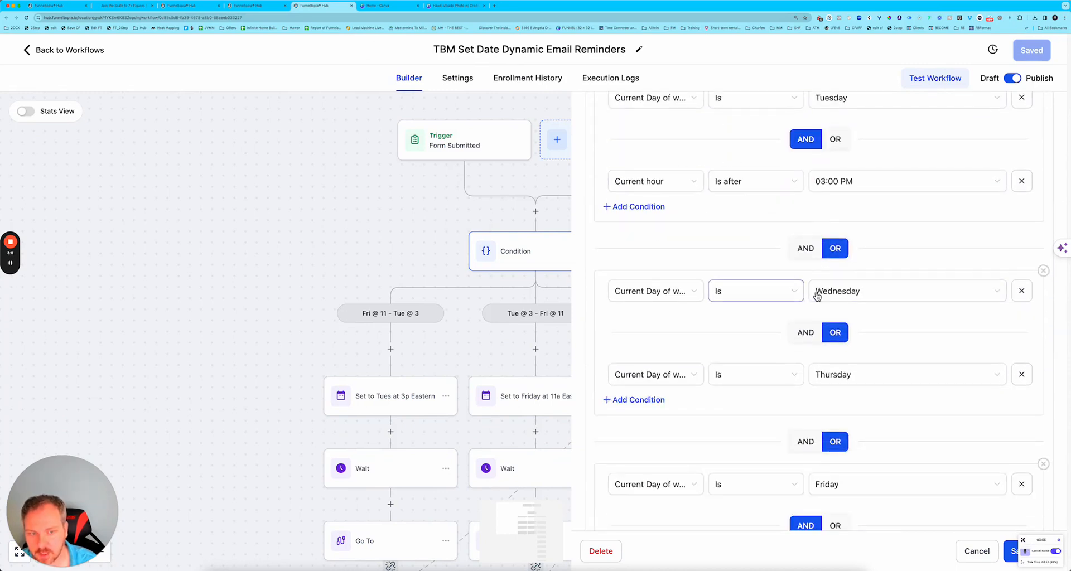
scroll(827, 303, "down", 3)
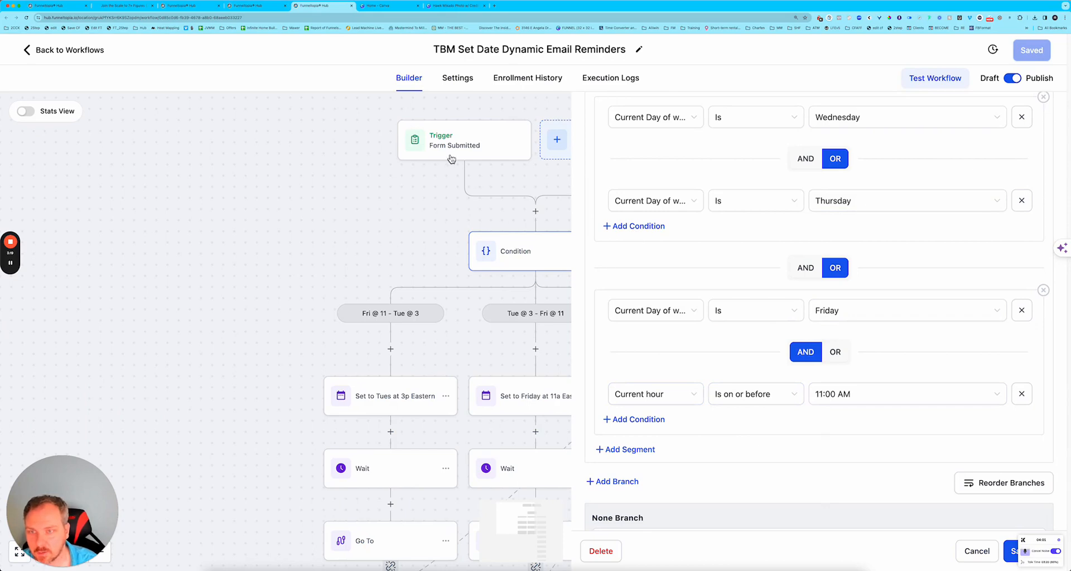
Switch to the TBM Set Date Dynamic Weekly workflow and examine the Event Start Date actions in the Tuesday and Friday branches
left_click(272, 6)
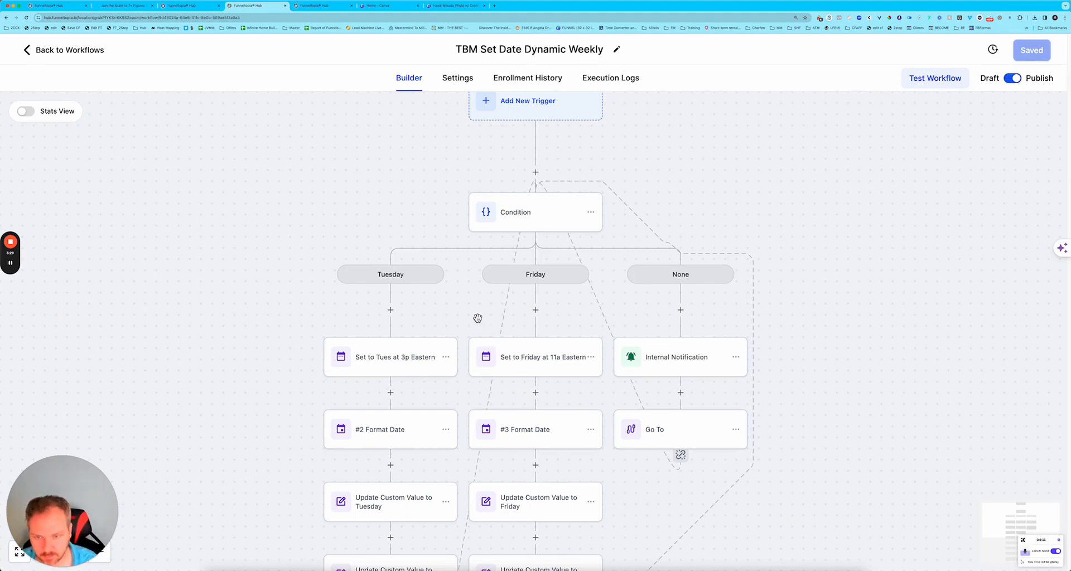
scroll(387, 332, "down", 3)
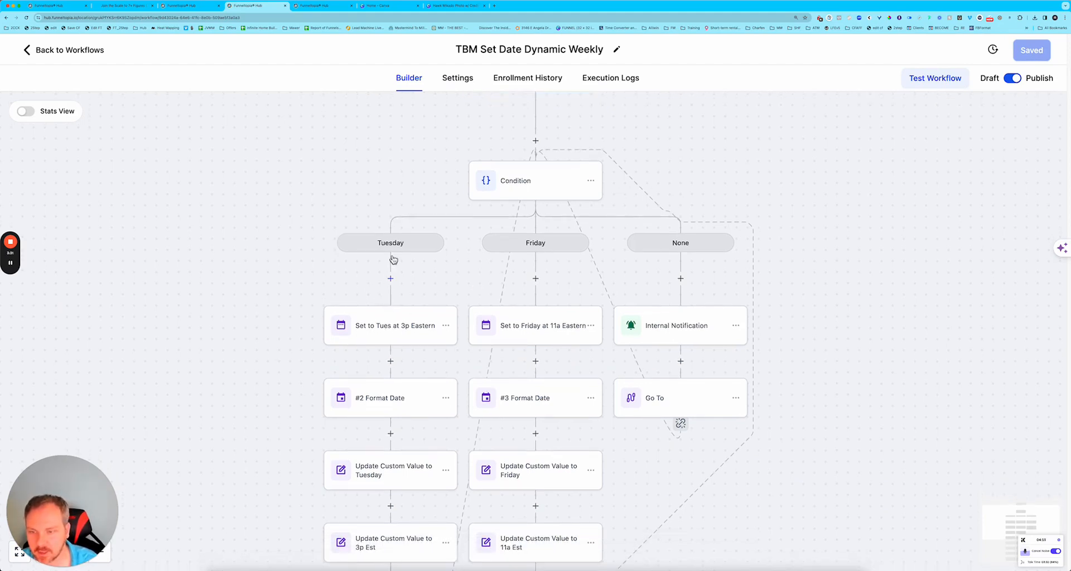
left_click(392, 283)
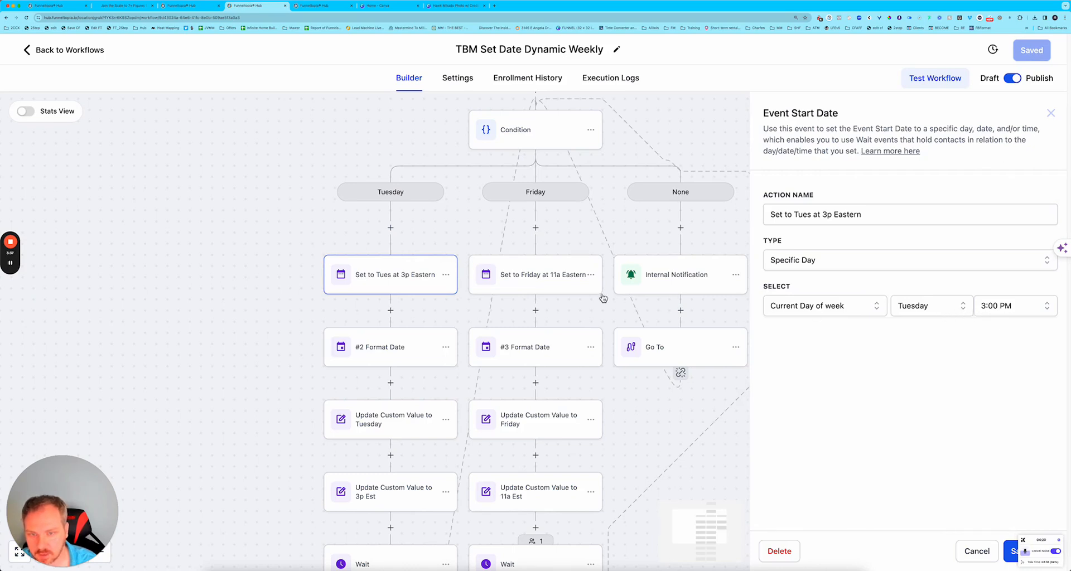
left_click(578, 290)
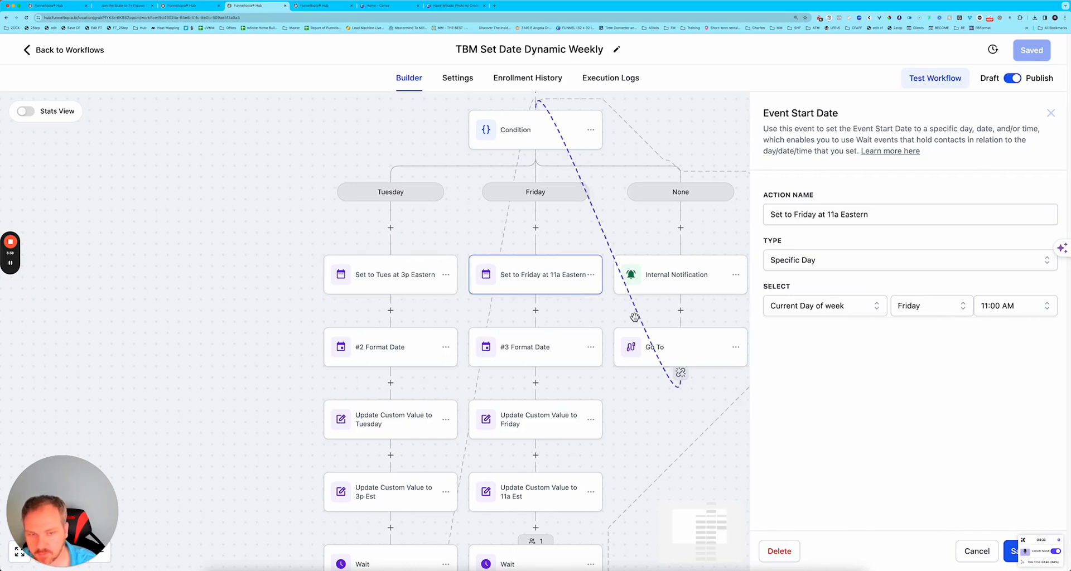
Examine the #2 and #3 Format Date actions, then the New Value of the Update Custom Value to Tuesday action
scroll(453, 315, "down", 2)
left_click(396, 296)
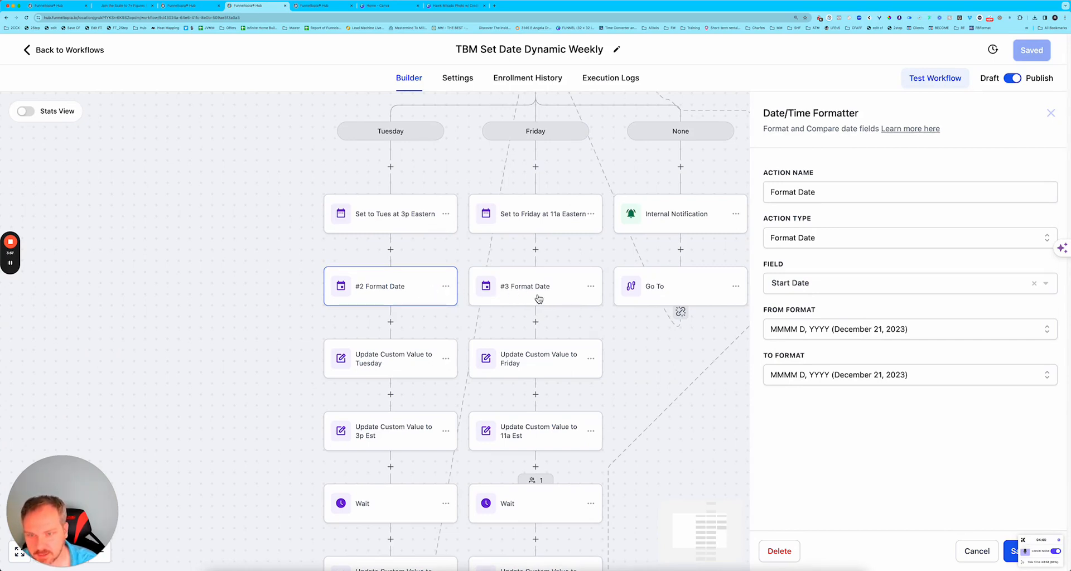
left_click(504, 303)
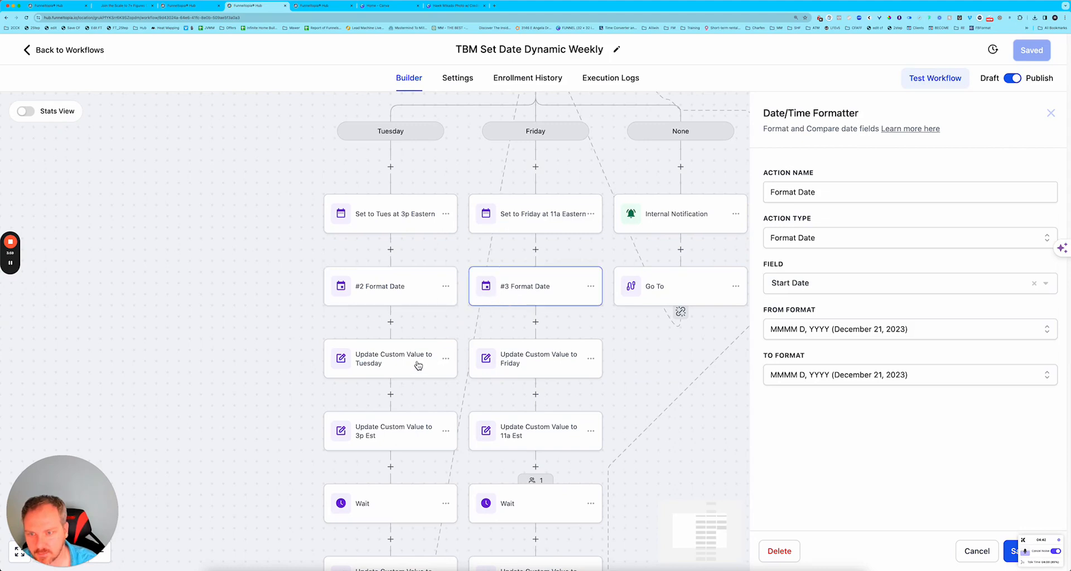
left_click(429, 358)
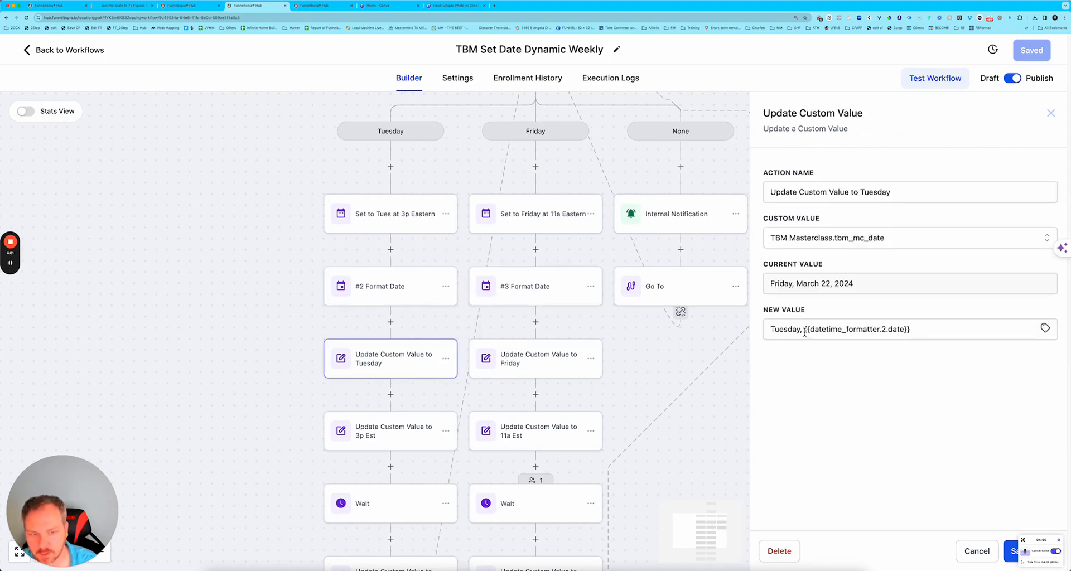
mouse_move(805, 332)
left_mouse_down()
mouse_move(914, 332)
mouse_move(802, 333)
left_mouse_up()
left_click(913, 331)
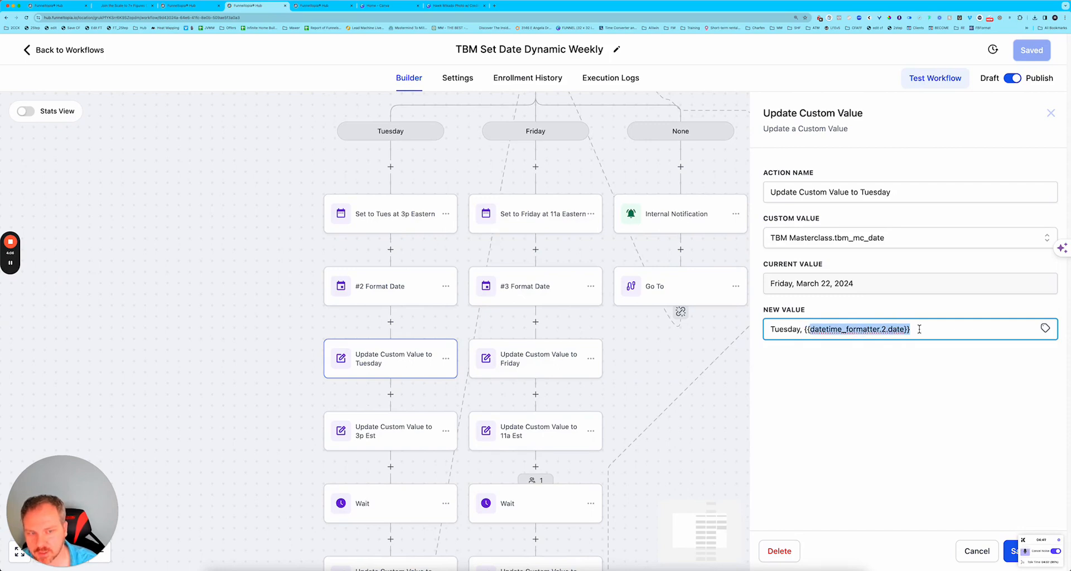
left_click_drag(907, 330, 815, 332)
Set the To Format of the #2 Format Date action to MMMM Do YYYY and save the action
left_click(420, 289)
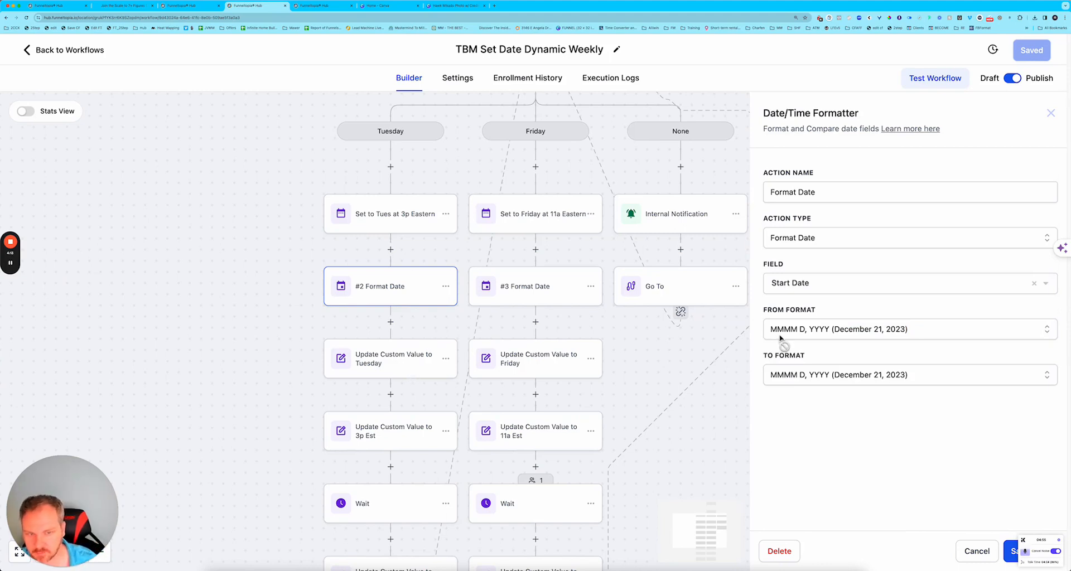
left_click(798, 376)
scroll(843, 410, "down", 5)
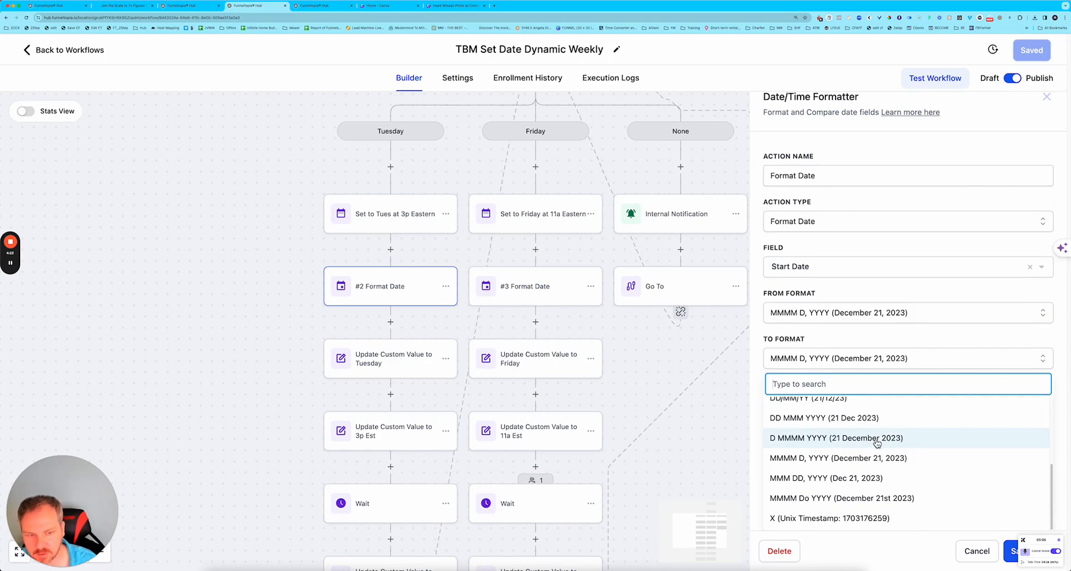
left_click(849, 503)
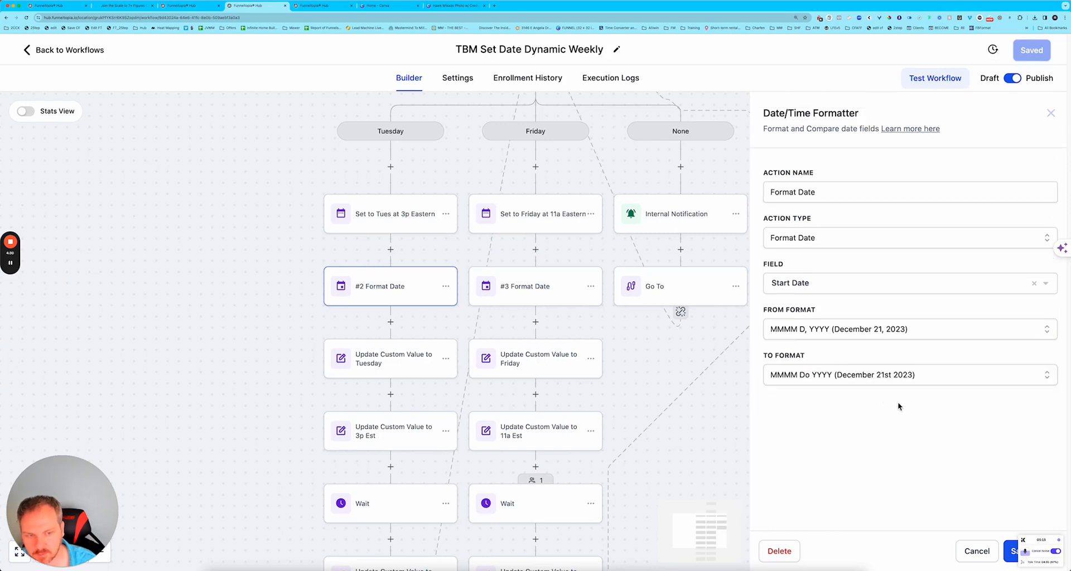
left_click(1013, 555)
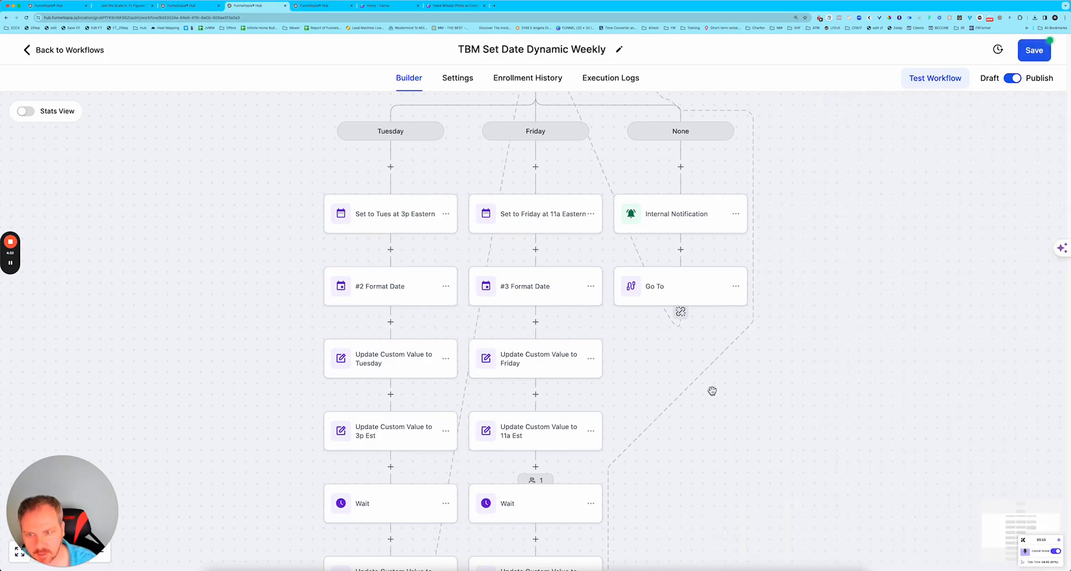
Set the #3 Format Date action's To Format to MMMM Do YYYY, save the action, and save the workflow
left_click(533, 287)
left_click(835, 384)
left_click(842, 498)
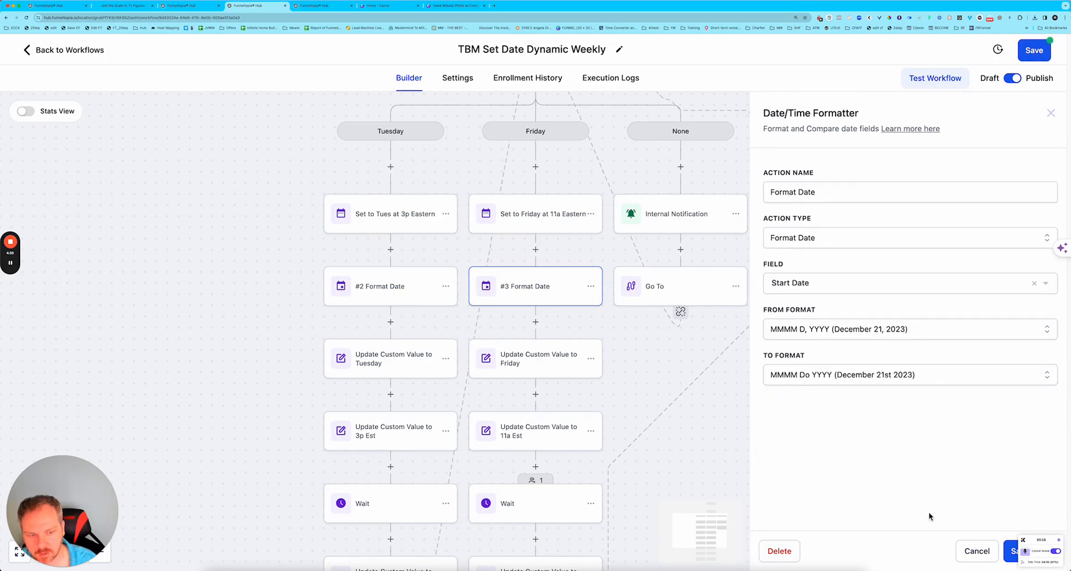
left_click(1013, 553)
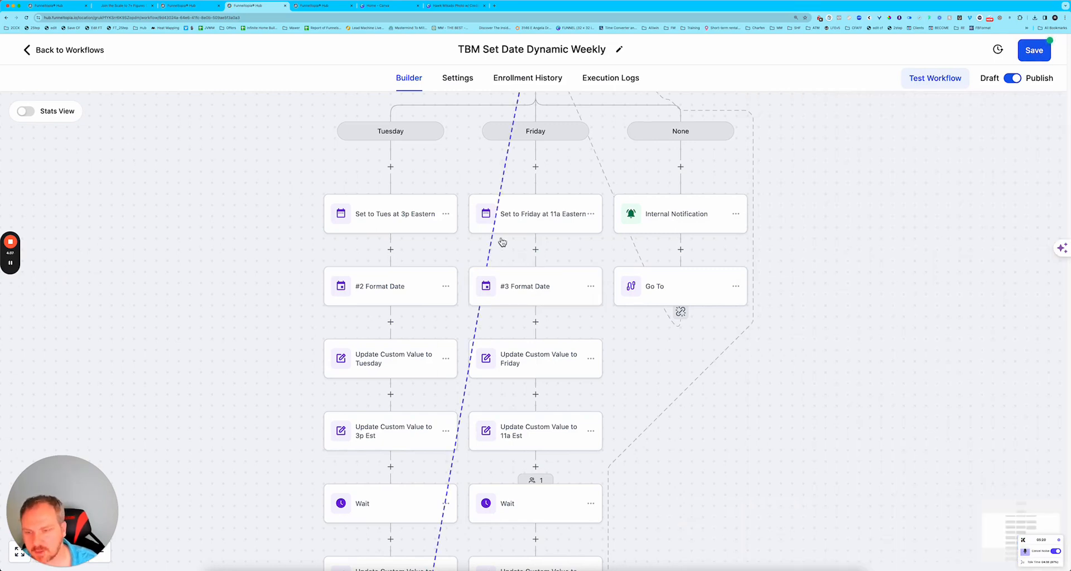
left_click(1044, 56)
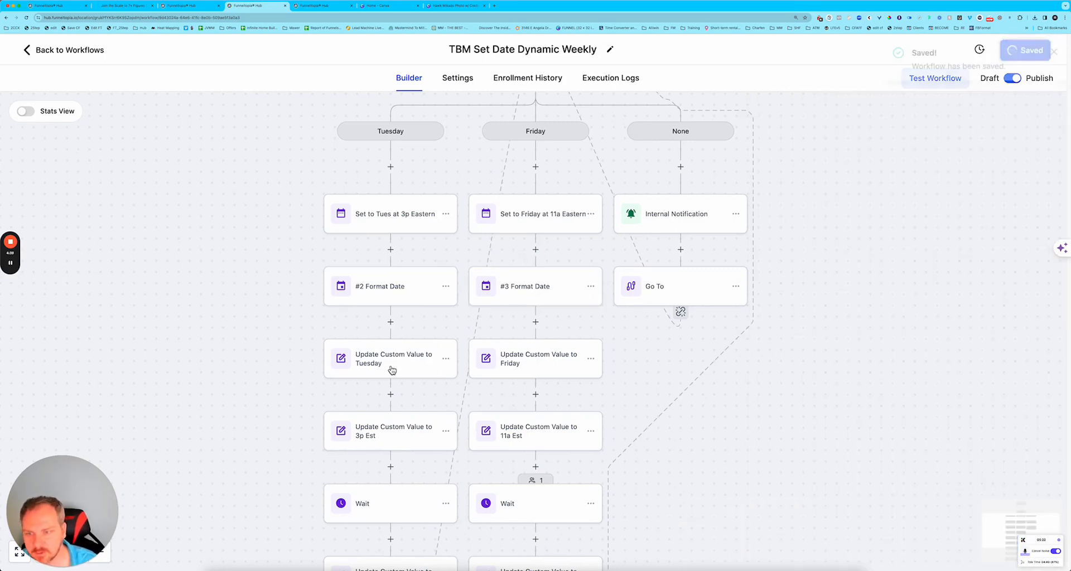
Compare the current and new values in the Update Custom Value to Tuesday action, then examine the Friday action's New Value
left_click(396, 366)
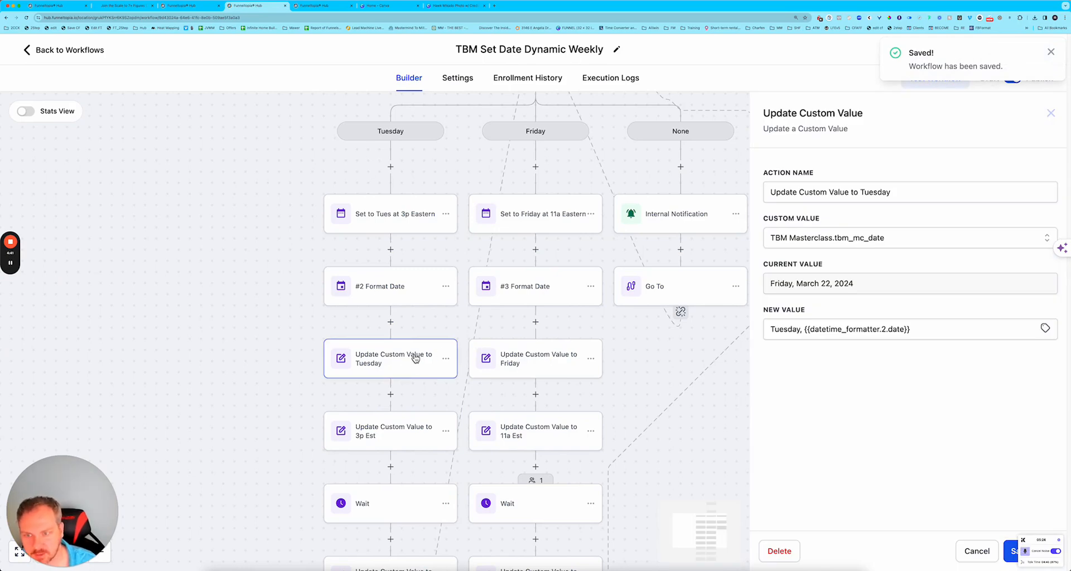
left_click_drag(805, 330, 921, 330)
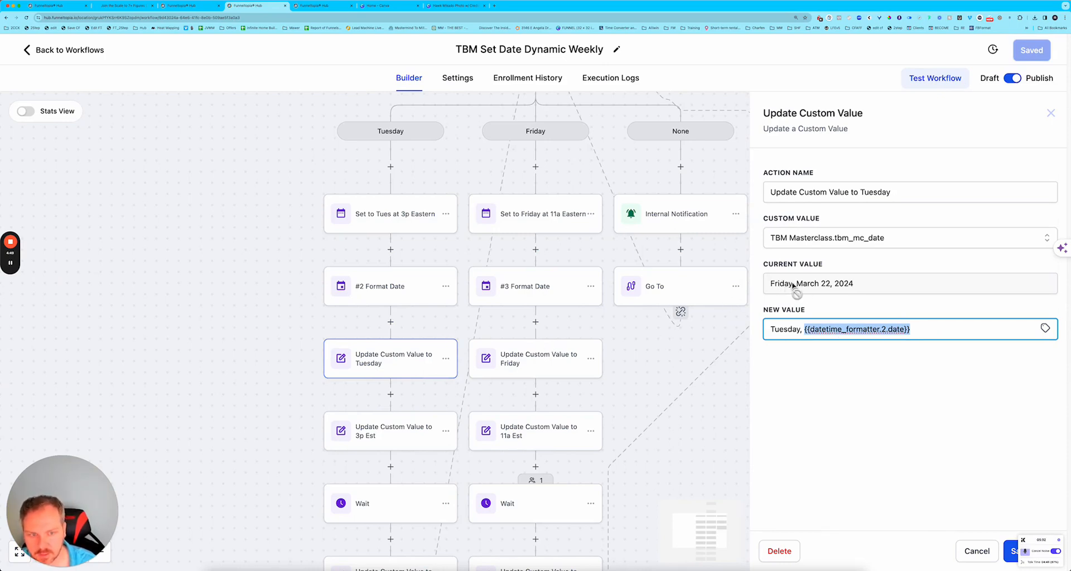
left_click_drag(793, 286, 872, 289)
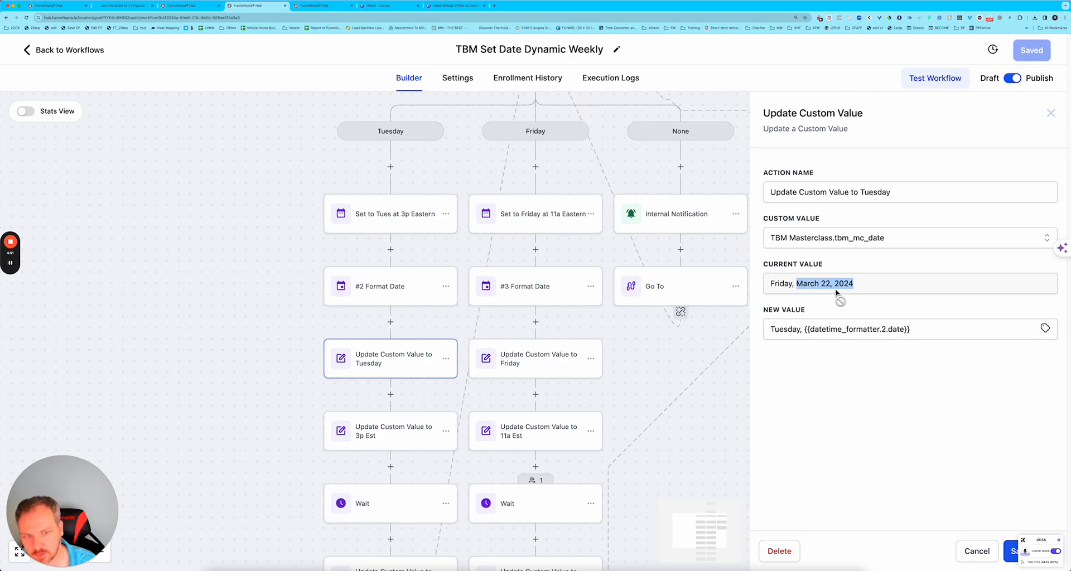
double_click(784, 329)
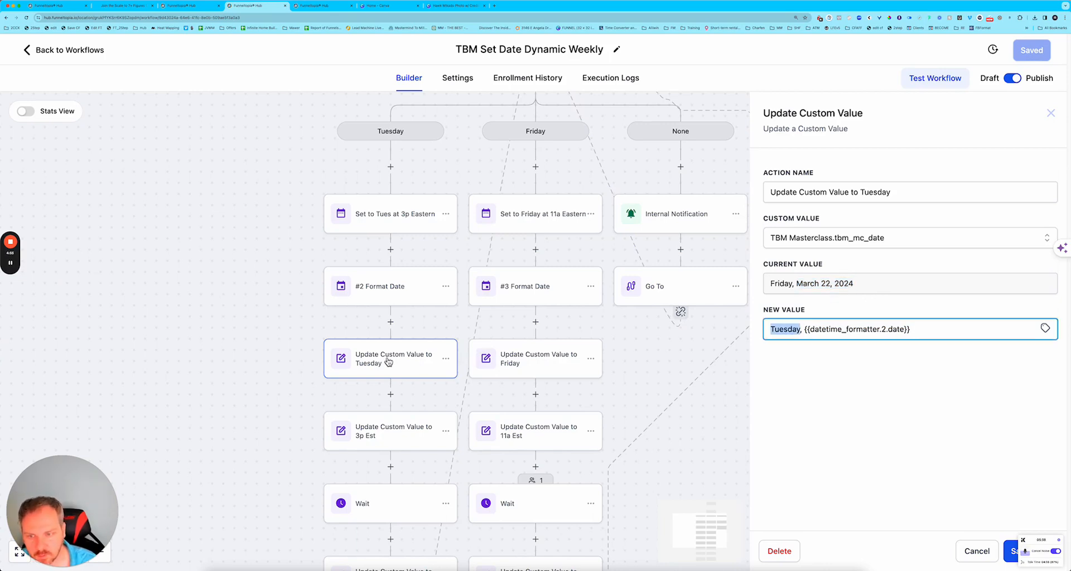
left_click(806, 330)
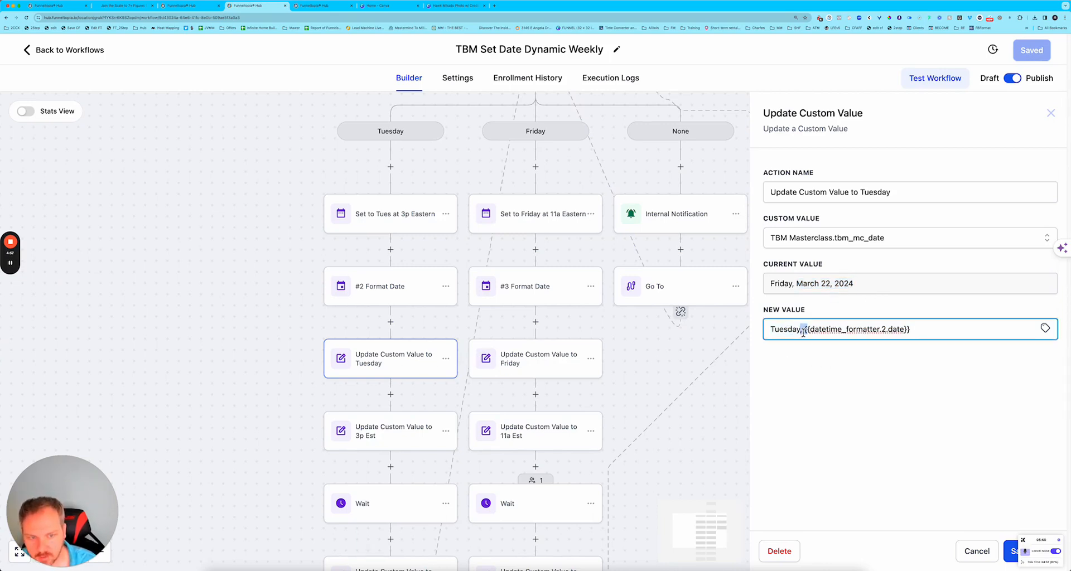
left_click_drag(805, 333, 928, 334)
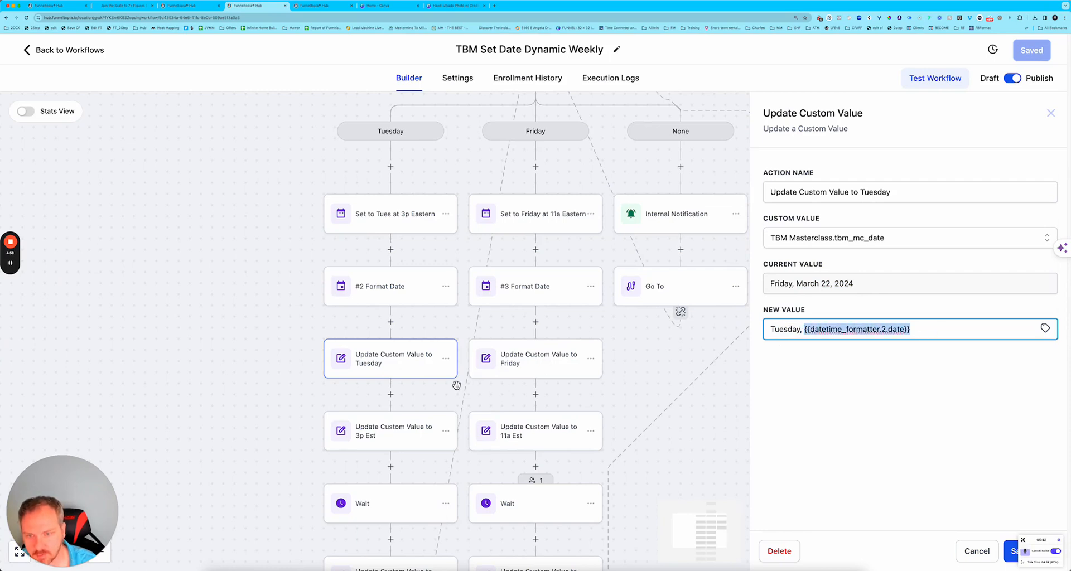
left_click(521, 365)
left_click_drag(771, 332, 916, 330)
left_click(804, 335)
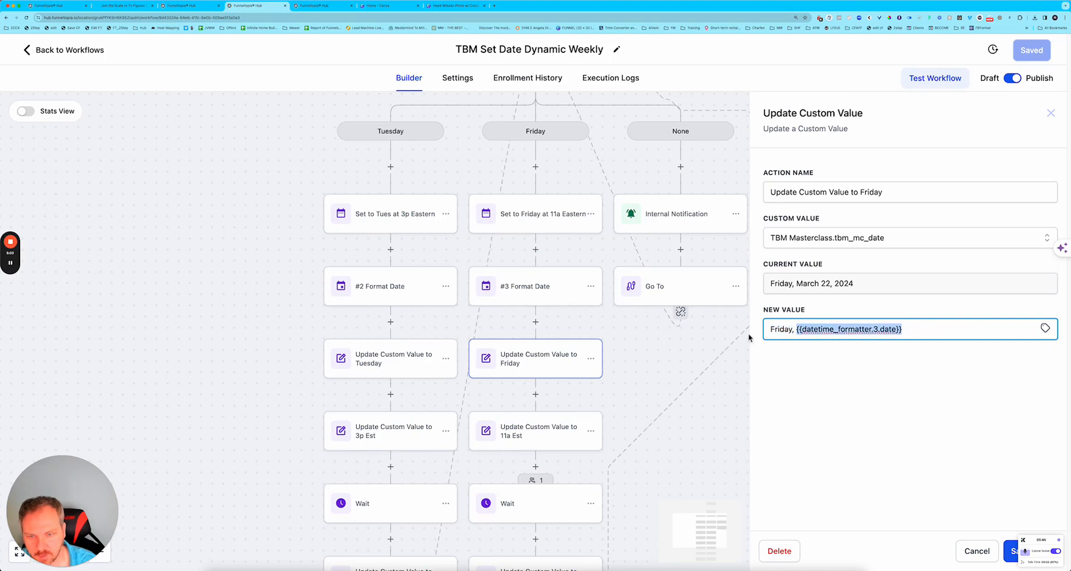
Examine the time values in the Update Custom Value to 3p Est and Update Custom Value to 11a Est actions
scroll(462, 344, "down", 1)
left_click(393, 378)
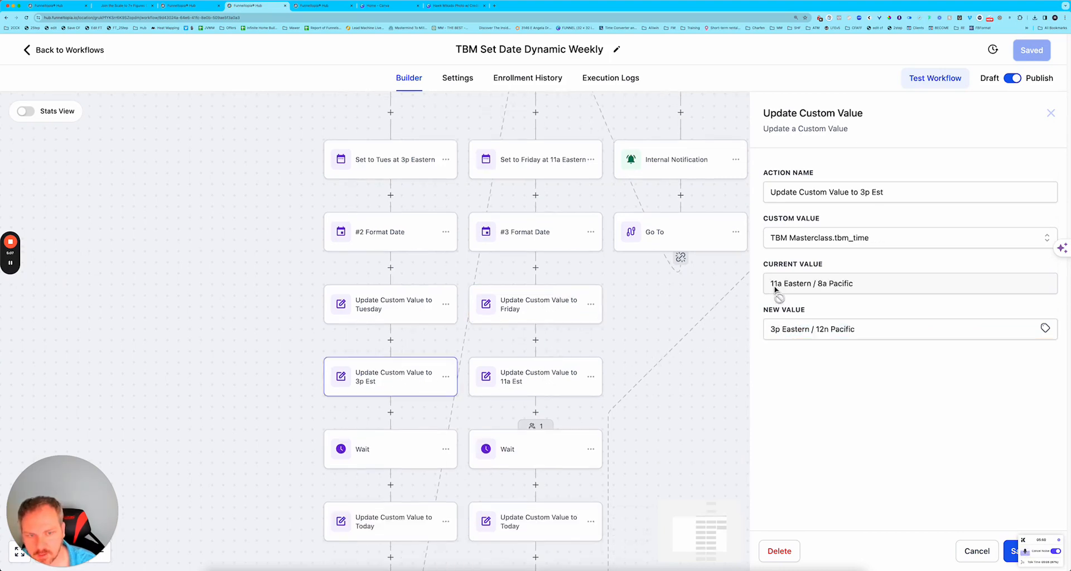
left_click_drag(774, 286, 871, 282)
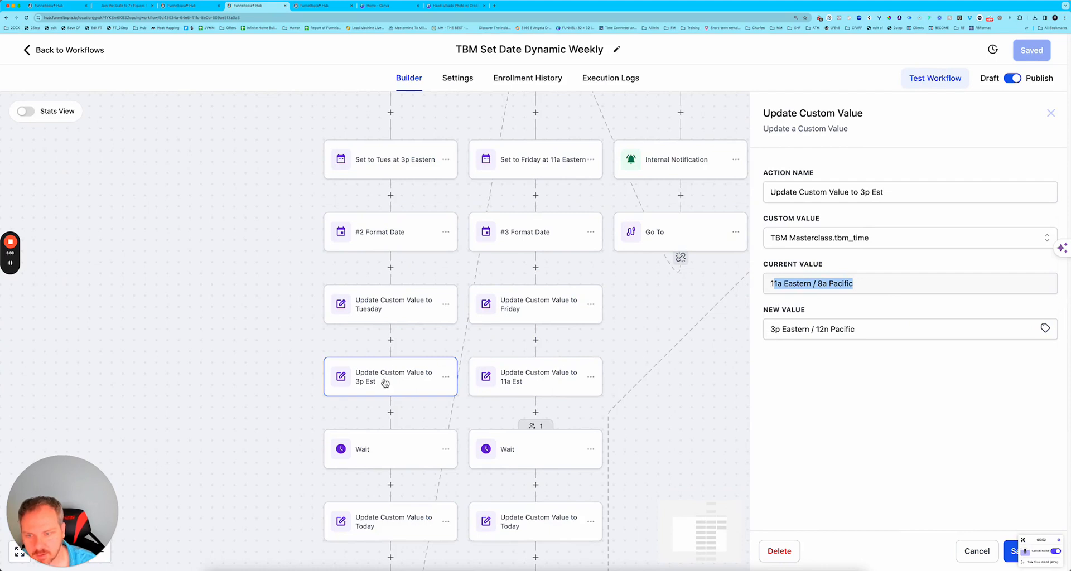
left_click(867, 335)
left_click_drag(868, 335, 765, 332)
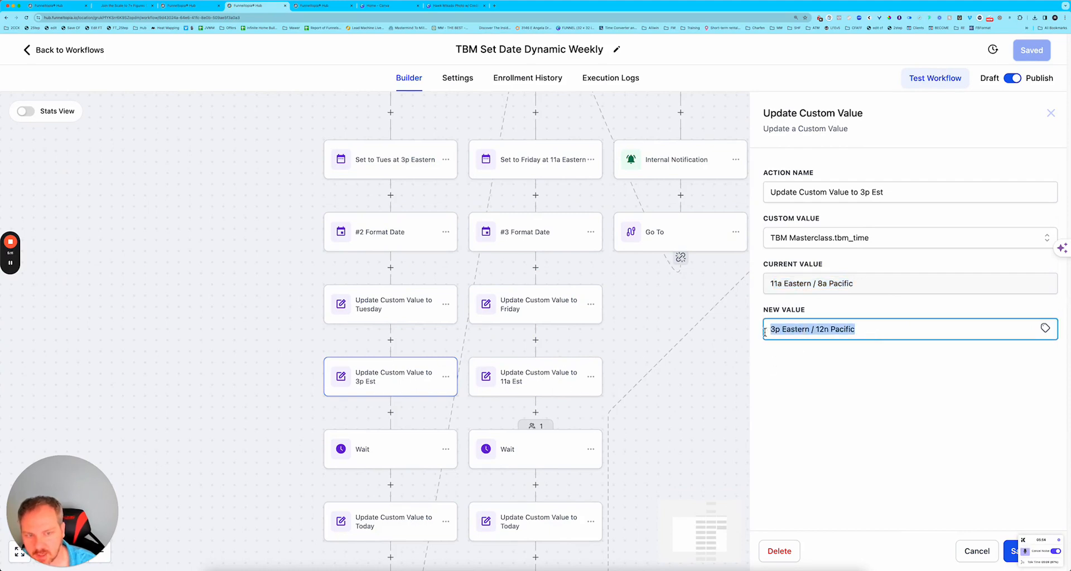
left_click(852, 335)
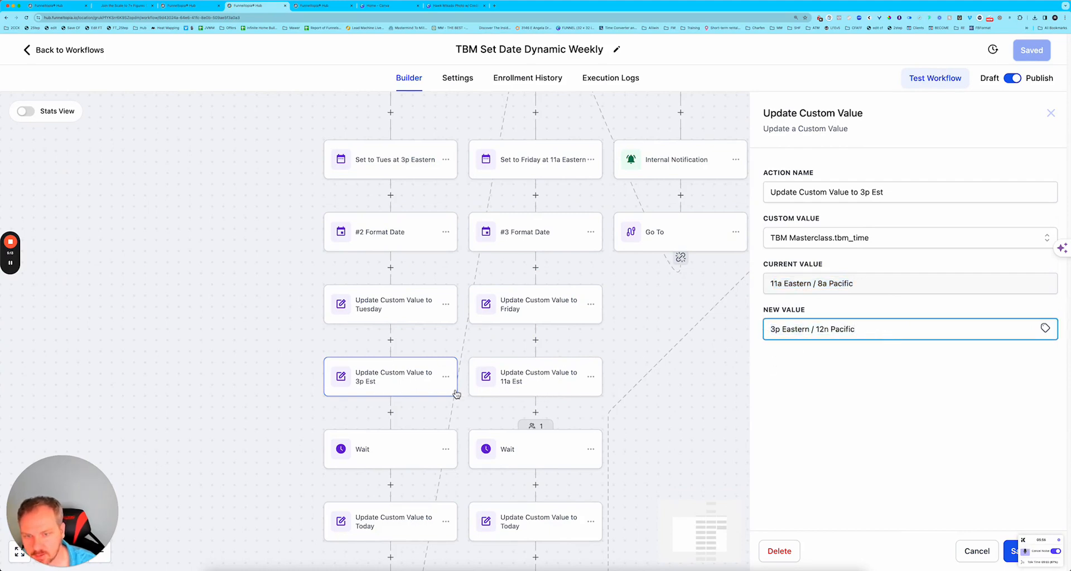
left_click(537, 380)
left_click_drag(863, 334, 764, 334)
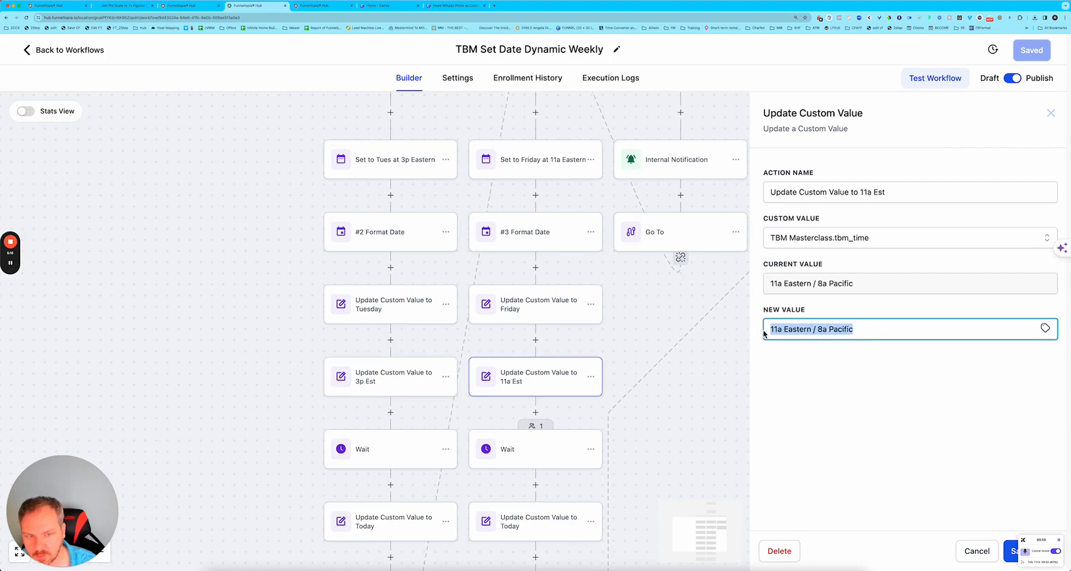
Review the date and time custom value updates in both branches again, then check the live event date line on the funnel page
scroll(639, 353, "down", 2)
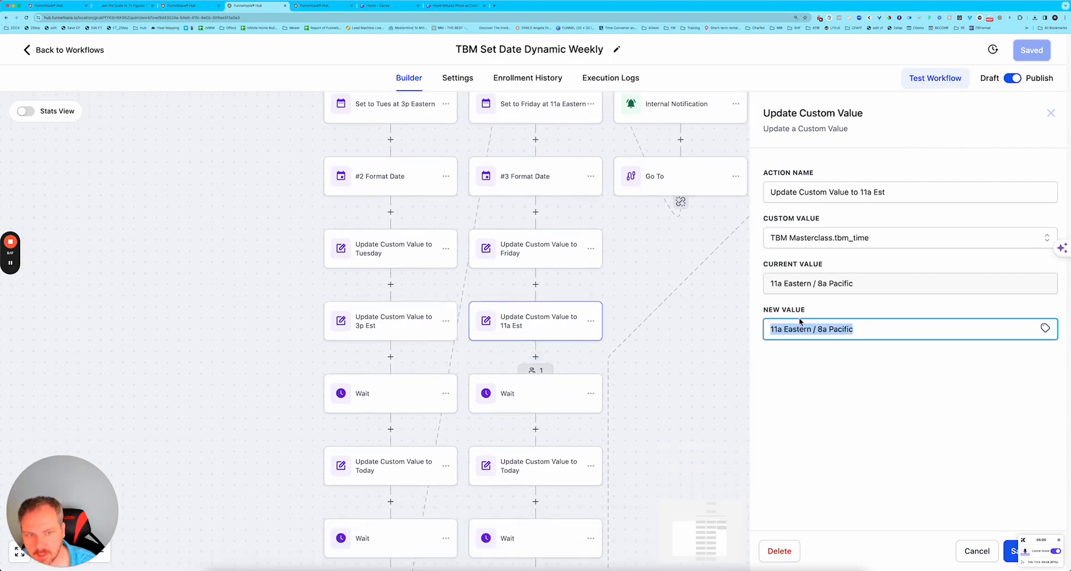
left_click(402, 330)
left_click(397, 259)
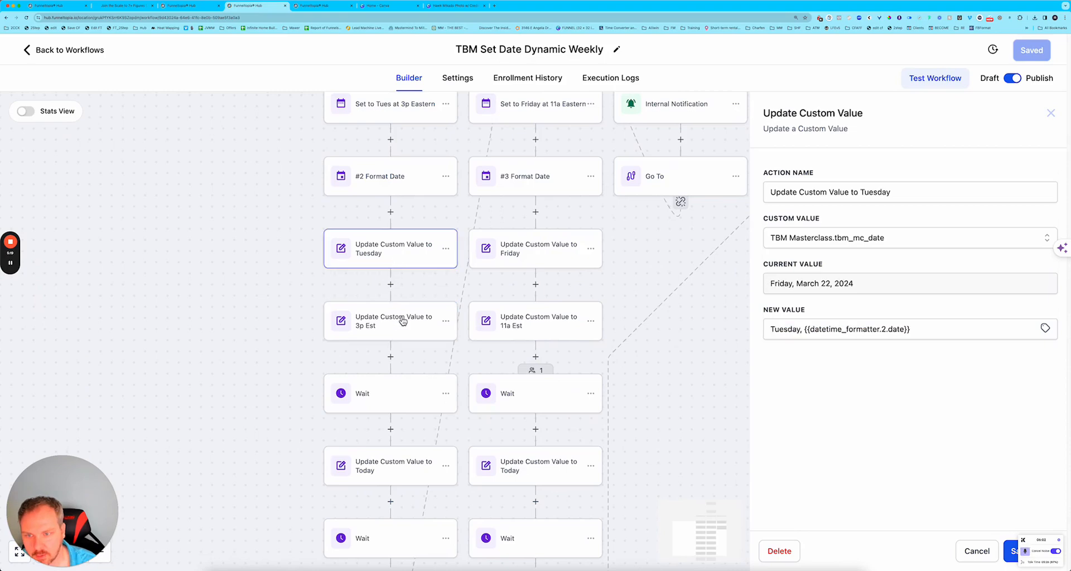
left_click(403, 321)
left_click(536, 329)
left_click(532, 259)
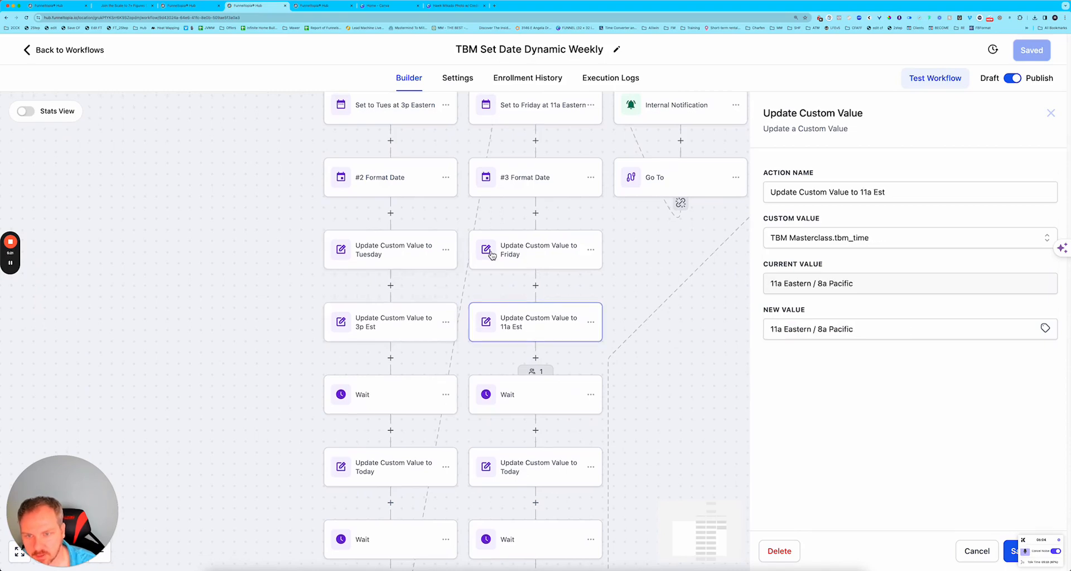
left_click(120, 5)
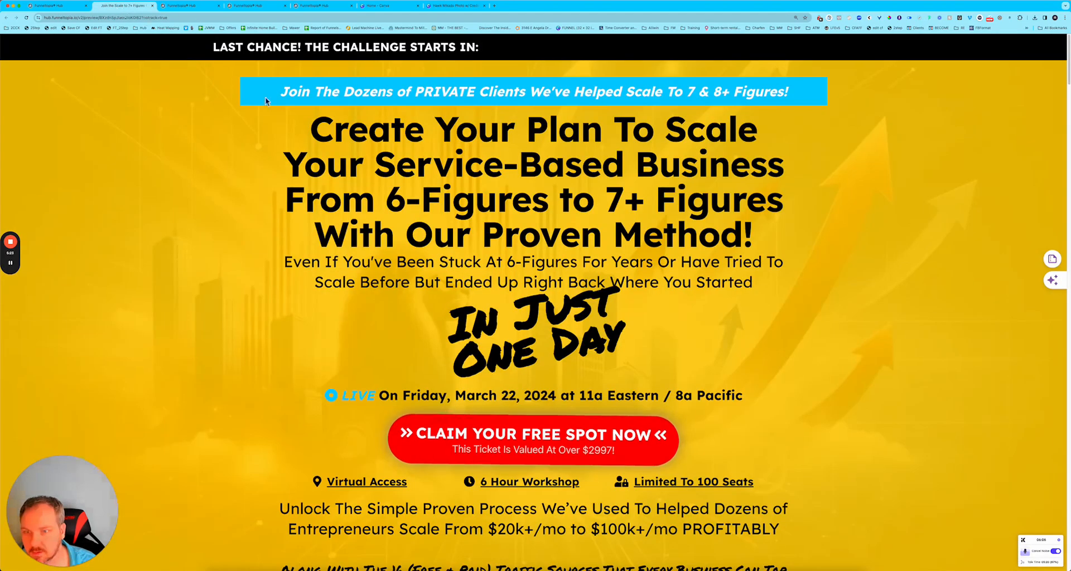
left_click_drag(404, 395, 742, 396)
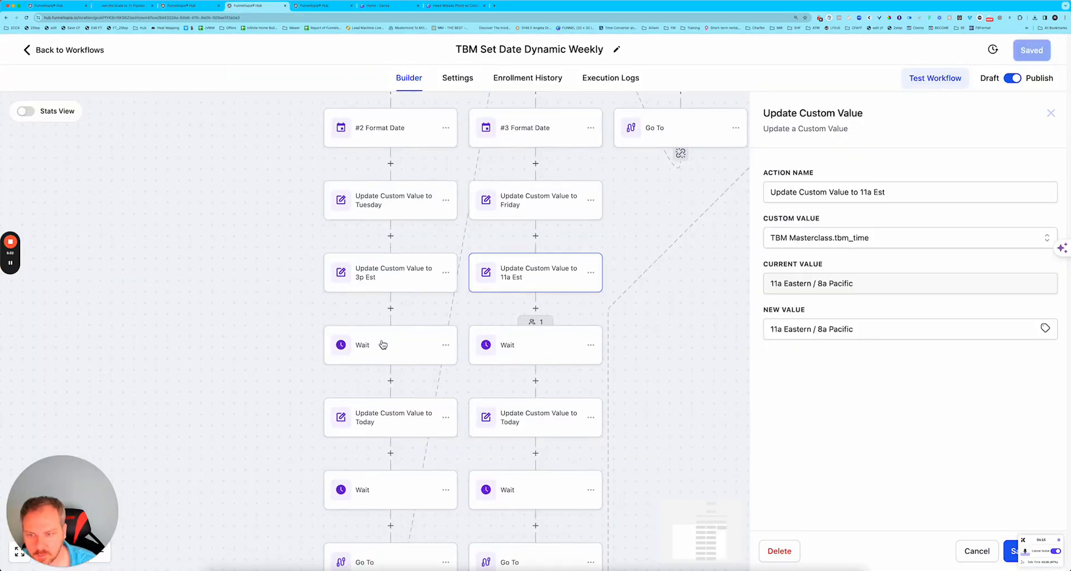
Back in the weekly workflow, examine the hours before the event in the Tuesday branch's first Wait, then its Event Start Date action
left_click(383, 345)
double_click(880, 305)
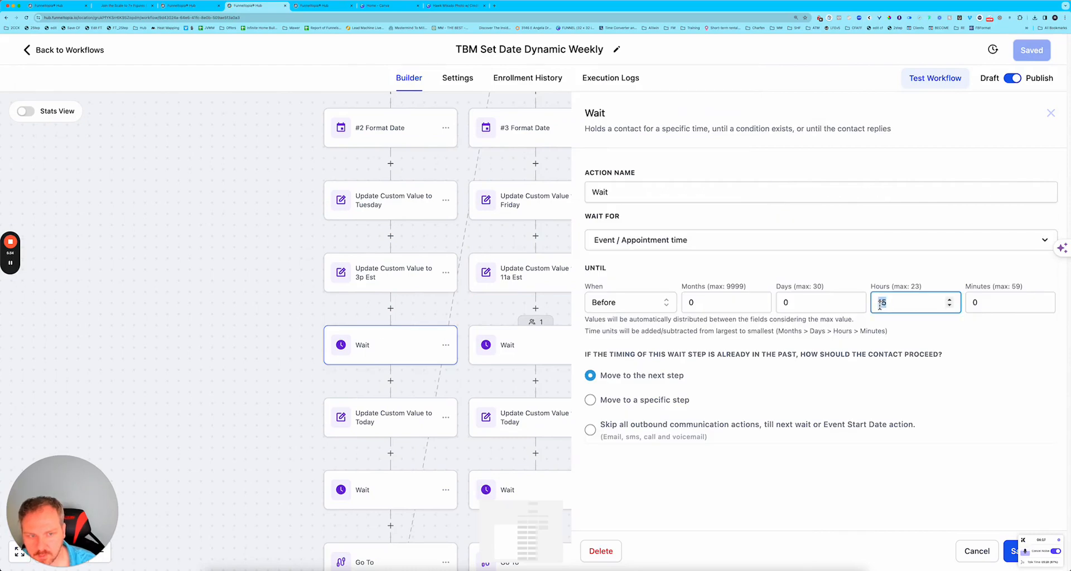
scroll(413, 359, "up", 3)
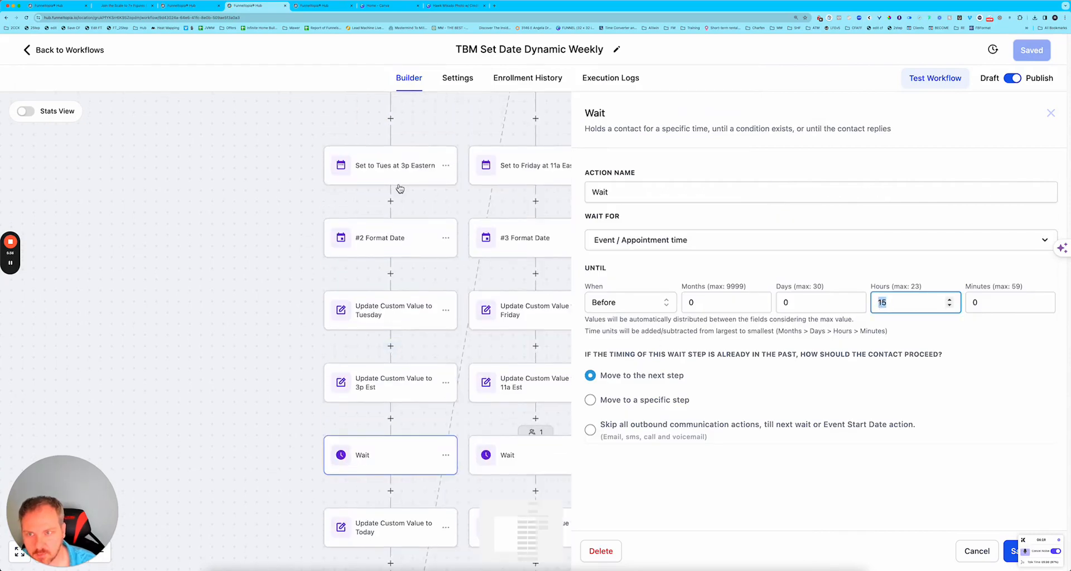
left_click(393, 176)
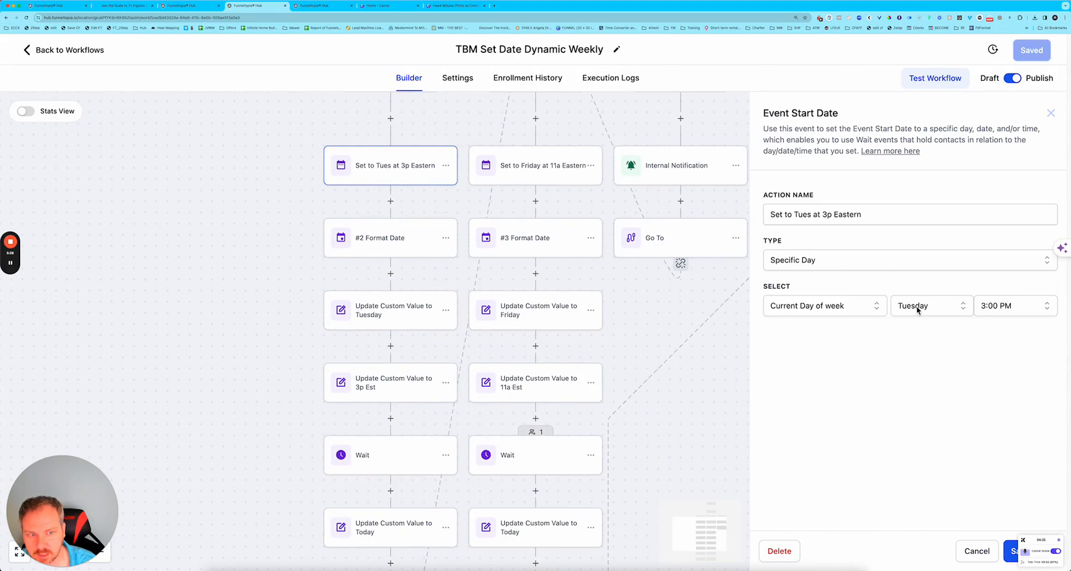
Save the Tuesday Event Start Date action, then examine the hours and timing options in that branch's first Wait
left_click(1009, 551)
scroll(429, 341, "down", 2)
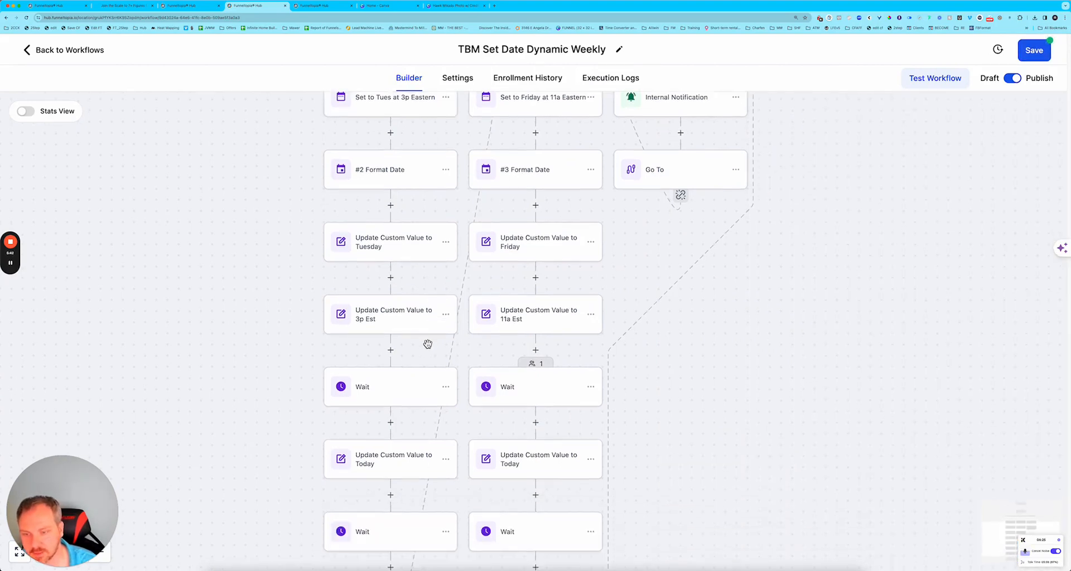
scroll(428, 344, "down", 1)
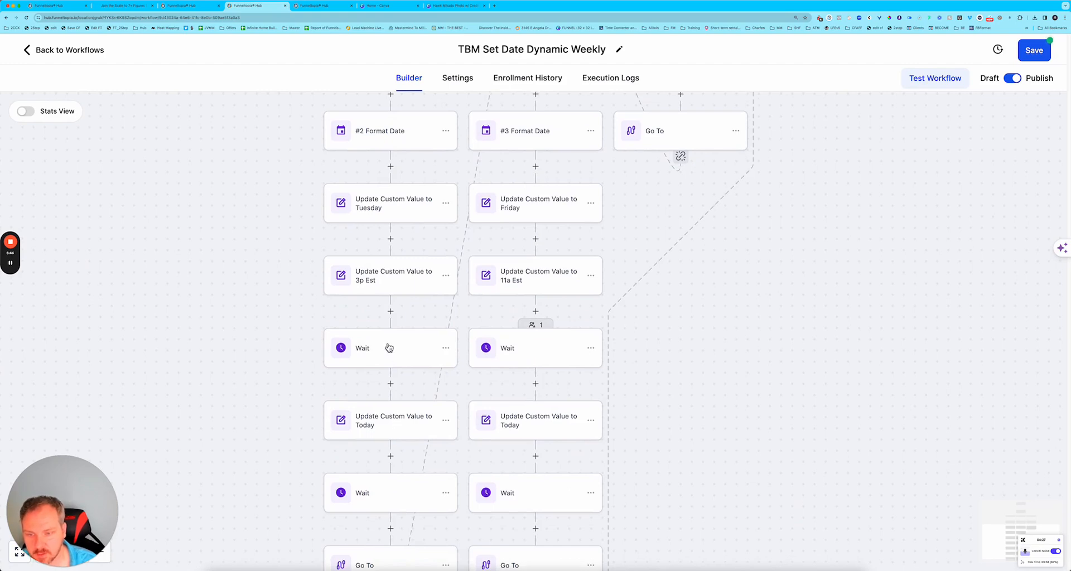
left_click(388, 347)
left_click_drag(899, 302, 862, 303)
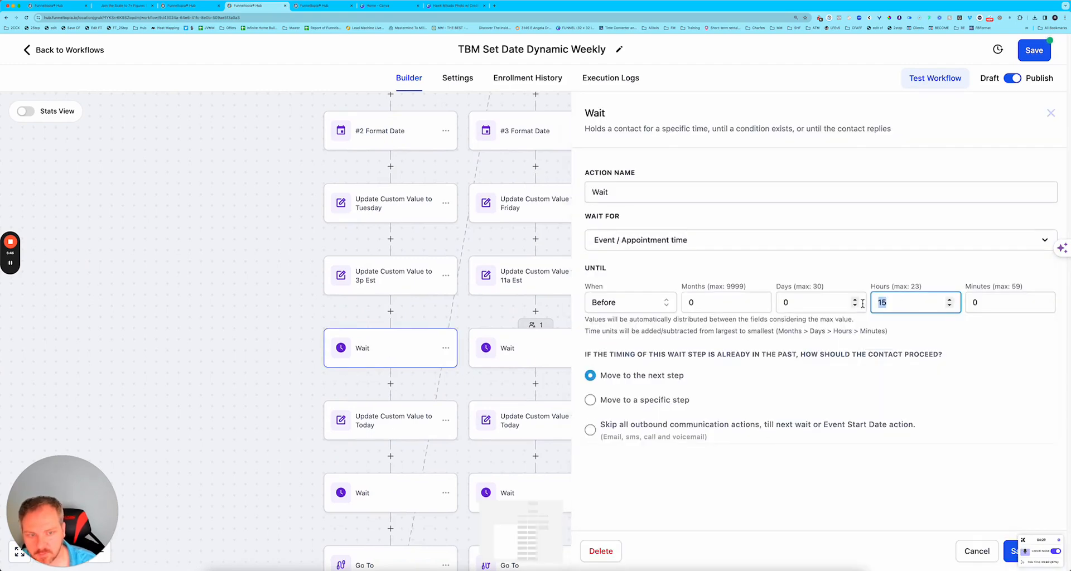
left_click(637, 306)
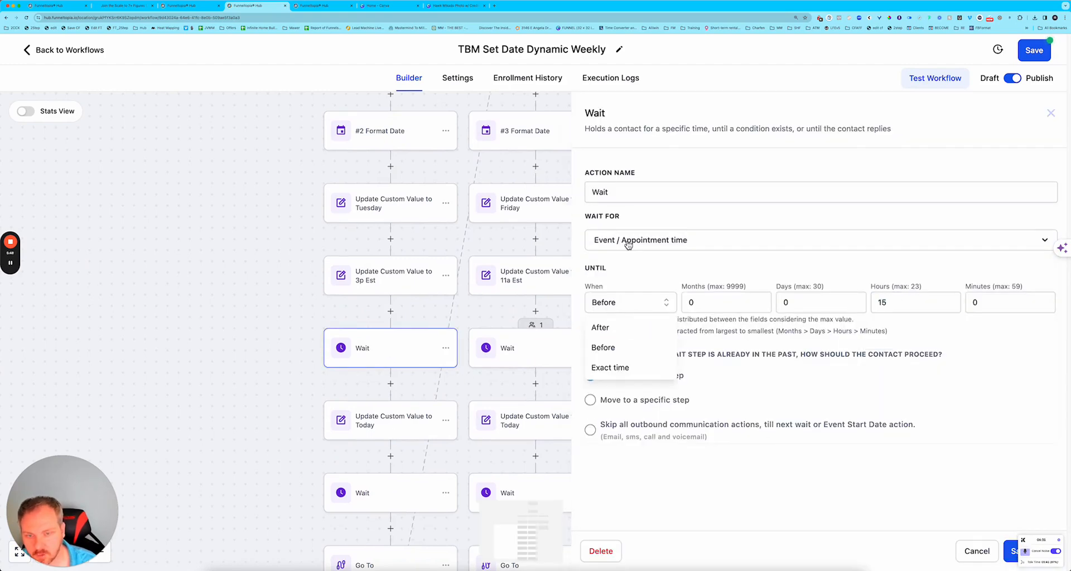
left_click(632, 273)
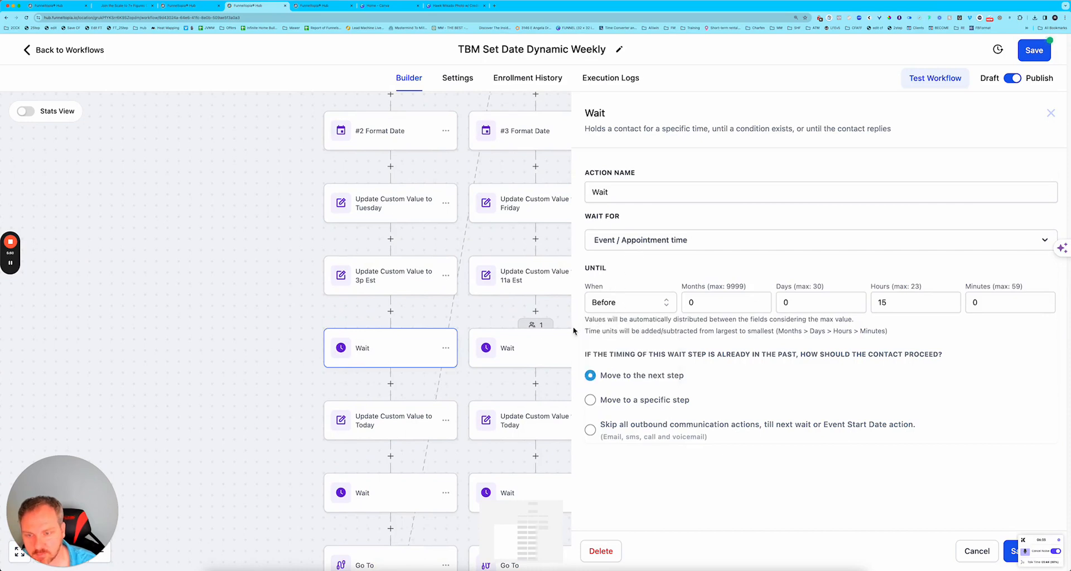
Examine the New Value of the Tuesday branch's Update Custom Value to Today action, including its date formatter placeholder
left_click(381, 426)
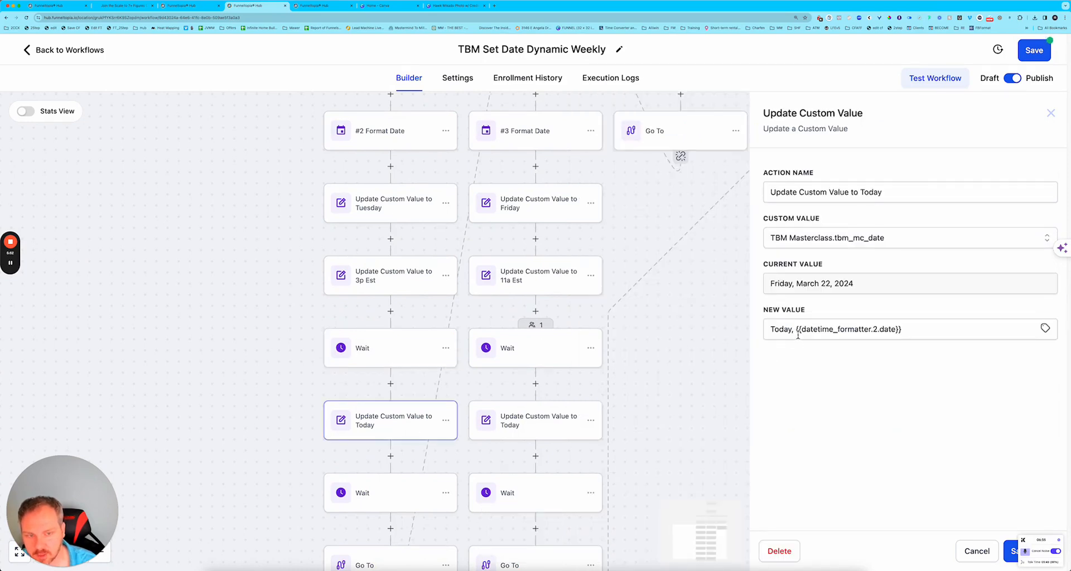
double_click(776, 330)
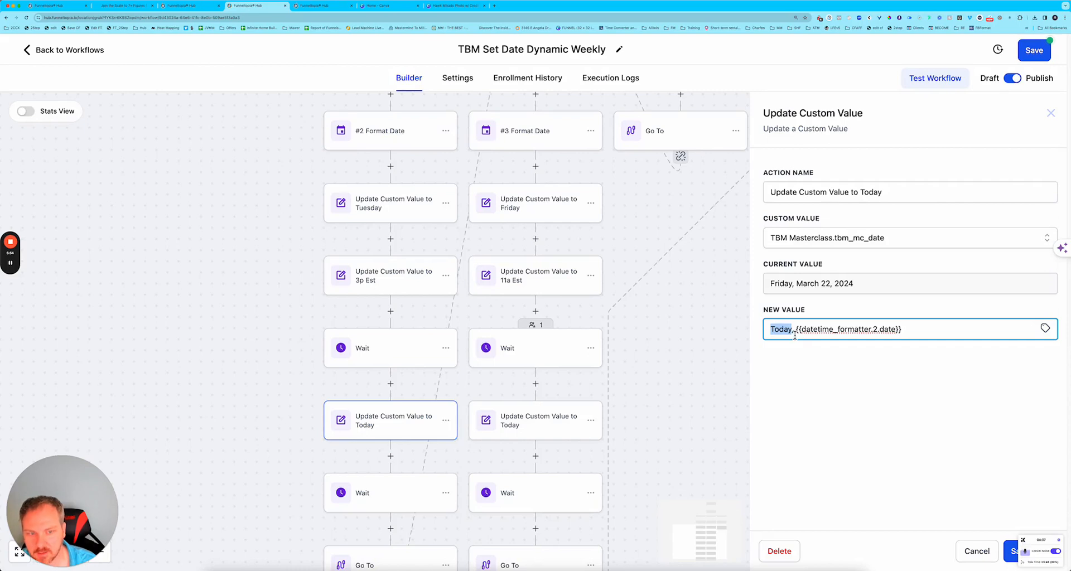
left_click_drag(795, 330, 901, 330)
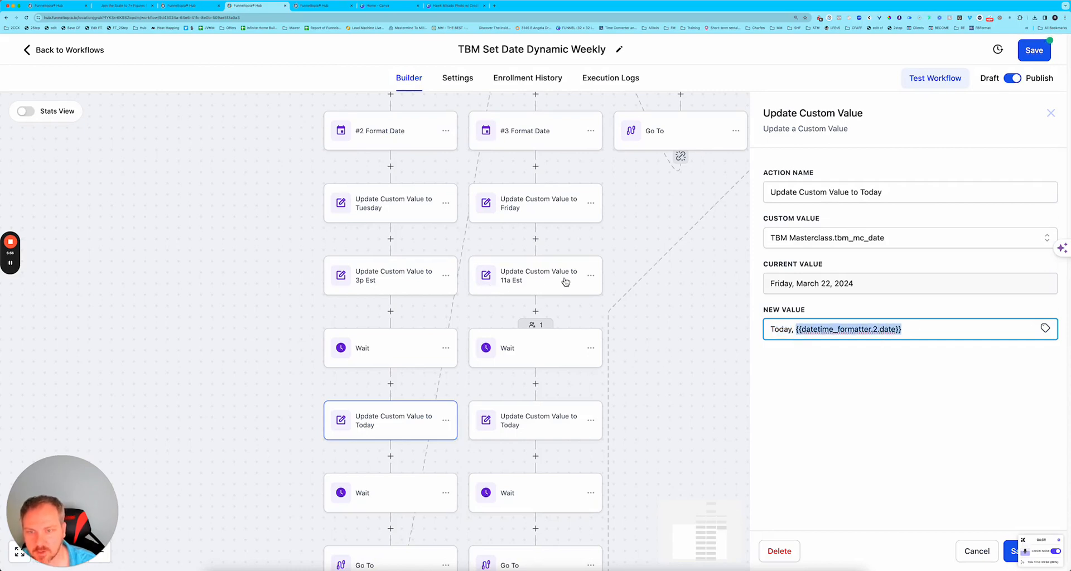
Examine the Friday branch's first Wait and the New Value in its Update Custom Value to Today action
left_click(537, 354)
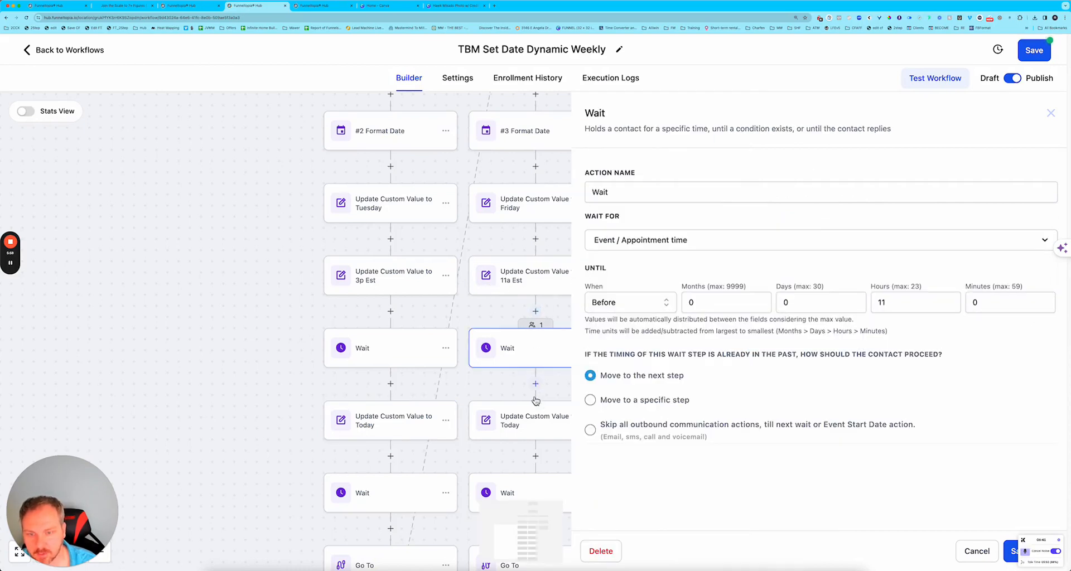
left_click(530, 420)
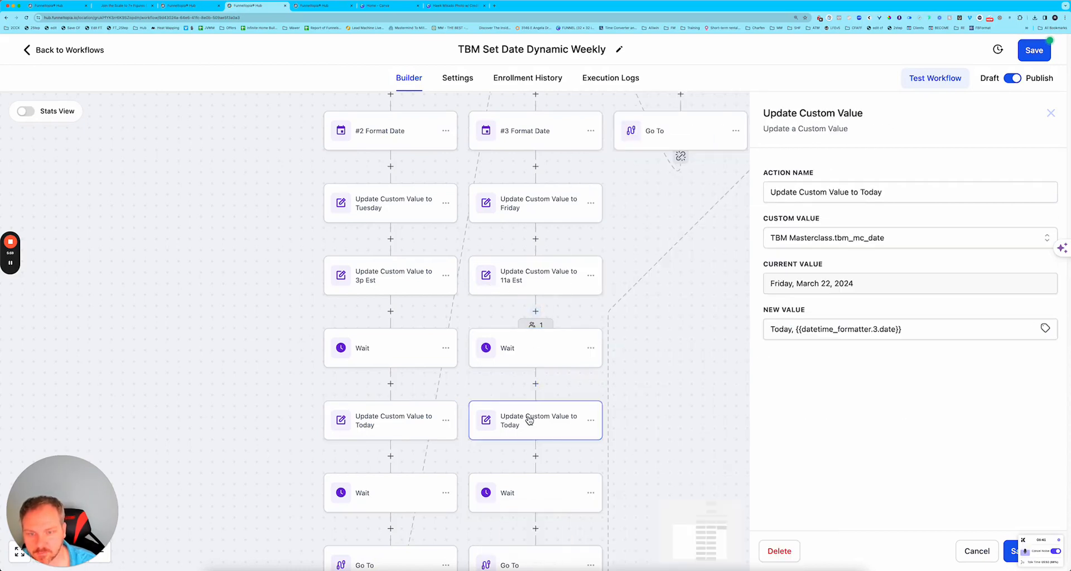
double_click(782, 330)
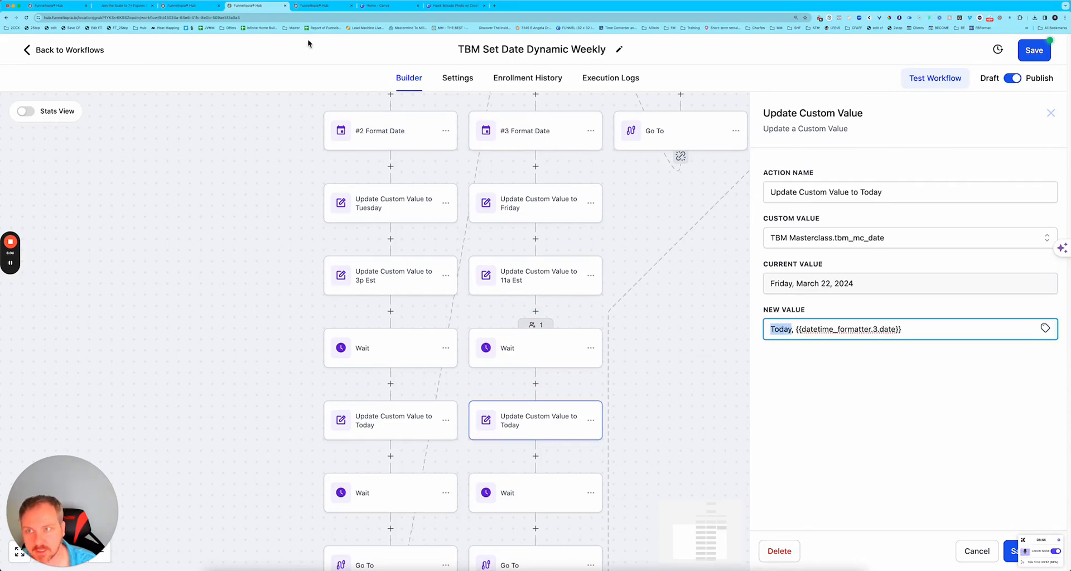
Check the weekday and date in the live event line on the funnel page preview
left_click(207, 6)
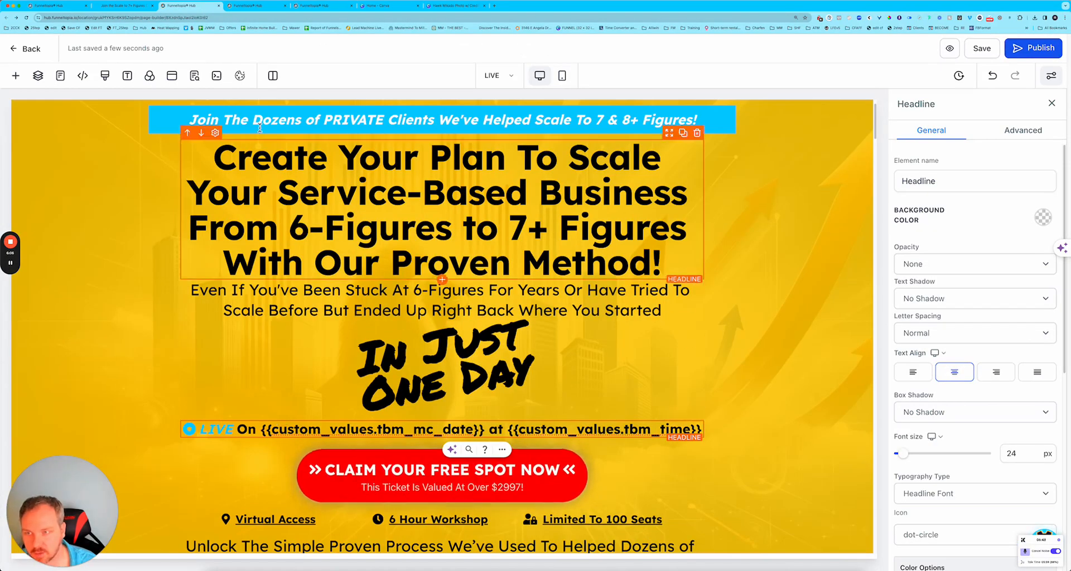
left_click(111, 7)
double_click(406, 396)
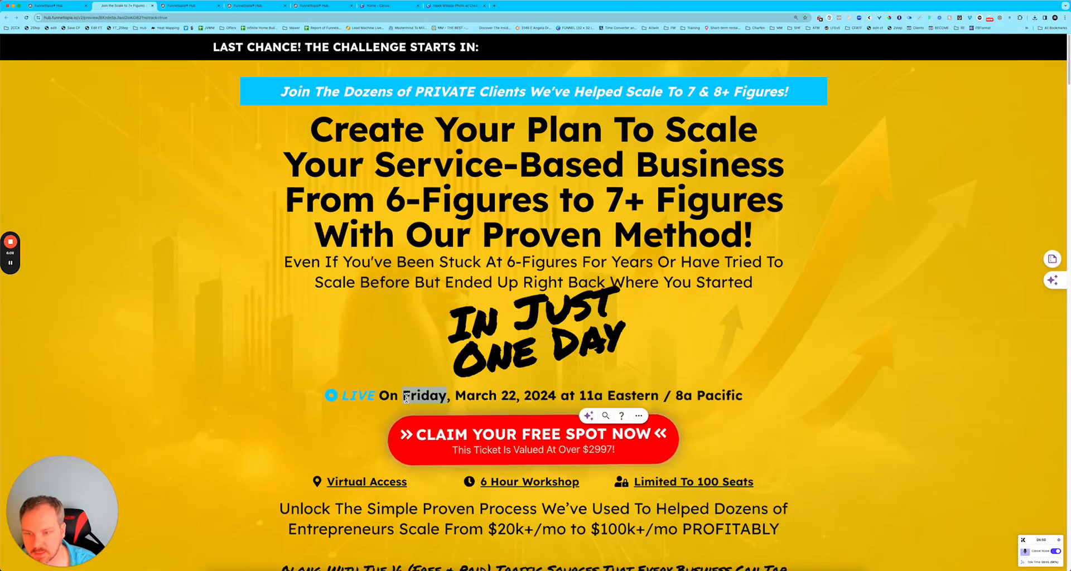
double_click(474, 397)
left_click(539, 398)
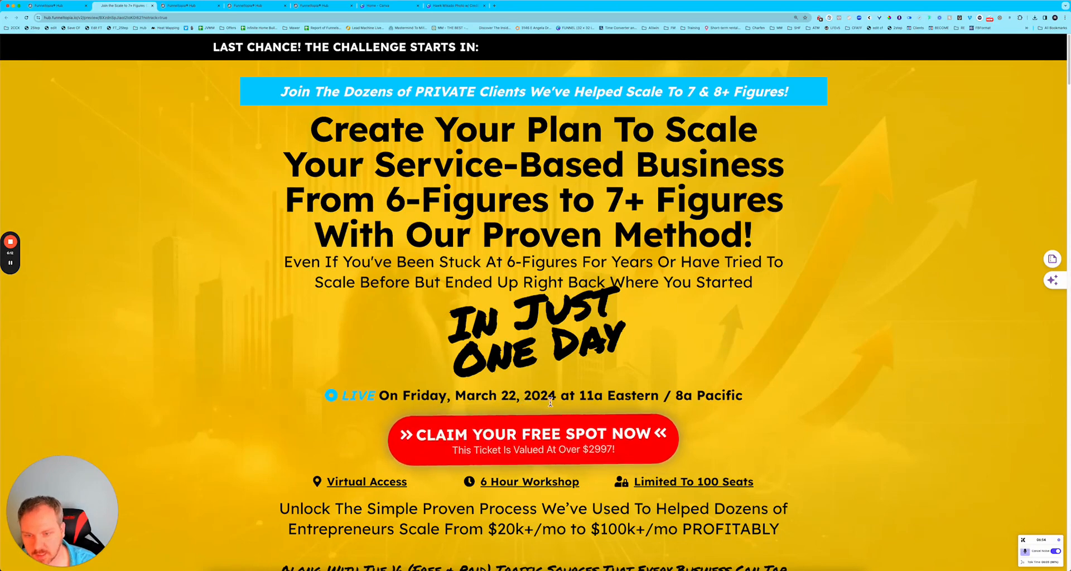
Back in the TBM Set Date Dynamic Weekly workflow, set the Tuesday branch's second Wait to Exact time and save the action
left_click(323, 5)
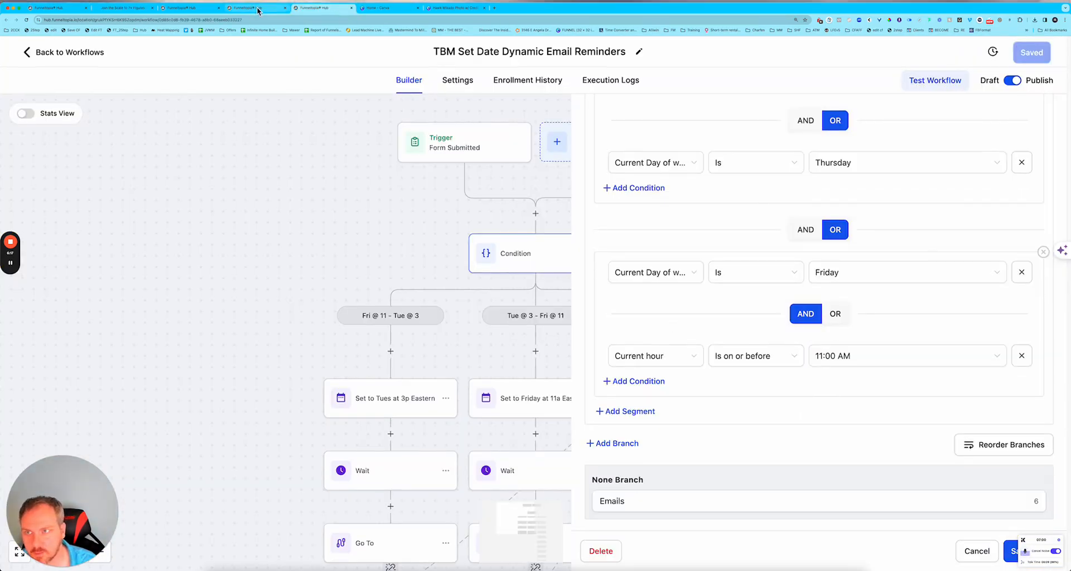
left_click(257, 5)
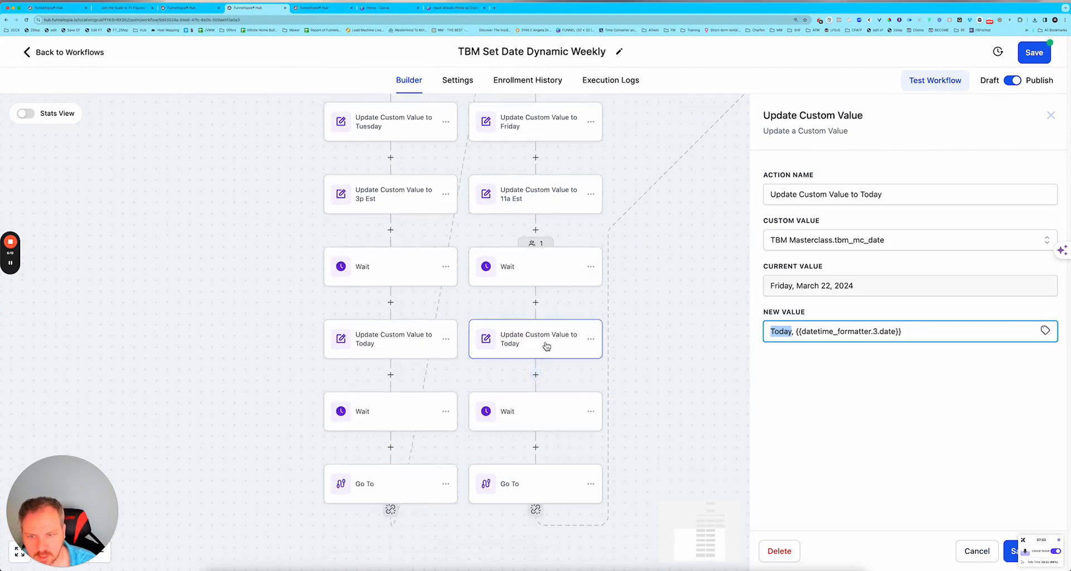
left_click(379, 418)
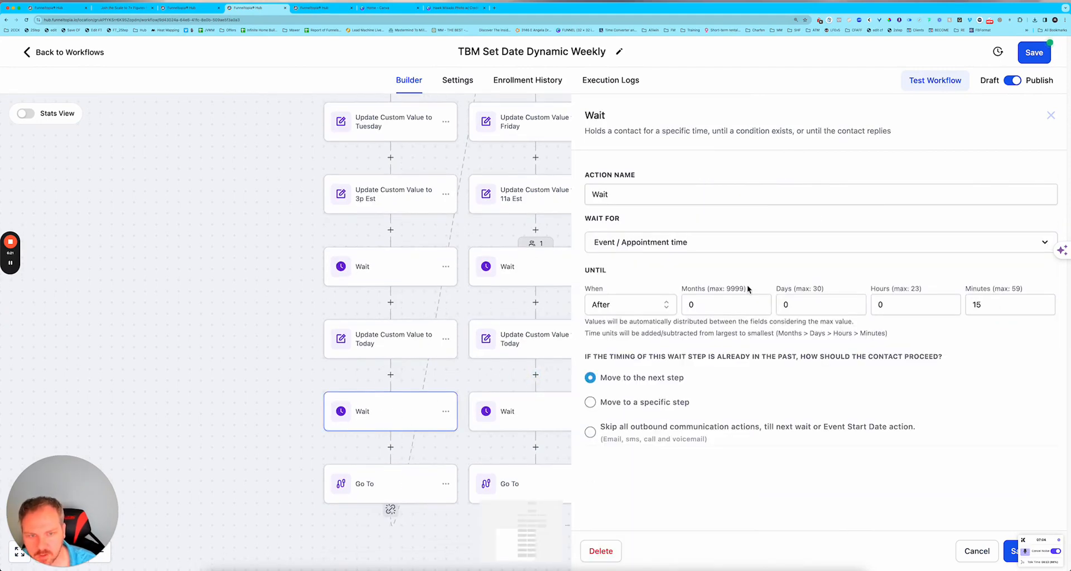
double_click(973, 305)
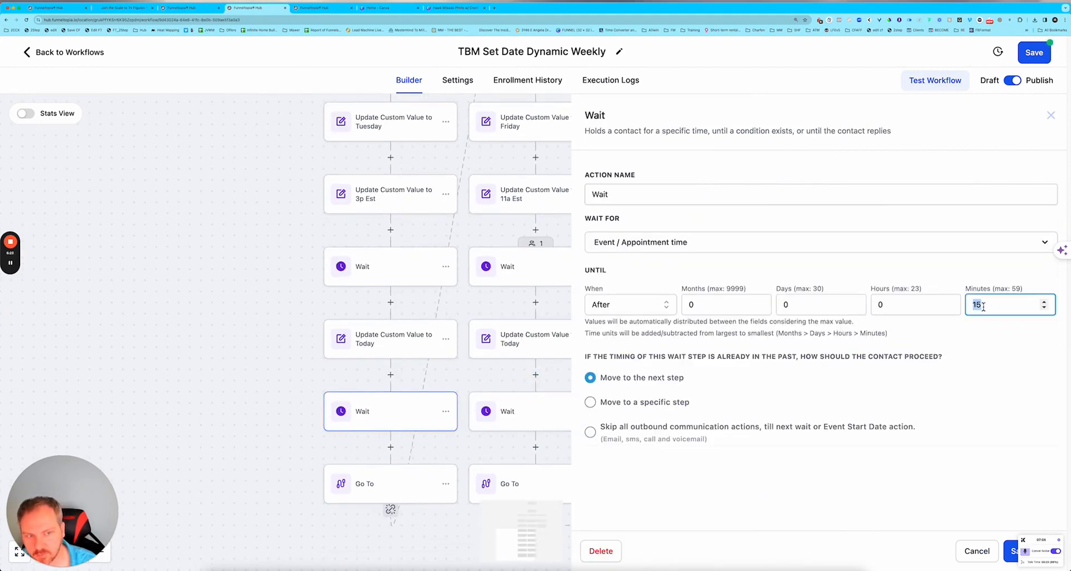
left_click(624, 308)
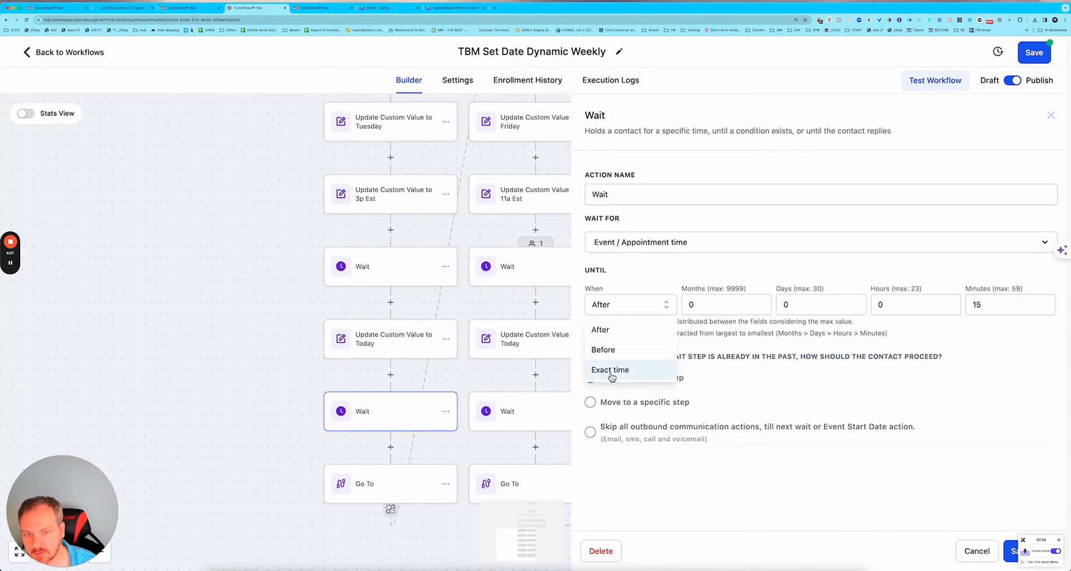
left_click(611, 370)
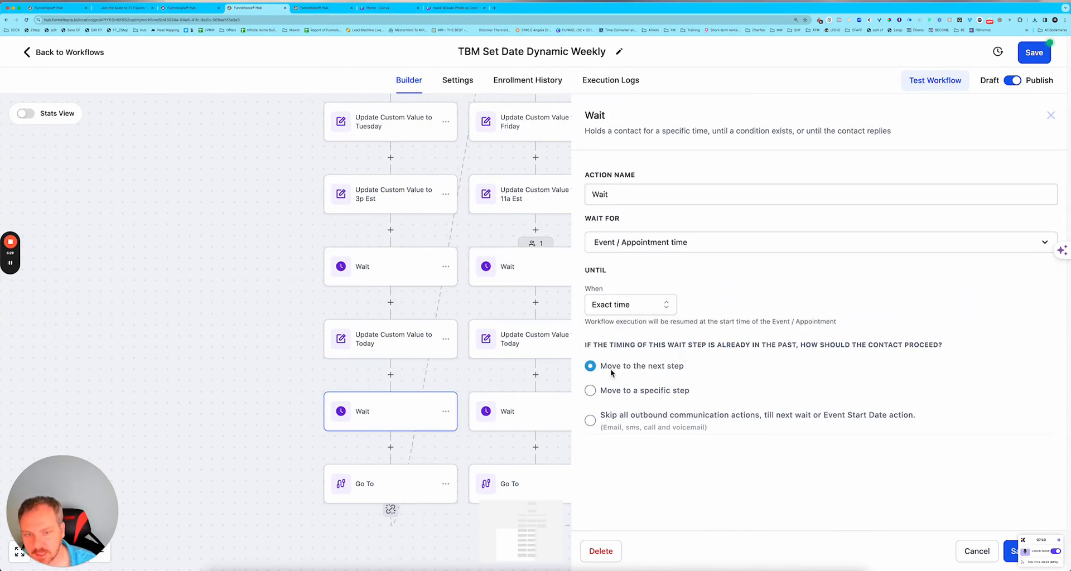
left_click(1014, 554)
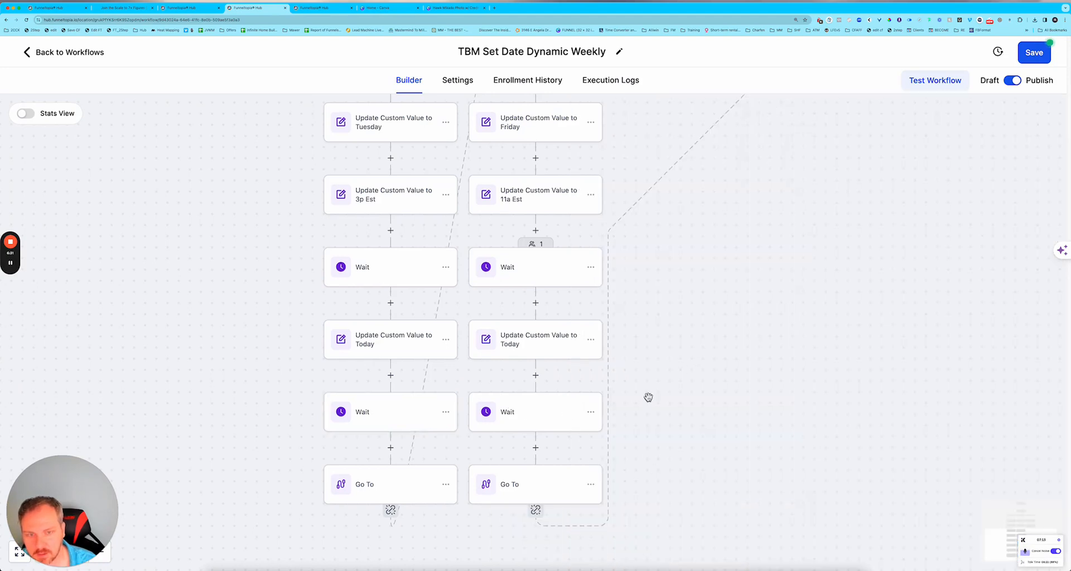
Set the Friday branch's second Wait to Exact time, then save the action and the workflow
left_click(491, 415)
left_click(628, 304)
left_click(621, 366)
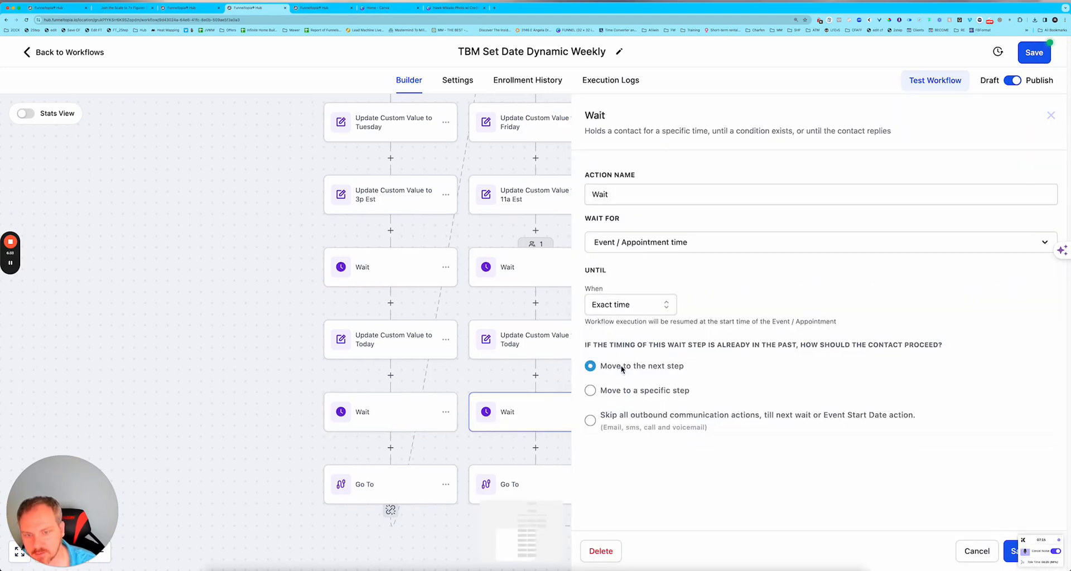
left_click(1009, 558)
left_click(1034, 52)
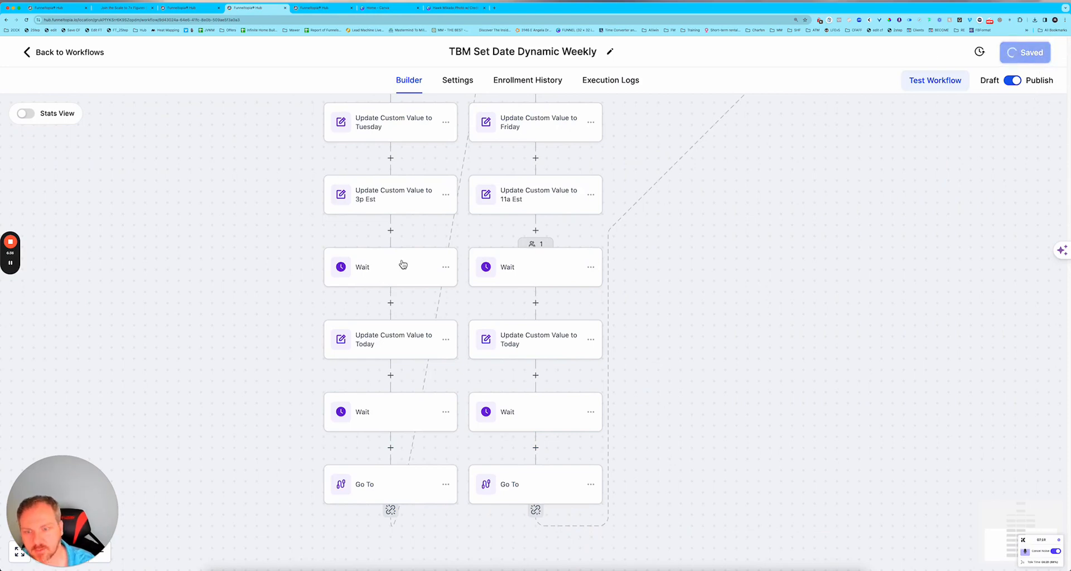
Glance at the email reminders workflow, then trace the weekly workflow's branches down to the Go To actions and back to the Condition
scroll(503, 347, "up", 5)
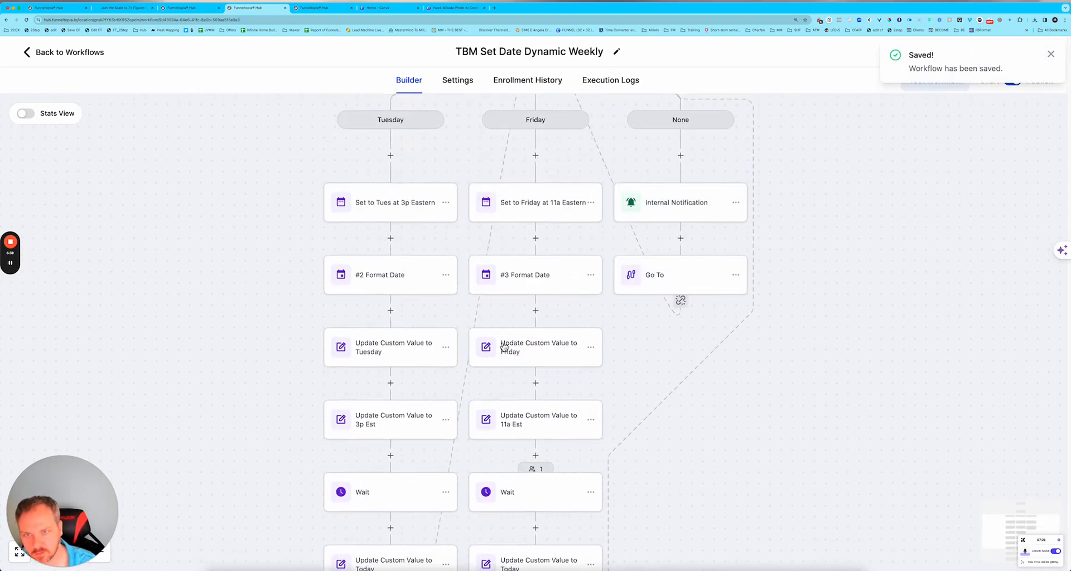
scroll(504, 347, "up", 3)
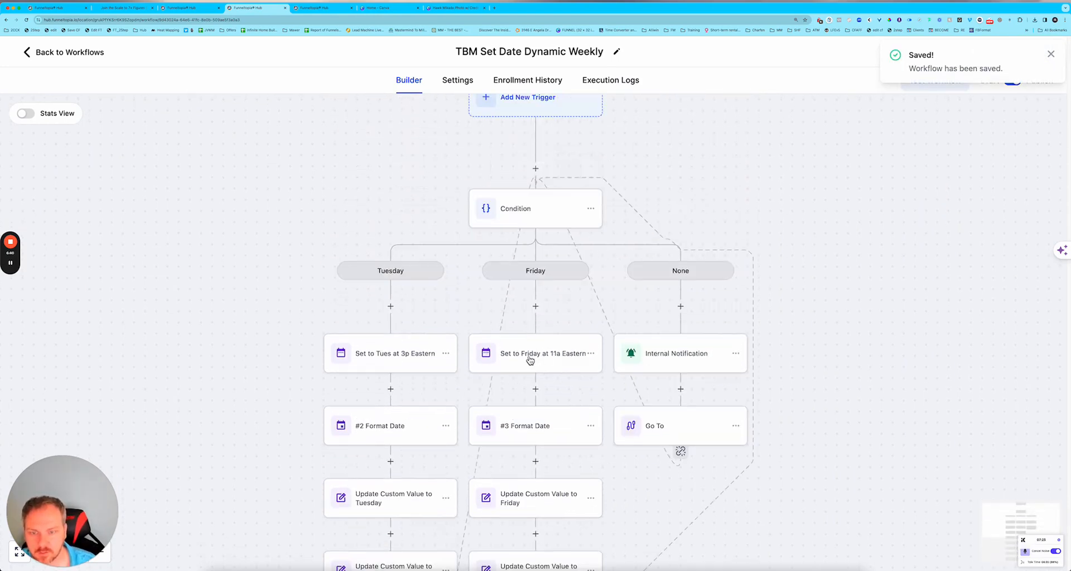
left_click(326, 7)
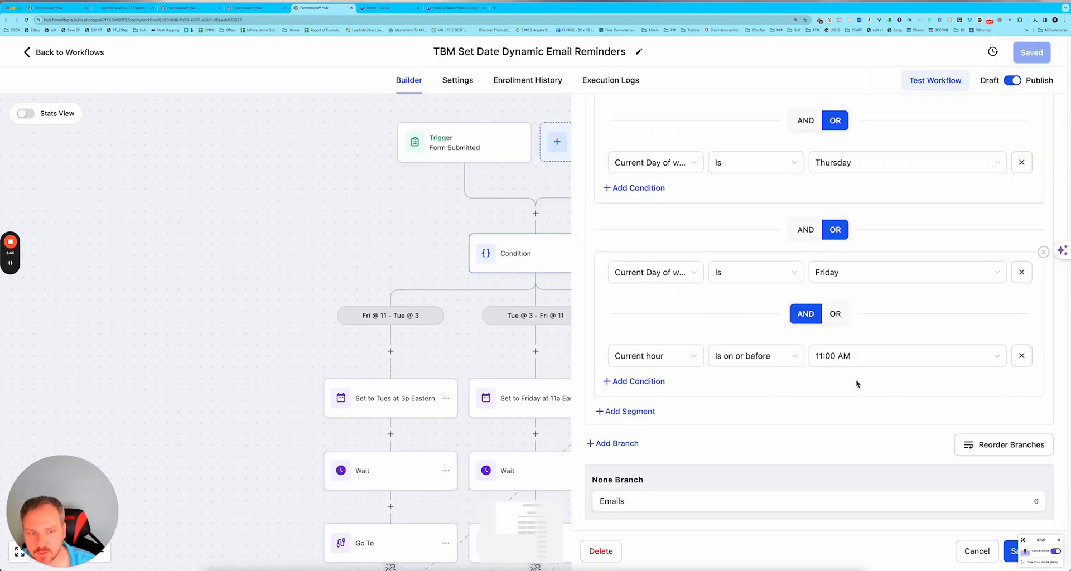
left_click(258, 8)
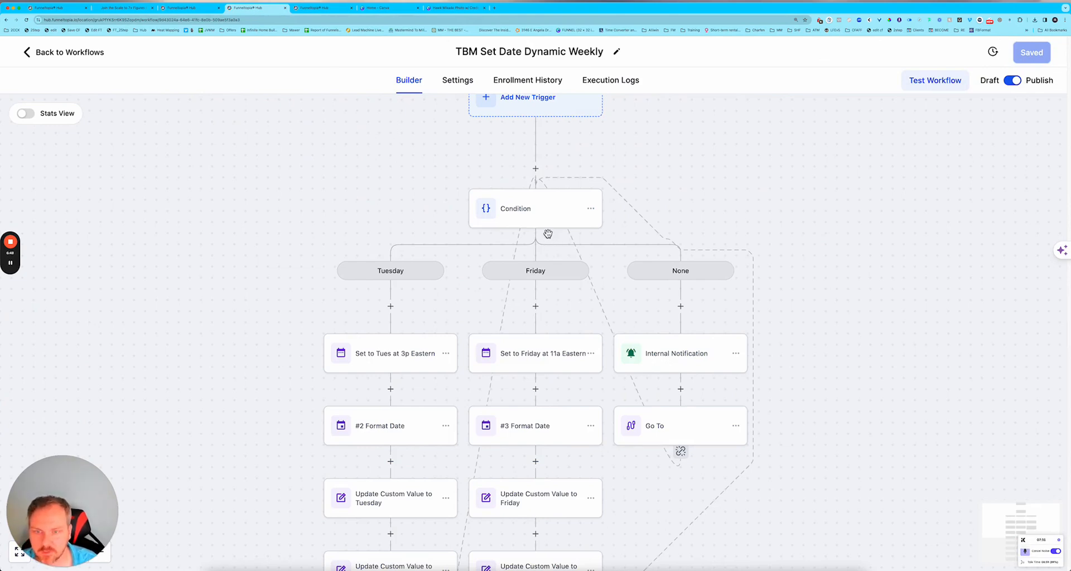
scroll(540, 234, "down", 2)
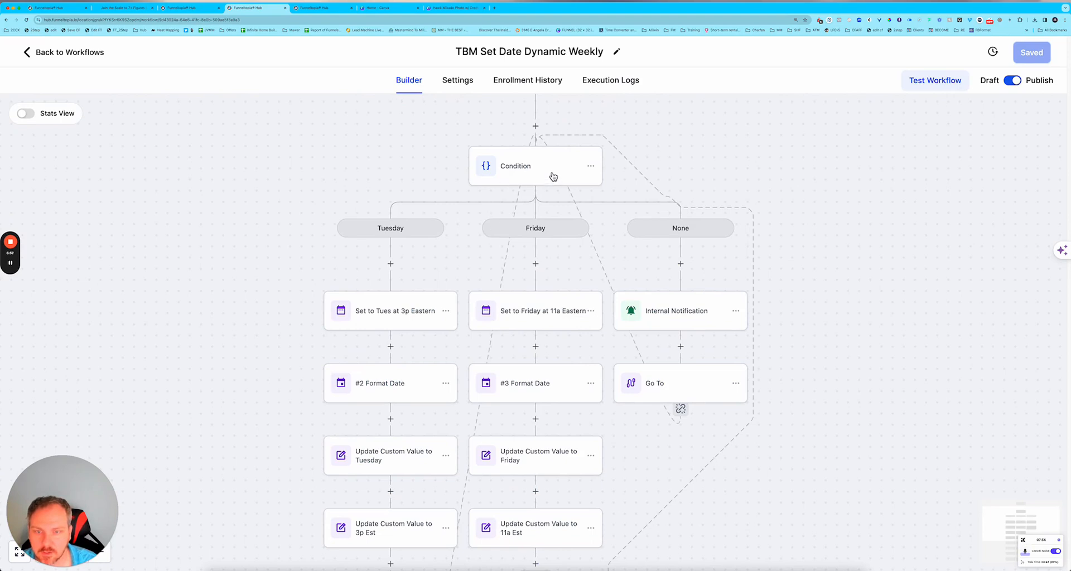
scroll(535, 316, "down", 10)
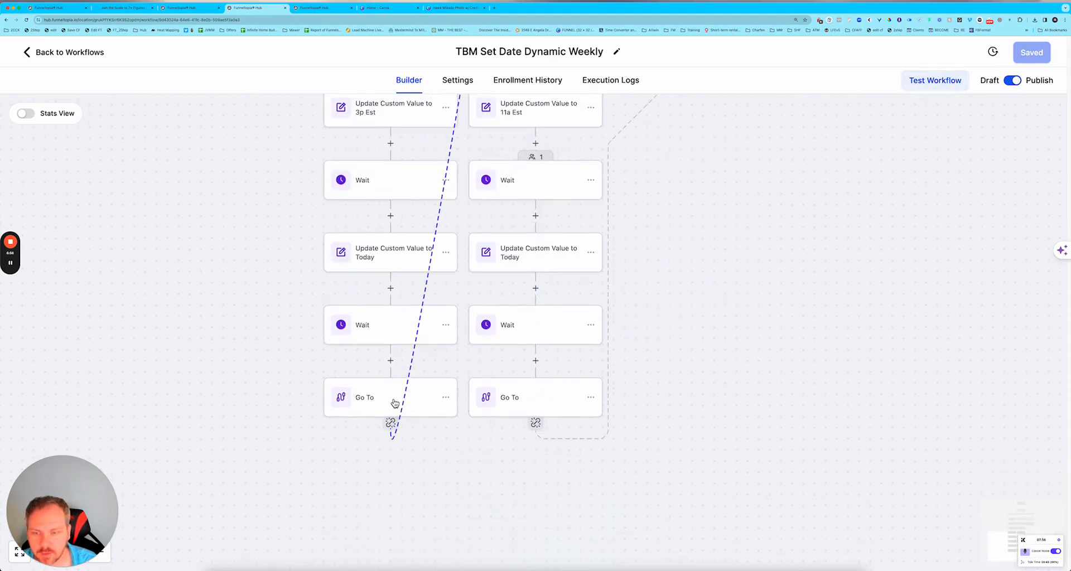
scroll(650, 354, "up", 8)
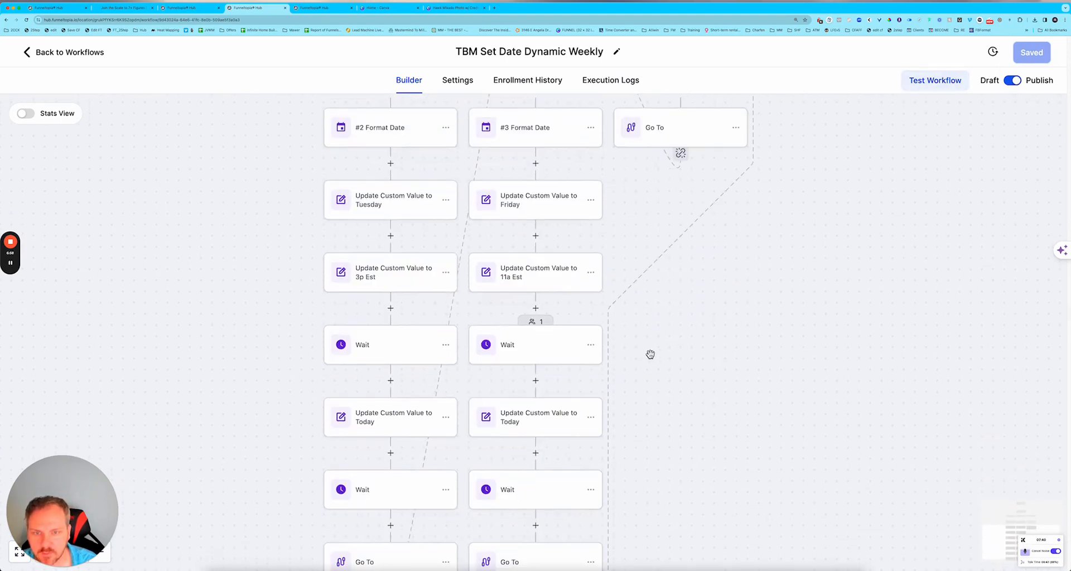
scroll(684, 270, "up", 3)
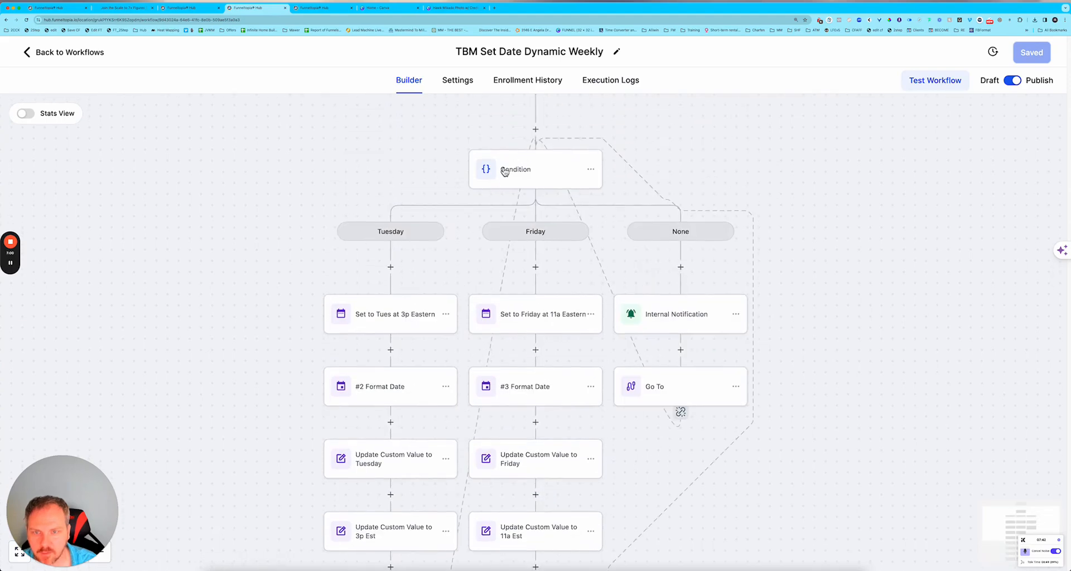
Examine the day-of-week rules for the Tuesday and Friday branches in the weekly workflow's Condition, then close it without changes
left_click(556, 170)
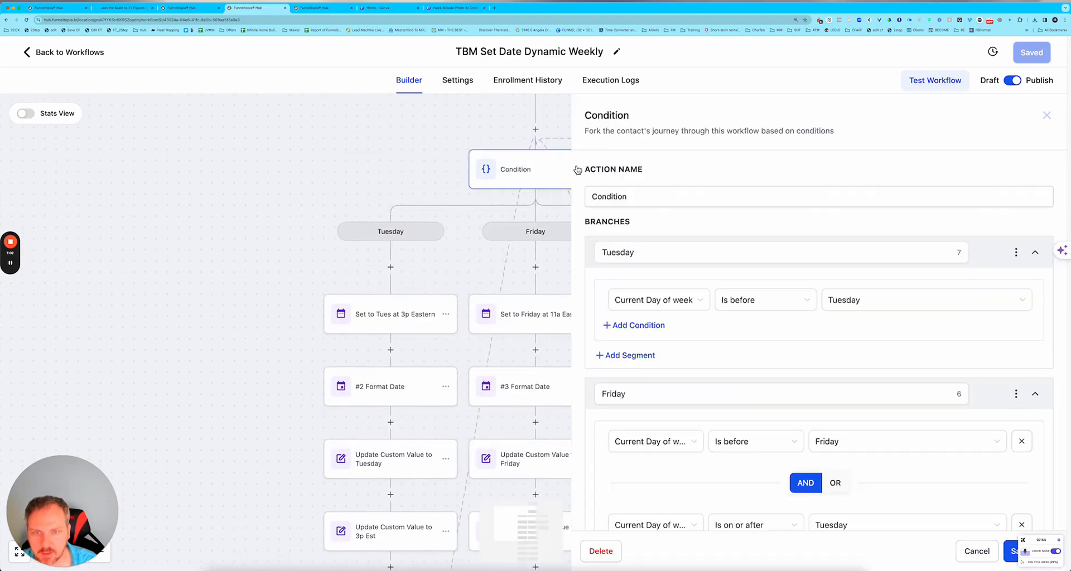
scroll(819, 345, "down", 1)
scroll(818, 344, "down", 3)
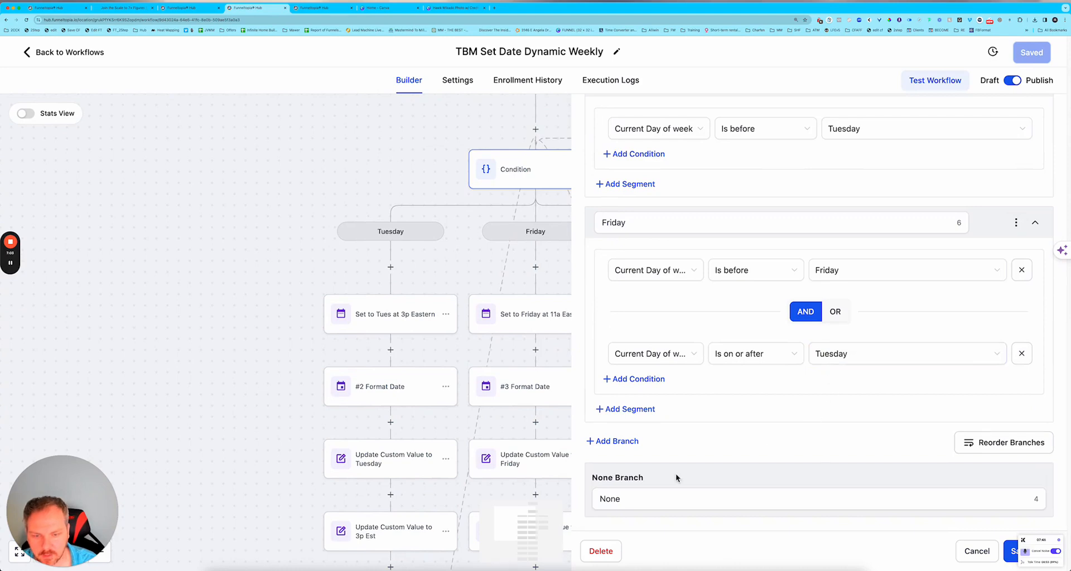
scroll(778, 393, "up", 5)
scroll(789, 366, "down", 5)
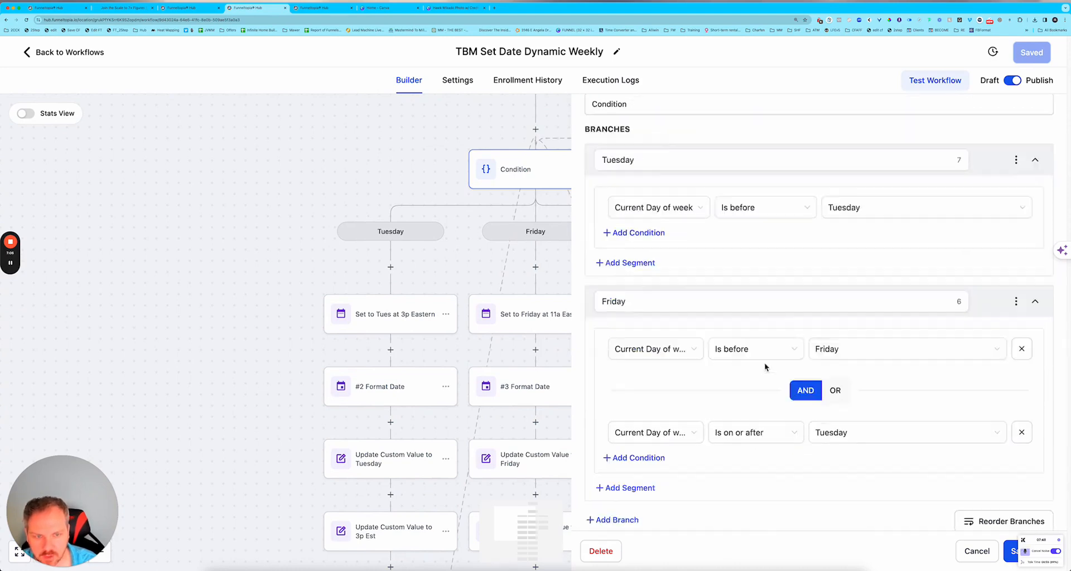
left_click(977, 551)
scroll(677, 385, "down", 2)
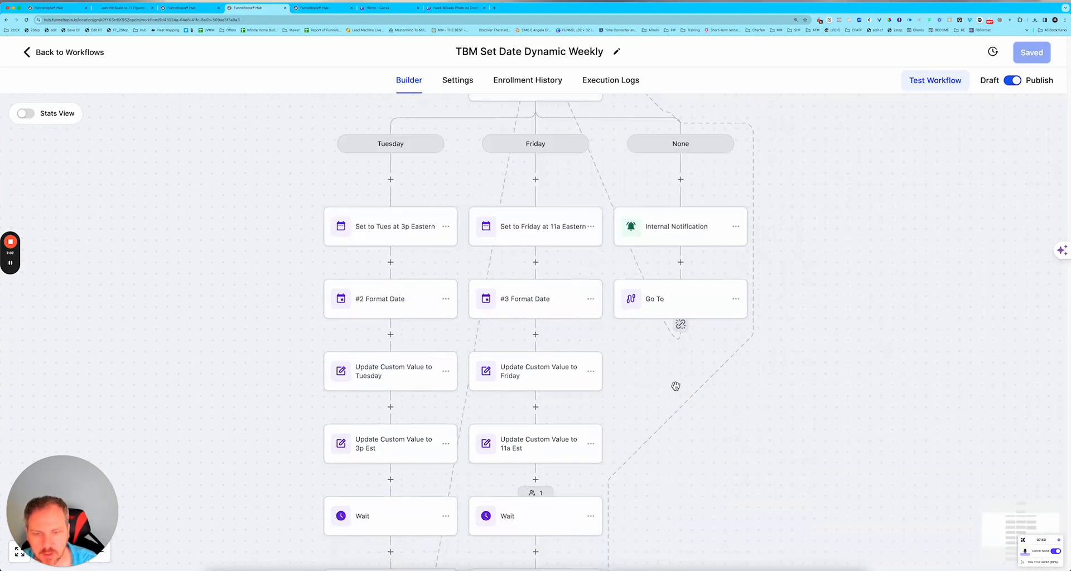
Examine the None branch's Internal Notification, including its SMS error message and the workflow link beneath it
left_click(663, 235)
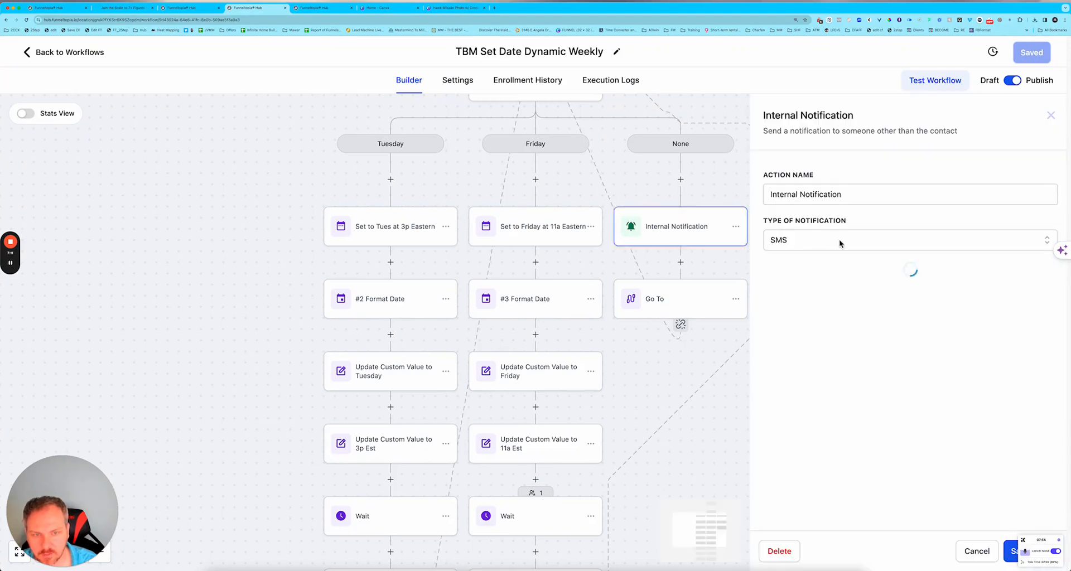
scroll(890, 418, "down", 2)
left_click_drag(943, 344, 760, 316)
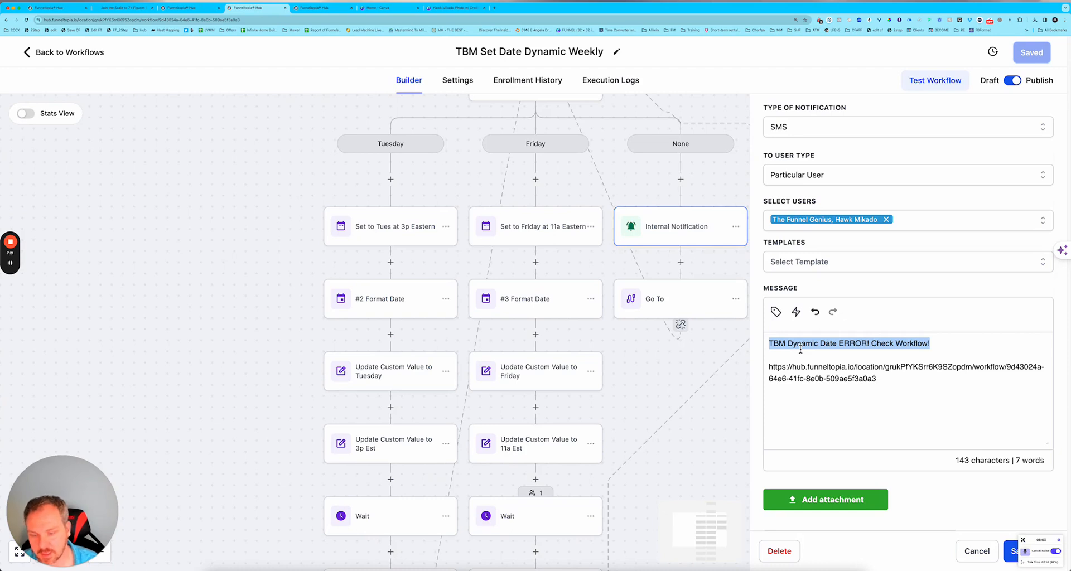
double_click(828, 368)
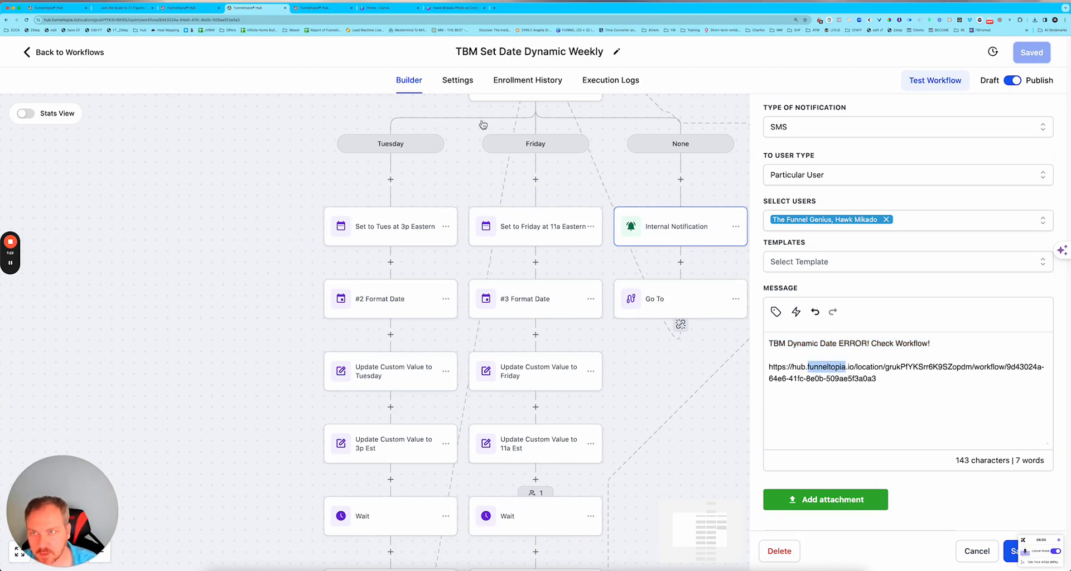
left_click(342, 20)
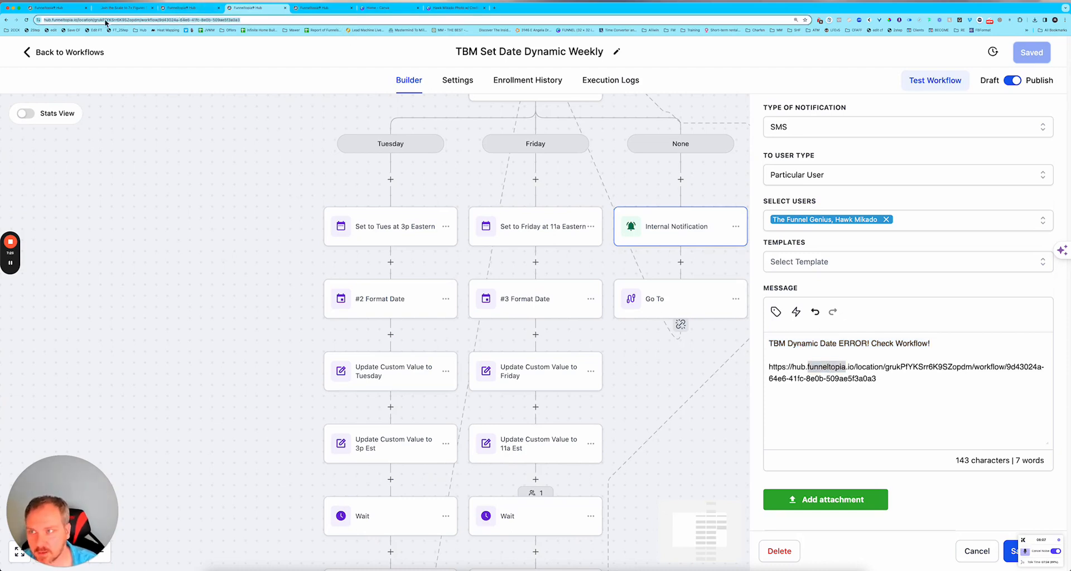
left_click(916, 395)
left_click_drag(876, 379, 753, 366)
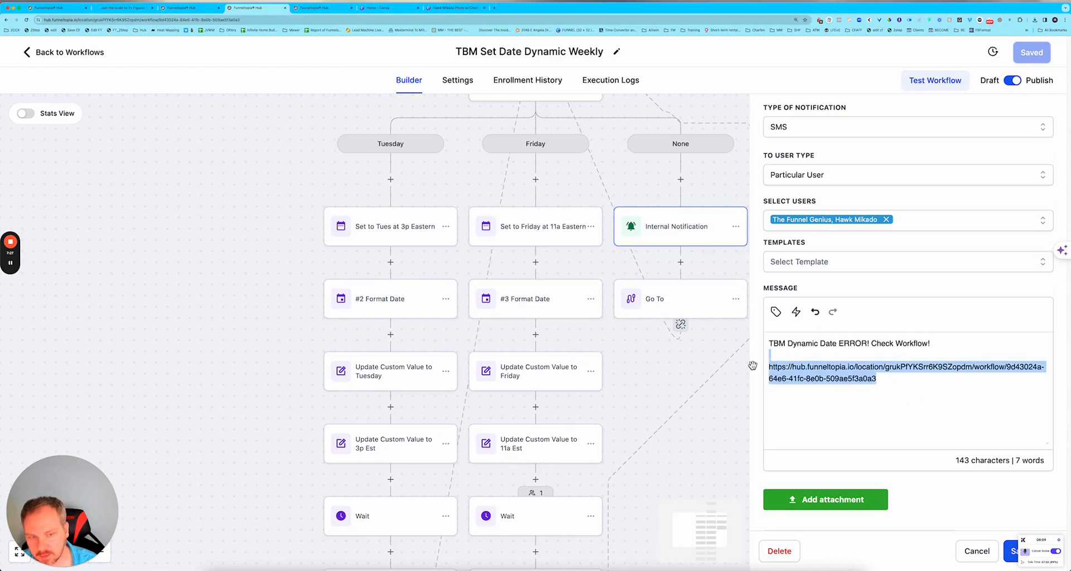
left_click(812, 372)
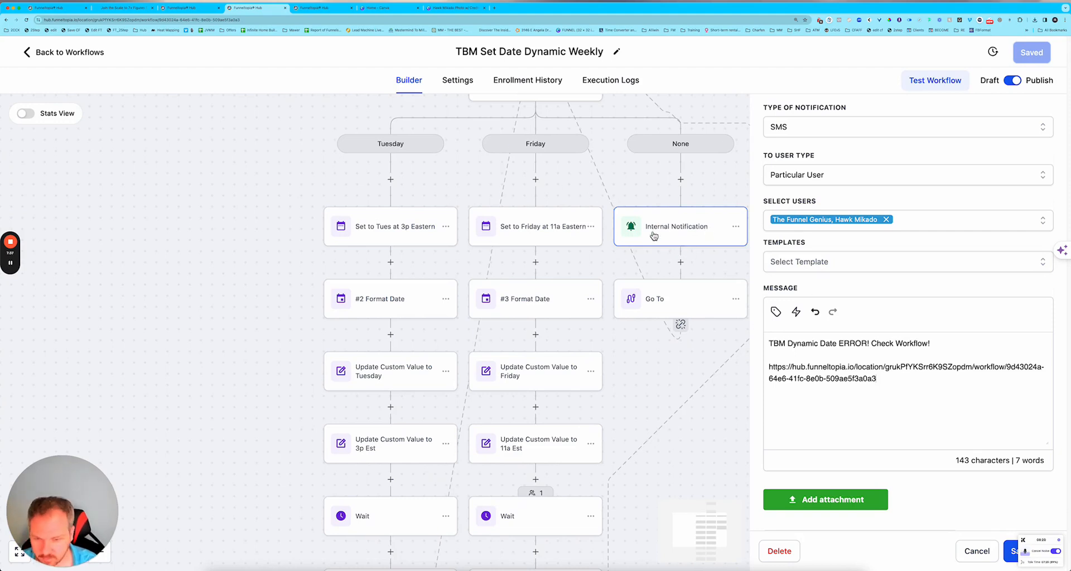
Redirect the None branch's Go To from its existing target to the Set to Tues at 3p Eastern action, then save the workflow
scroll(659, 251, "up", 2)
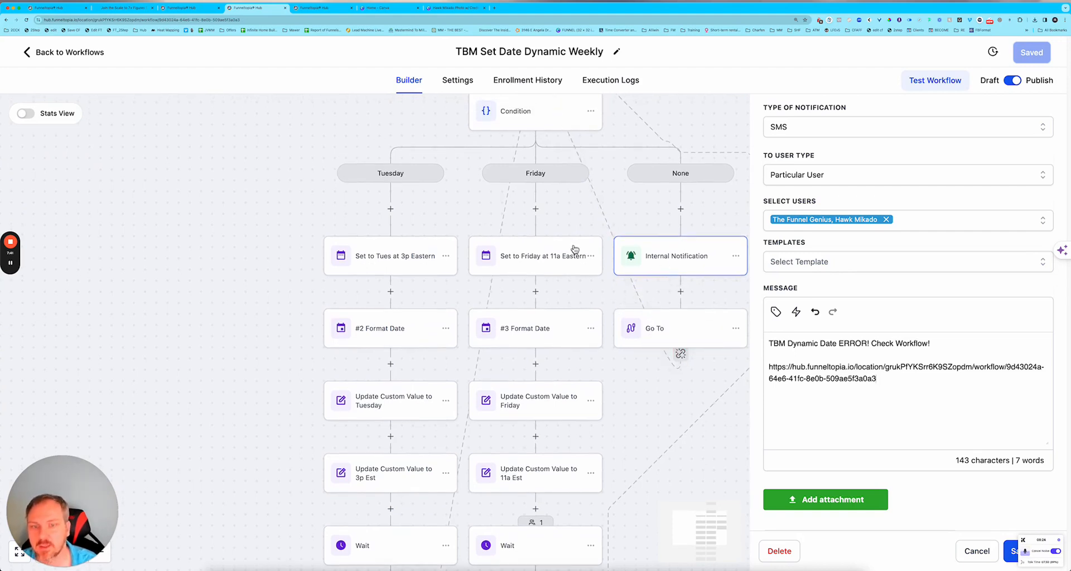
scroll(646, 272, "up", 1)
scroll(647, 273, "up", 1)
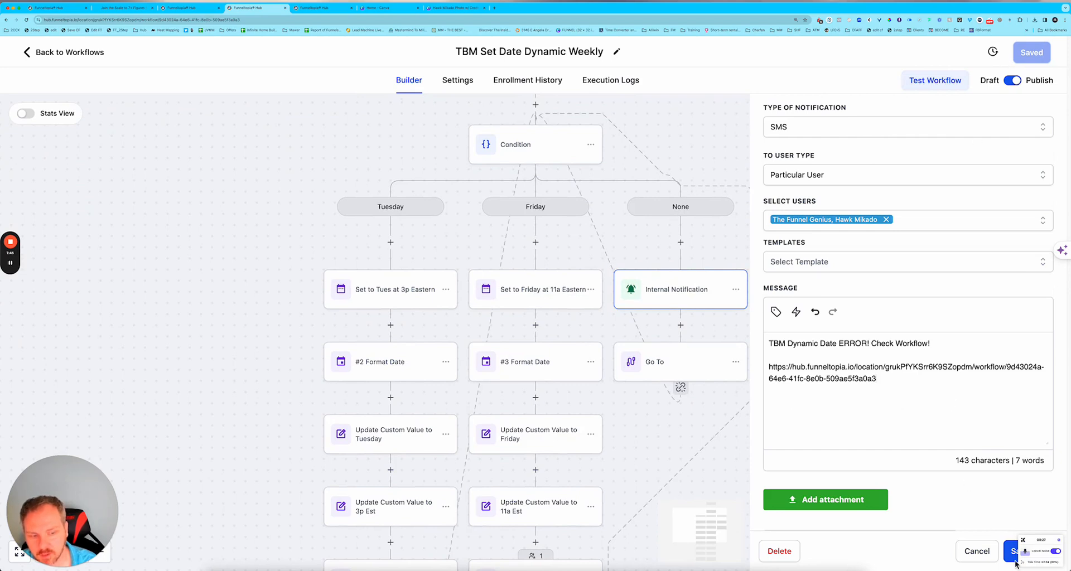
scroll(619, 346, "up", 4)
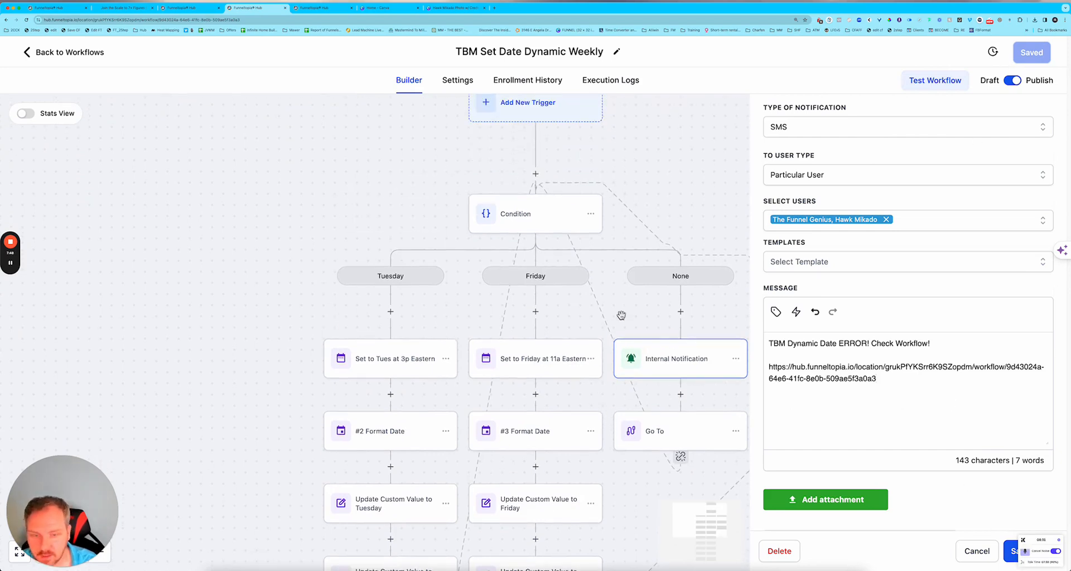
scroll(620, 315, "down", 1)
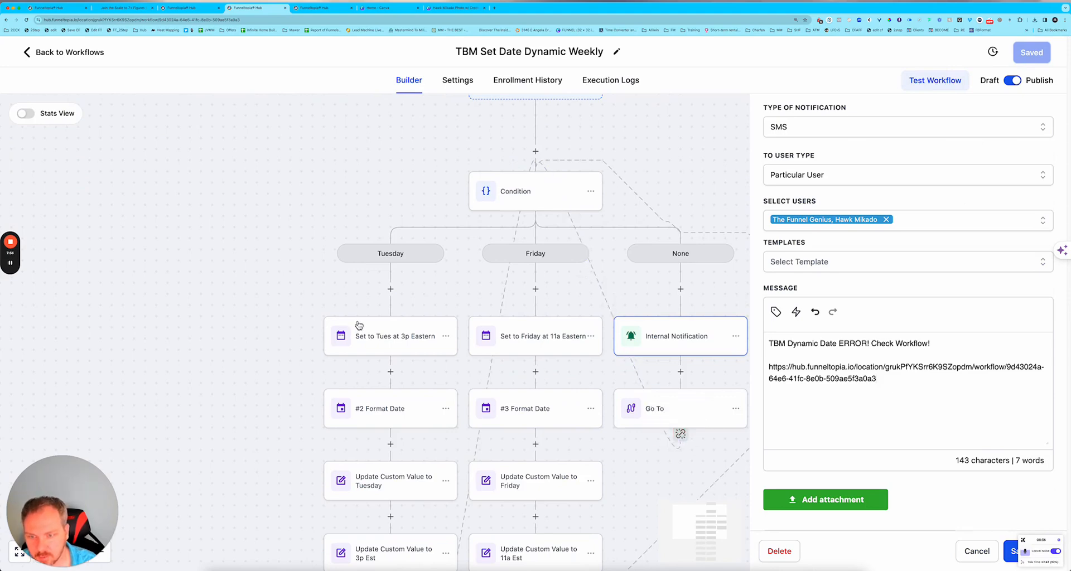
left_click(681, 435)
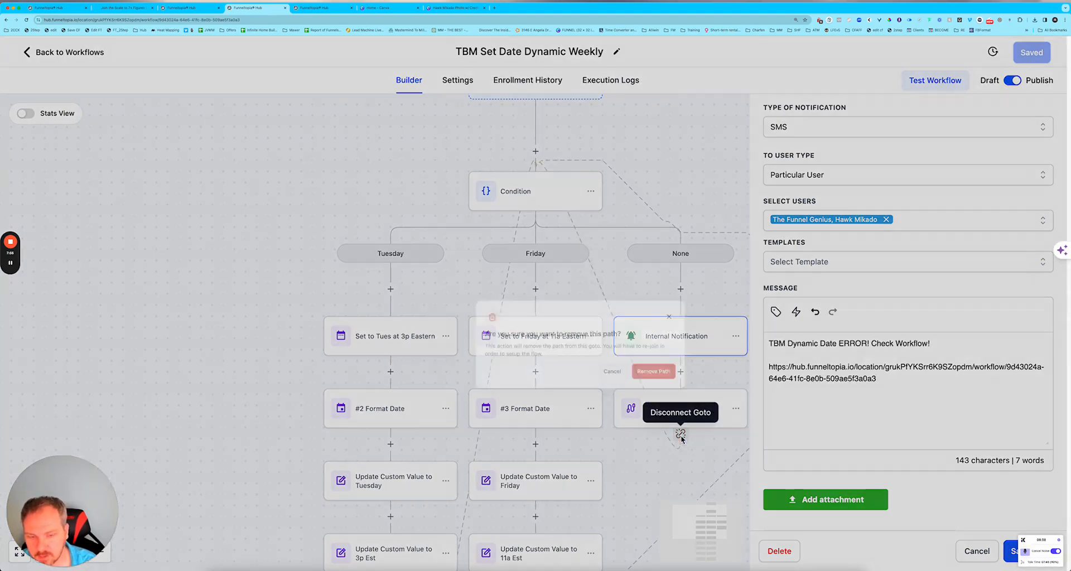
left_click(642, 342)
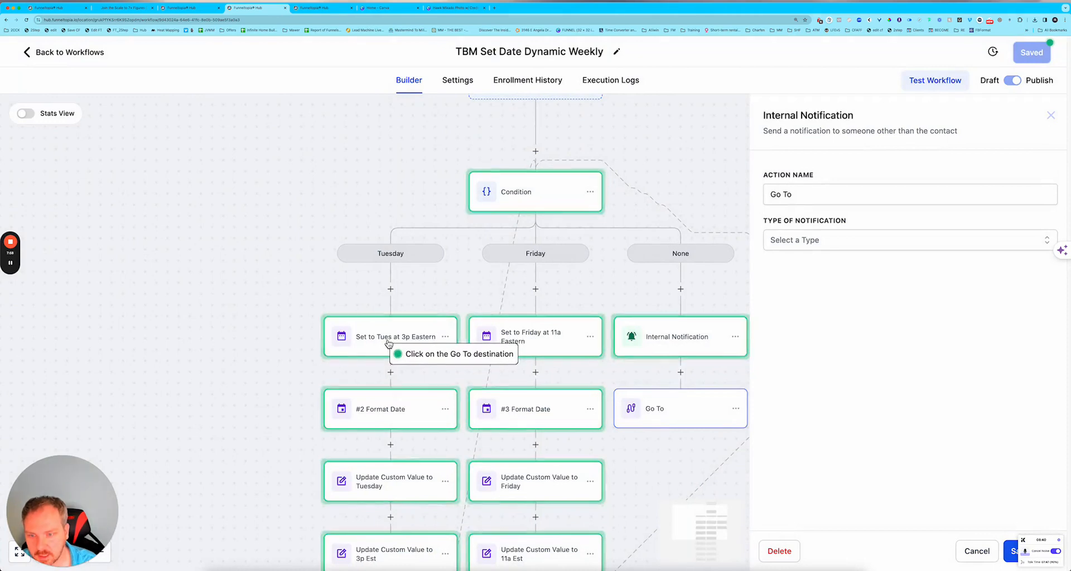
left_click(389, 343)
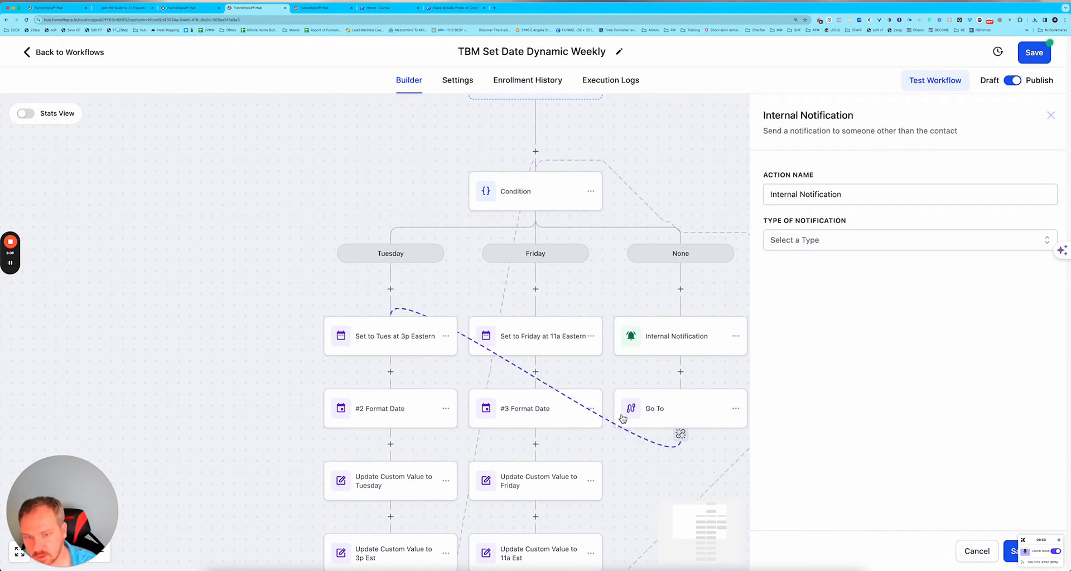
left_click(1013, 555)
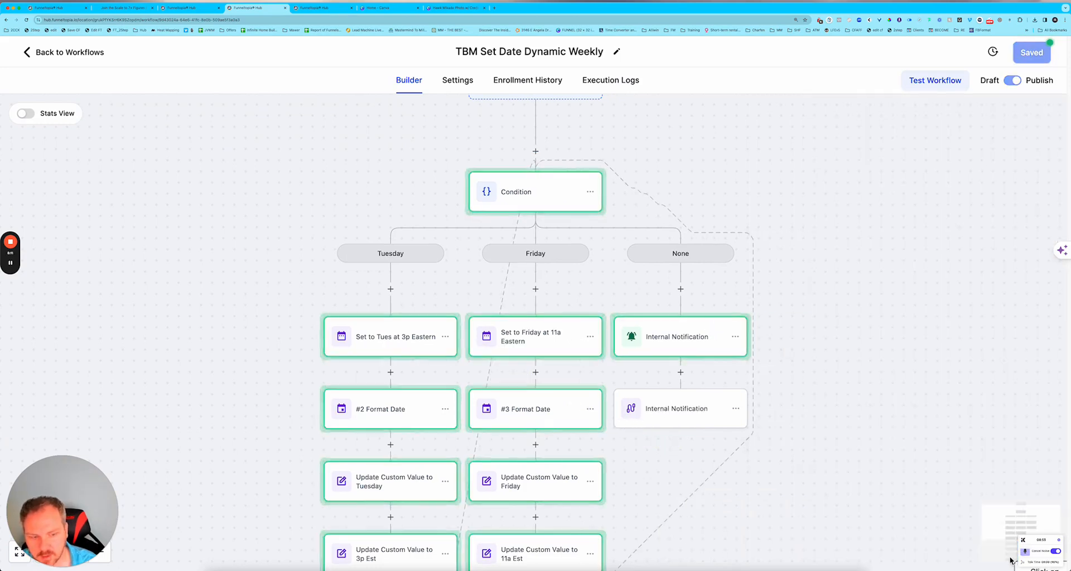
left_click(402, 355)
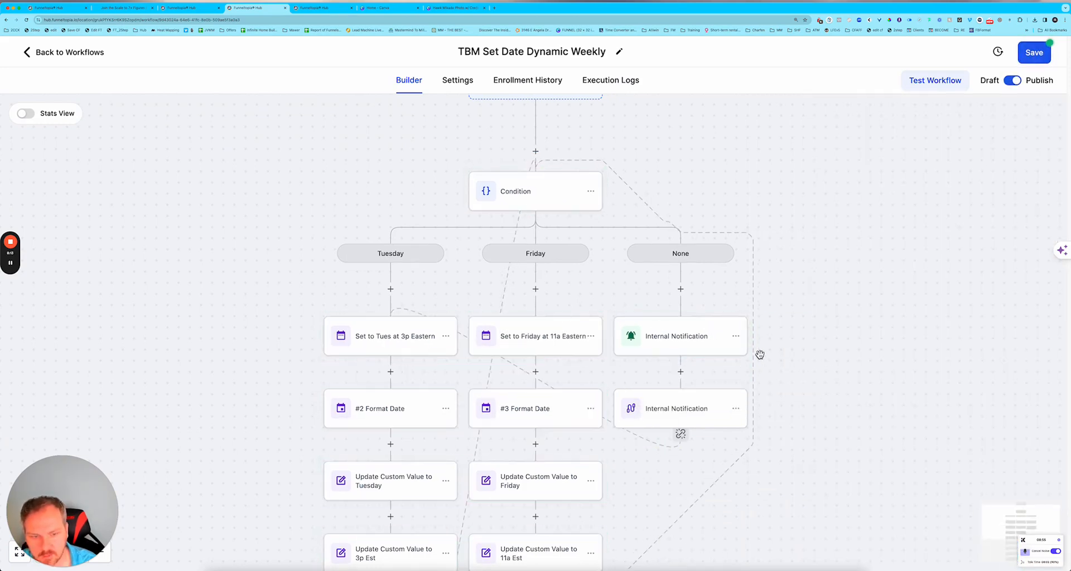
left_click(1036, 58)
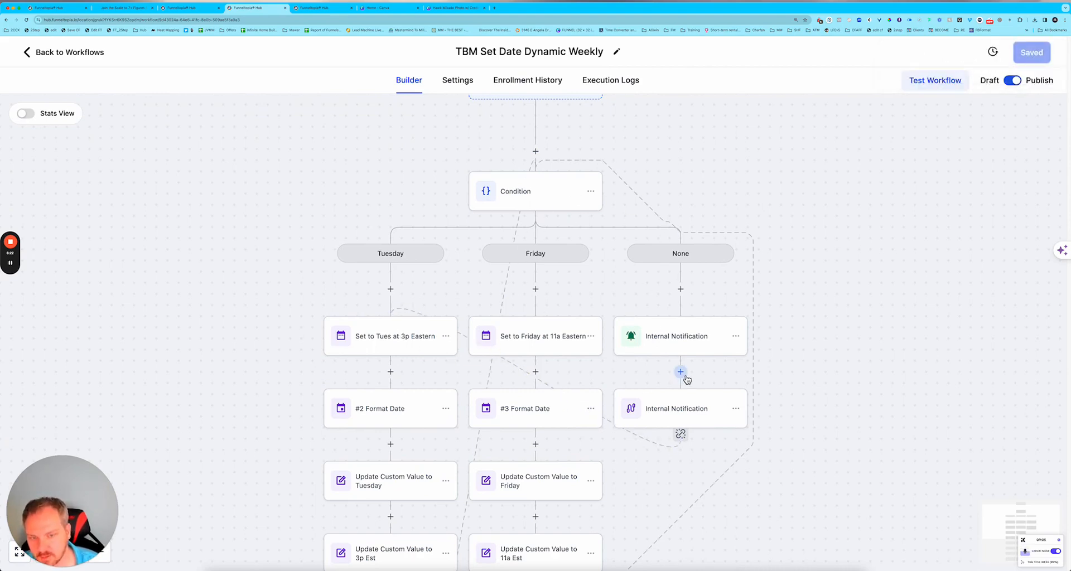
Look over the weekly workflow's branches, then switch to the TBM Set Date Dynamic Email Reminders workflow and close its open Condition
scroll(686, 379, "down", 5)
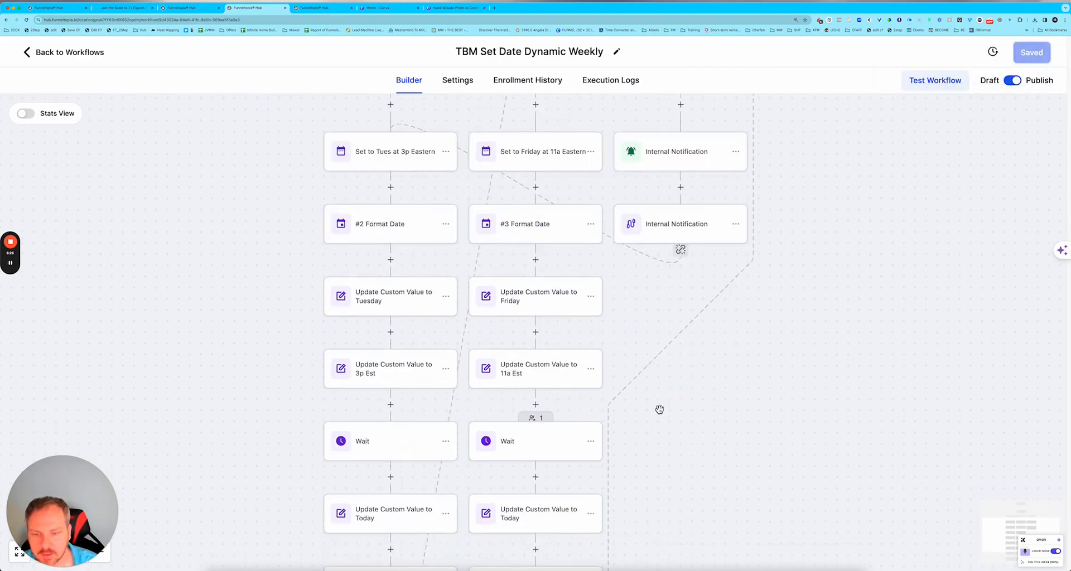
scroll(633, 425, "up", 6)
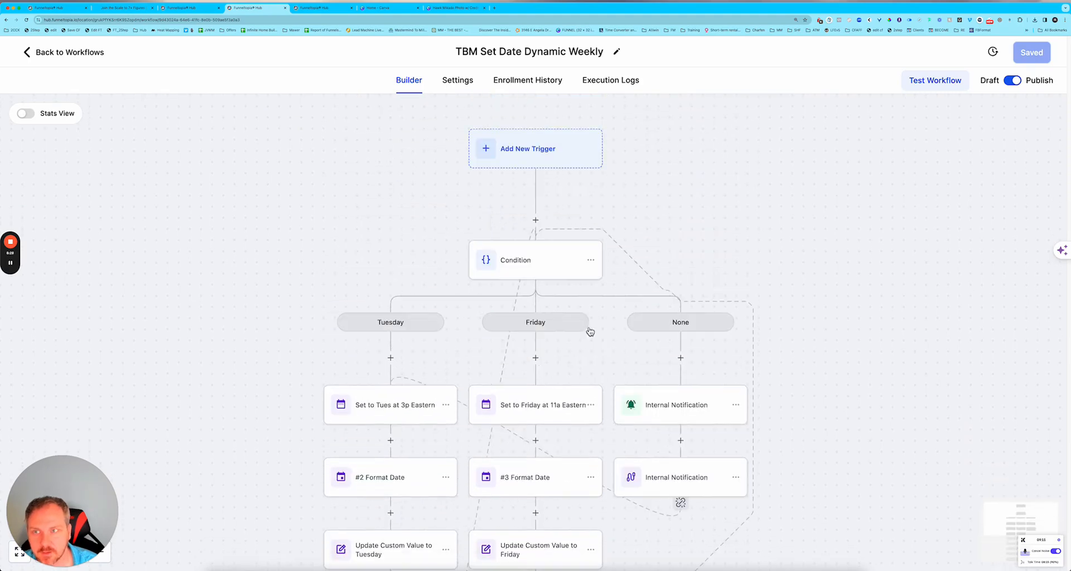
left_click(315, 8)
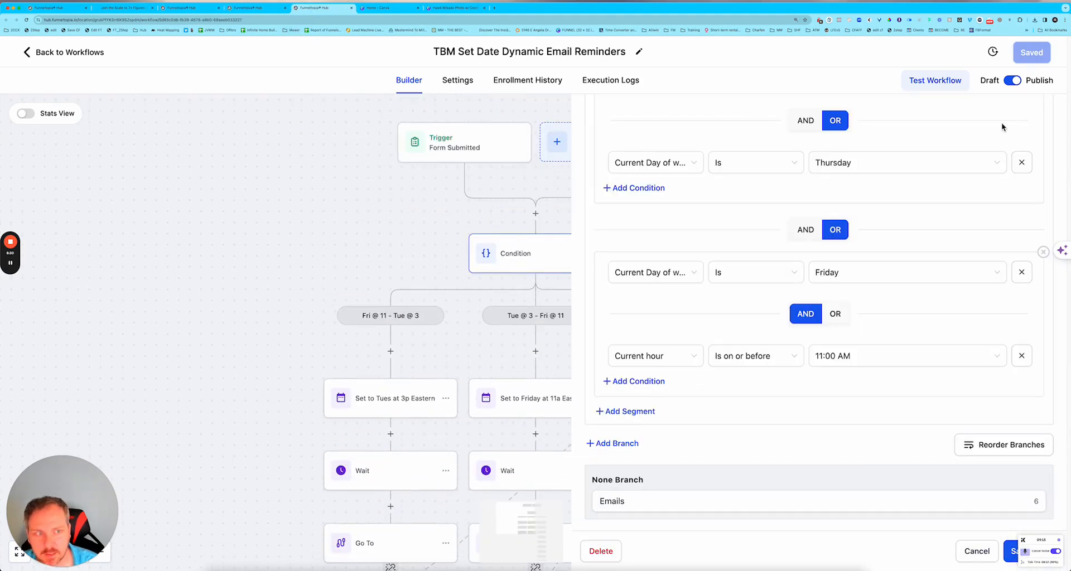
scroll(998, 167, "up", 8)
scroll(1048, 127, "up", 8)
left_click(1044, 124)
scroll(581, 247, "up", 1)
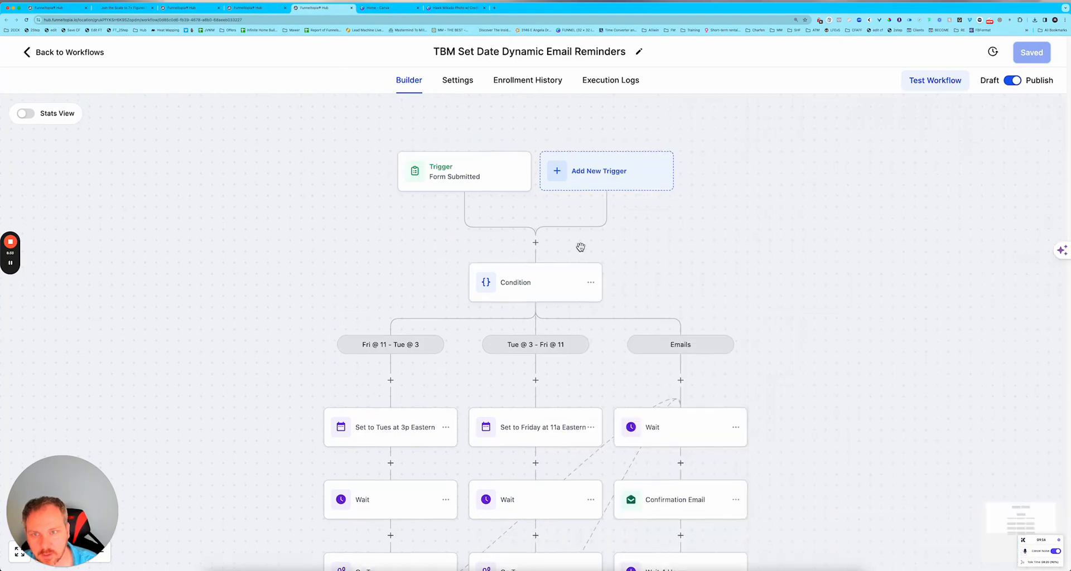
Inspect the form filter on the email reminders workflow's Form Submitted trigger, then cancel out of it
scroll(580, 247, "up", 2)
left_click(449, 240)
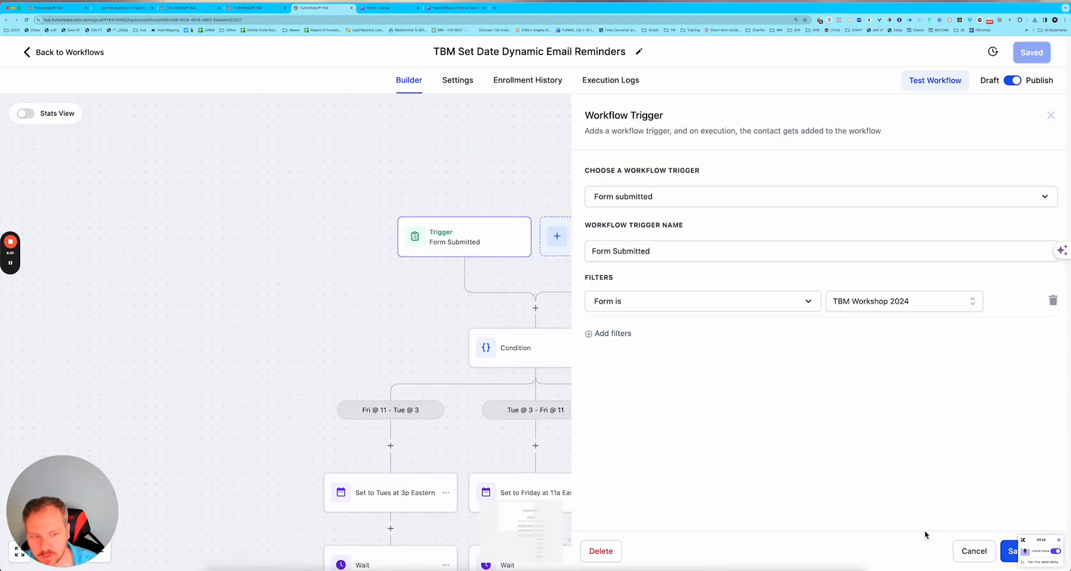
left_click(968, 551)
Review the day and hour rules for the branches in the email reminders workflow's Condition, then cancel out of it
scroll(455, 282, "down", 3)
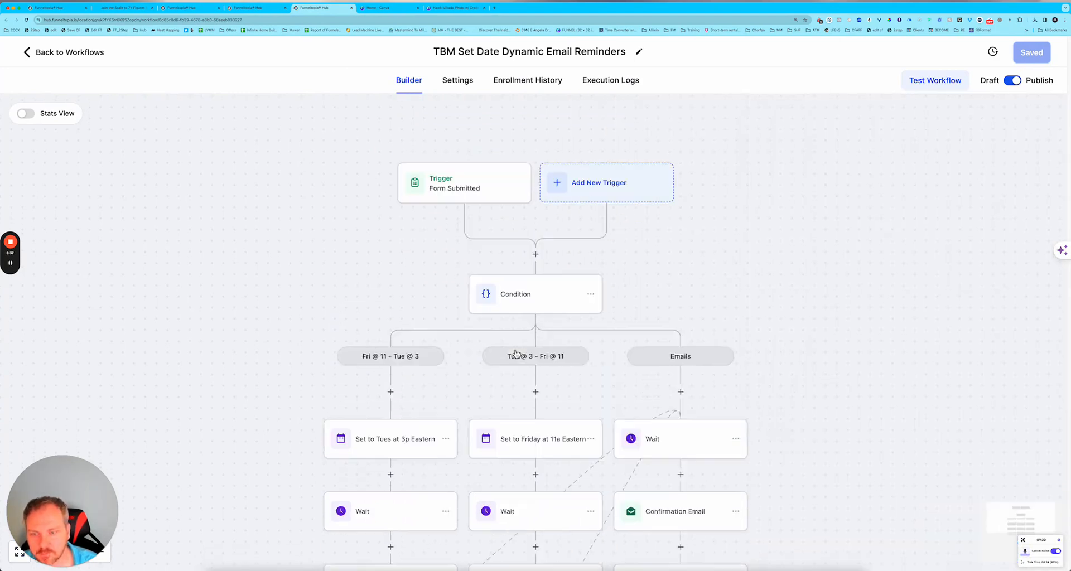
left_click(527, 270)
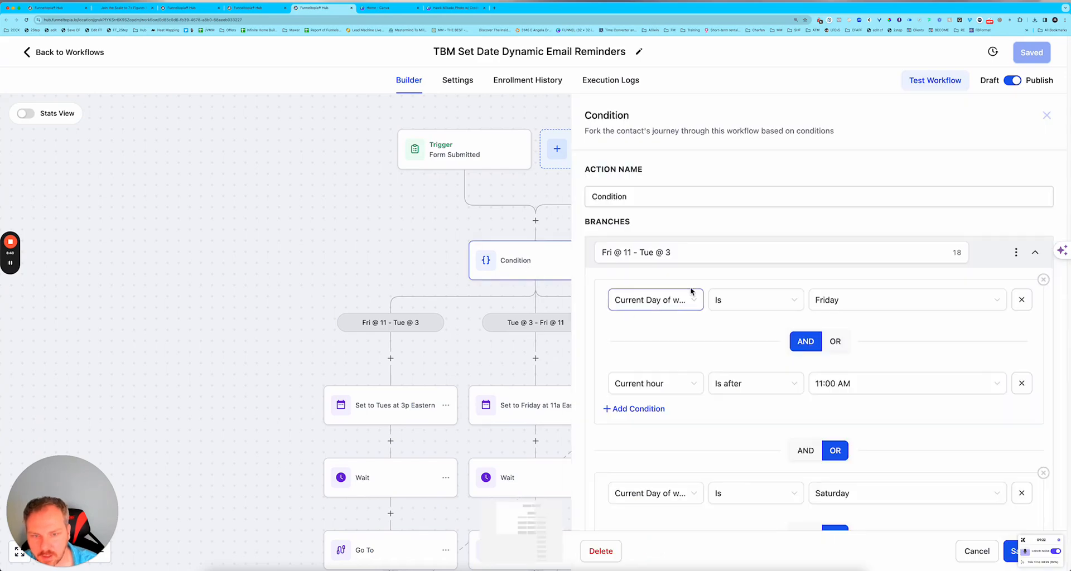
scroll(921, 488, "down", 15)
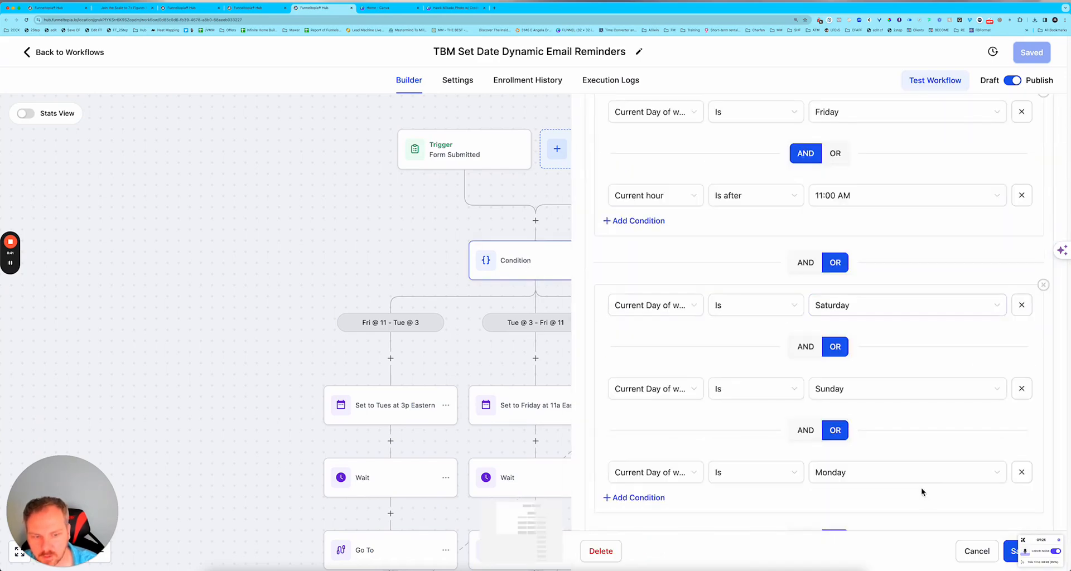
scroll(889, 529, "down", 5)
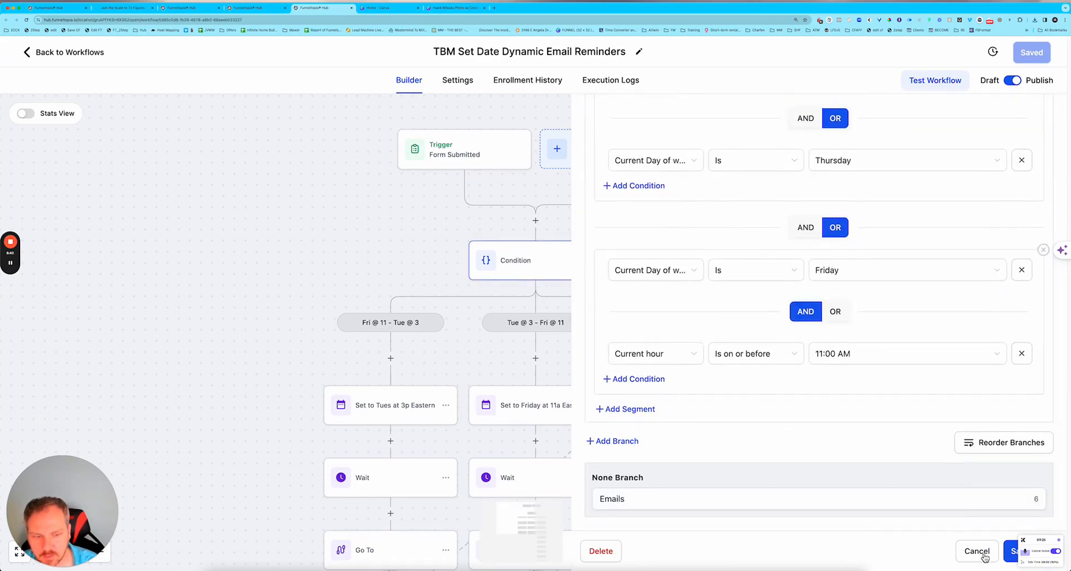
left_click(976, 551)
Check the day and time in the Set to Tues at 3p Eastern and Set to Friday at 11a Eastern actions, saving each action
scroll(371, 325, "down", 2)
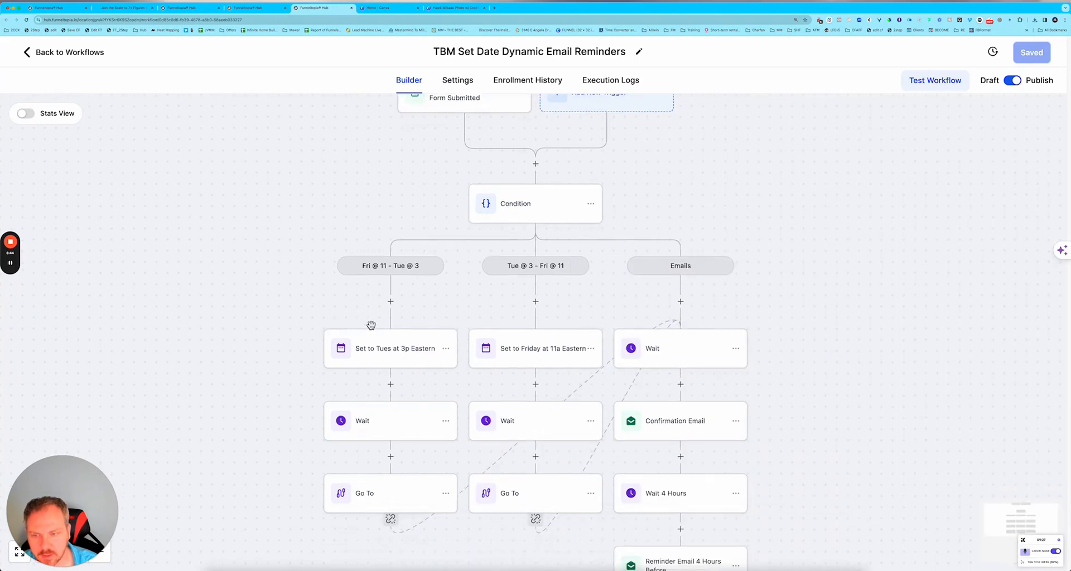
left_click(380, 353)
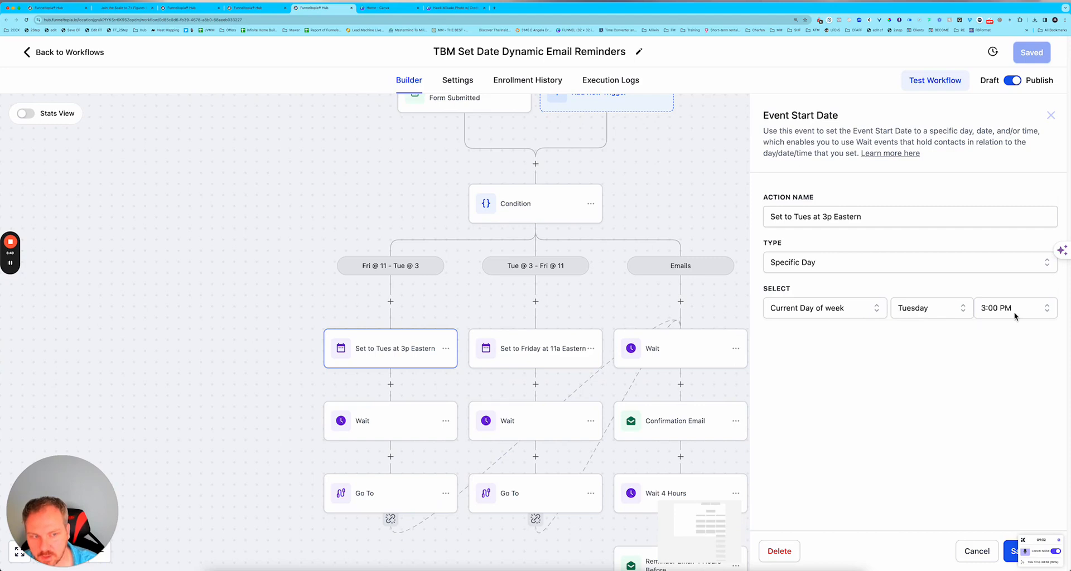
left_click(1012, 562)
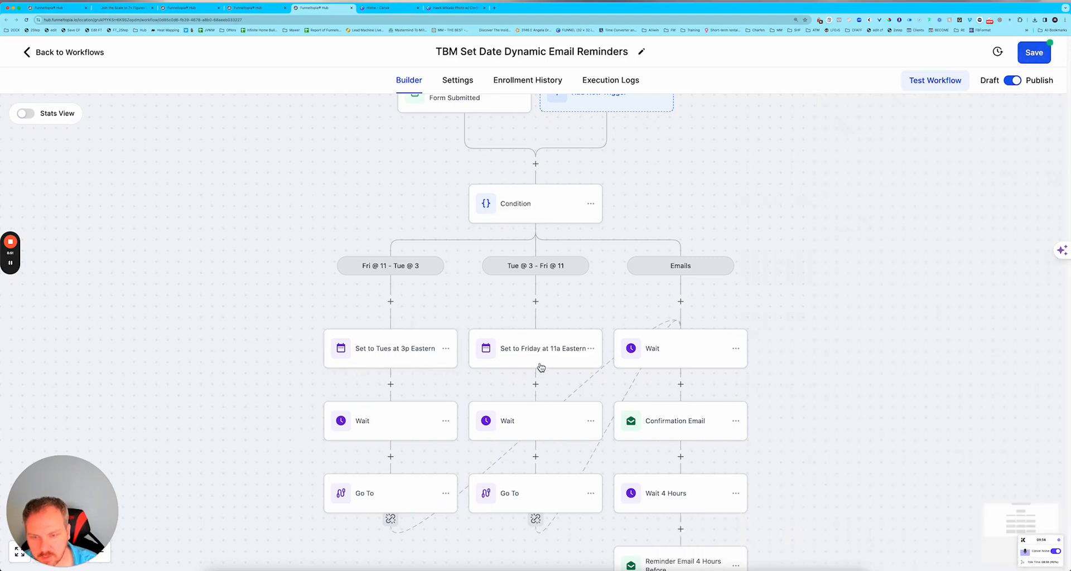
left_click(513, 357)
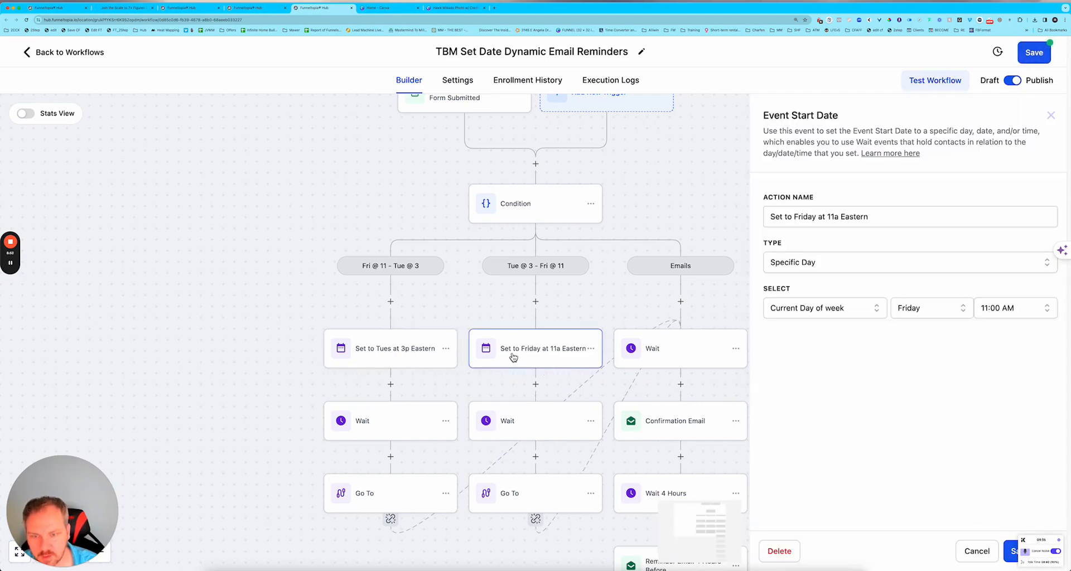
left_click(1013, 558)
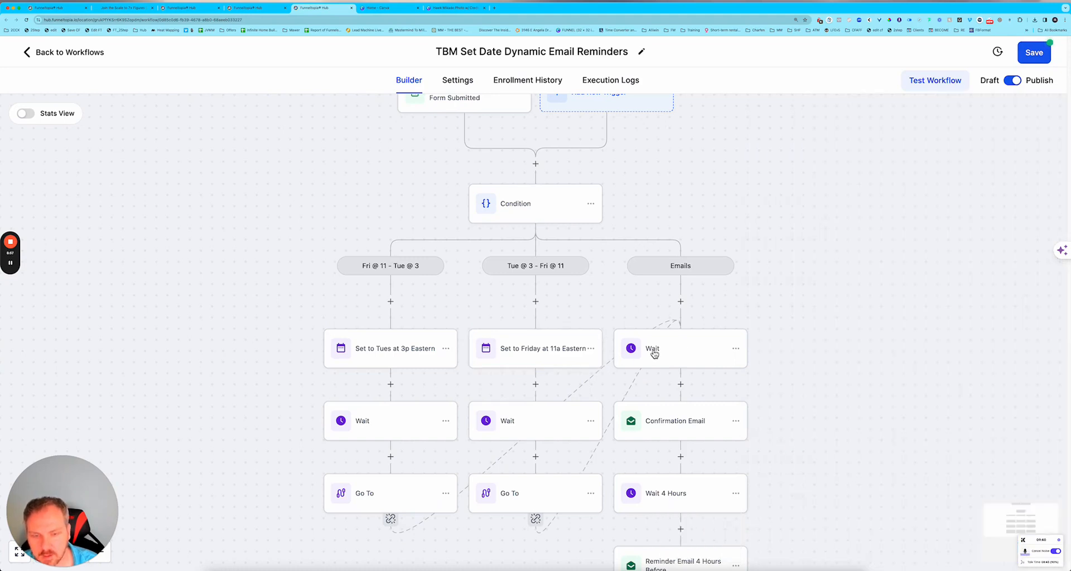
Check the time delays of the Fri @ 11 - Tue @ 3 branch's Wait and the Emails branch's first Wait, closing each action
left_click(381, 429)
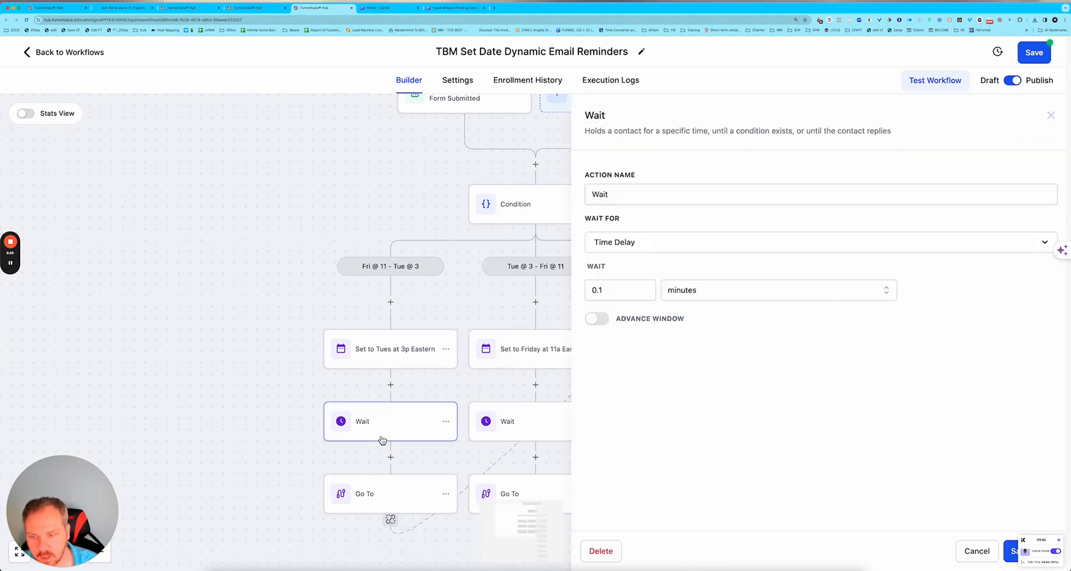
left_click_drag(607, 291, 589, 294)
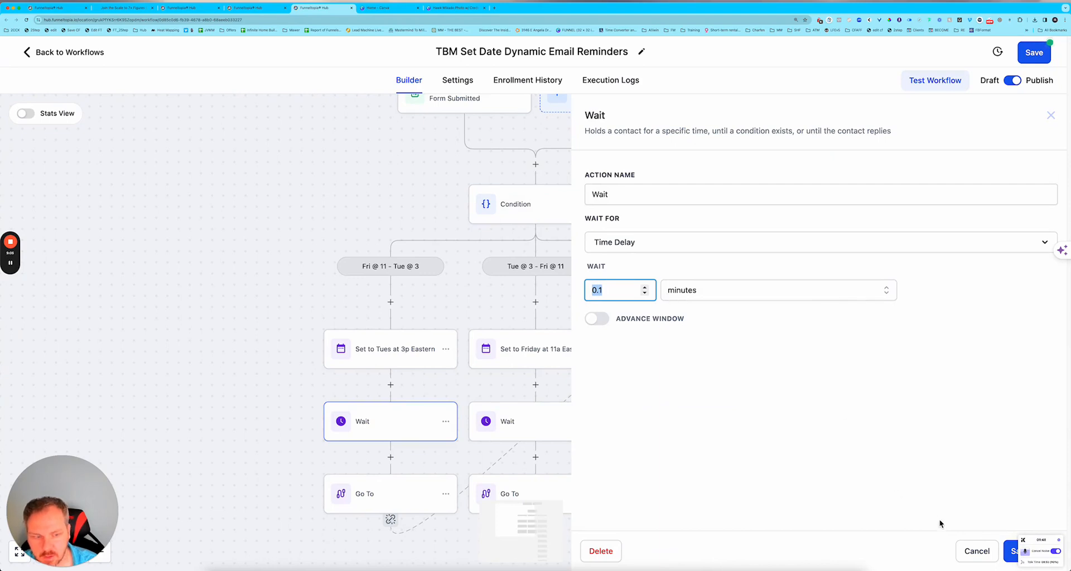
left_click(1014, 559)
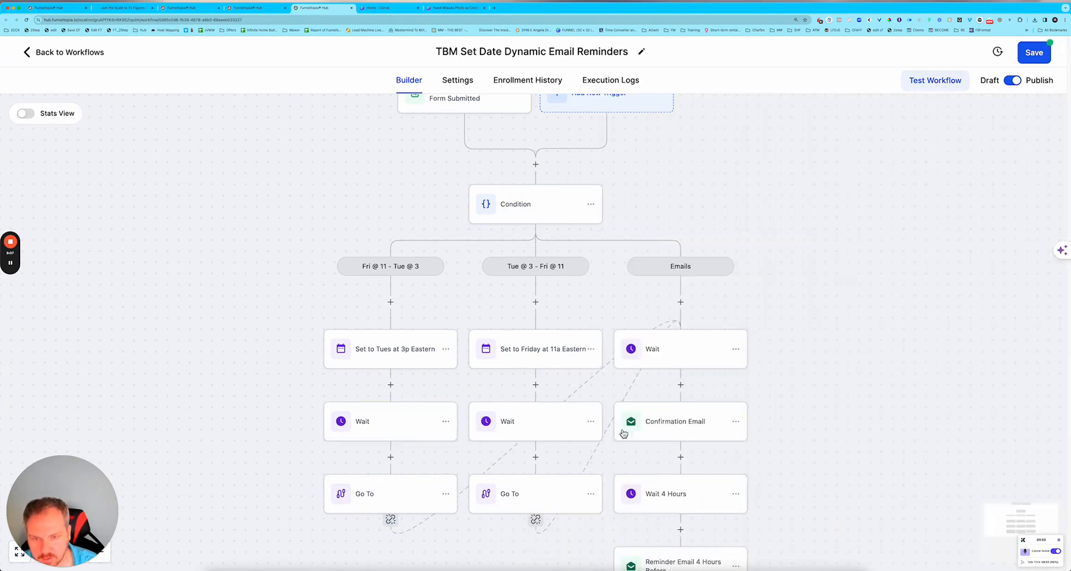
left_click(658, 346)
left_click(609, 289)
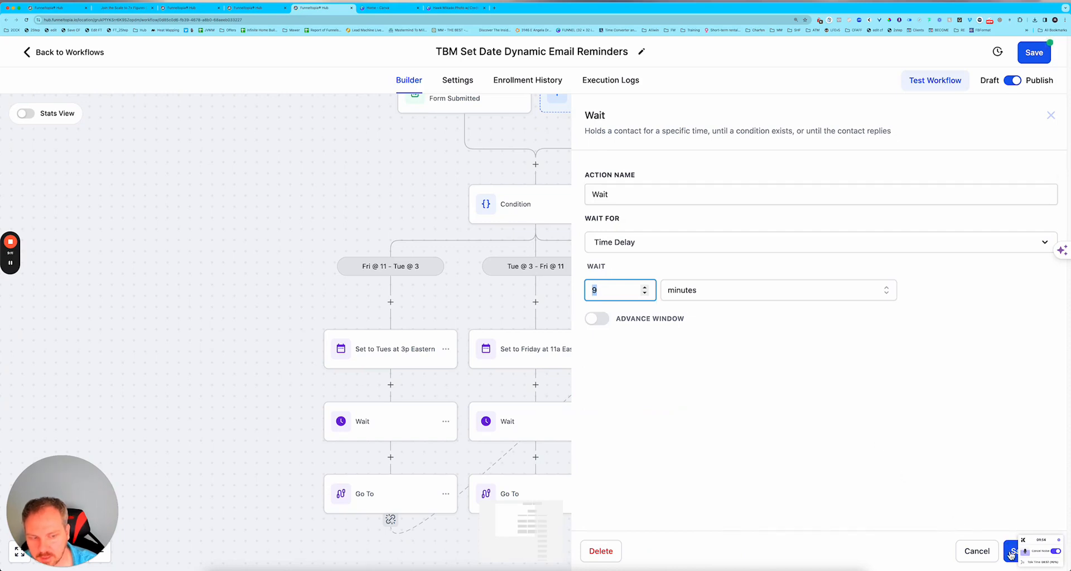
left_click(986, 559)
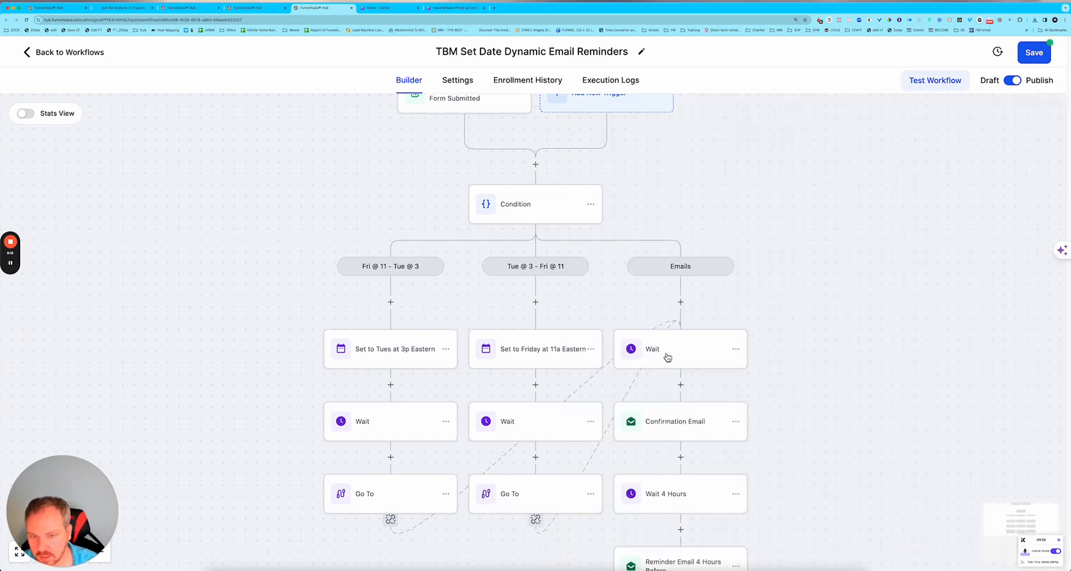
Review the Emails branch's first Wait delay and the Confirmation Email's subject and template, leaving both actions without changes
left_click(714, 357)
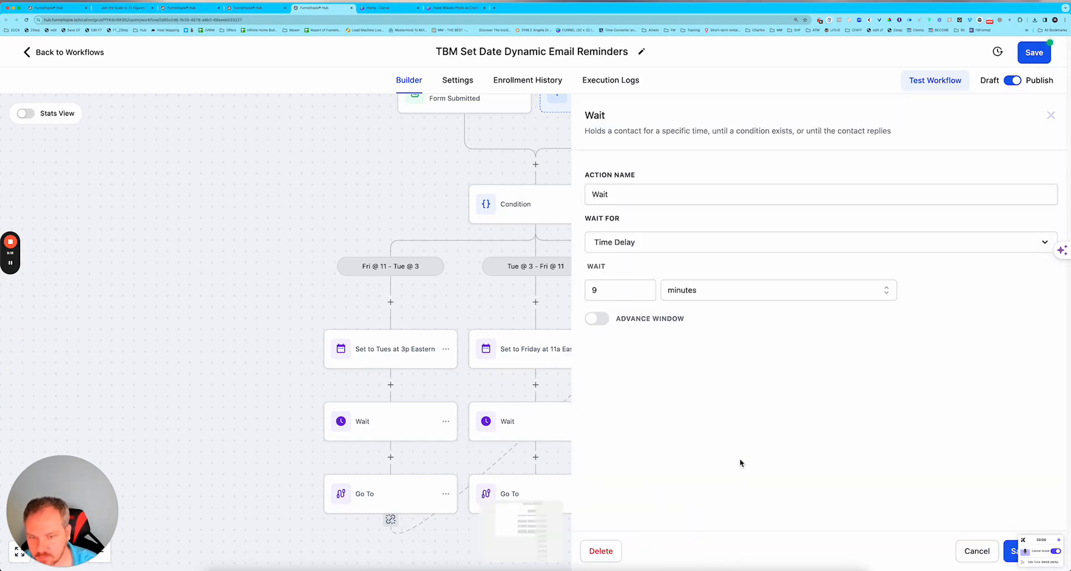
left_click(987, 552)
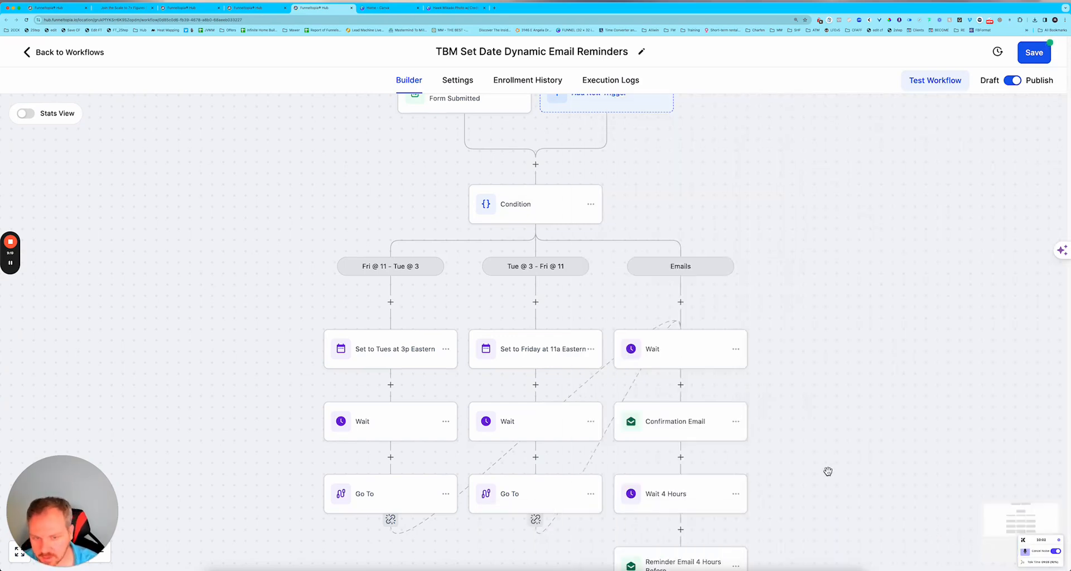
scroll(669, 371, "down", 2)
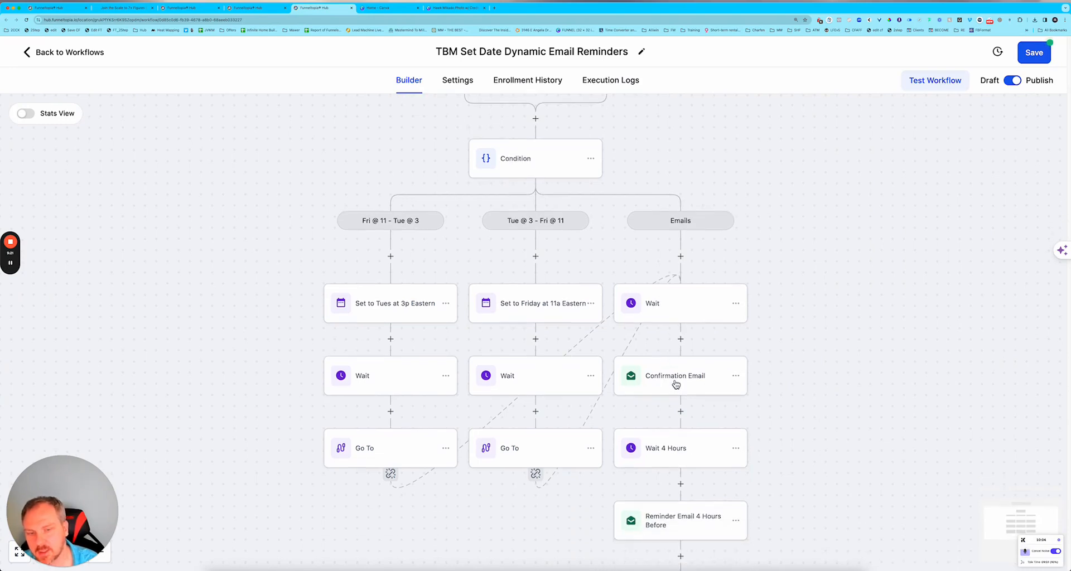
left_click(675, 381)
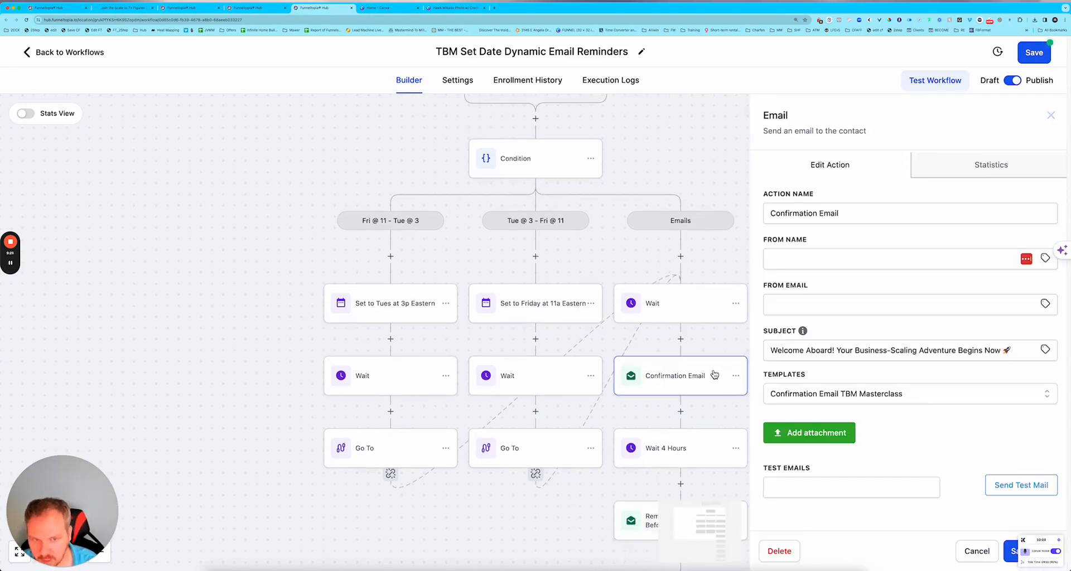
scroll(713, 382, "down", 3)
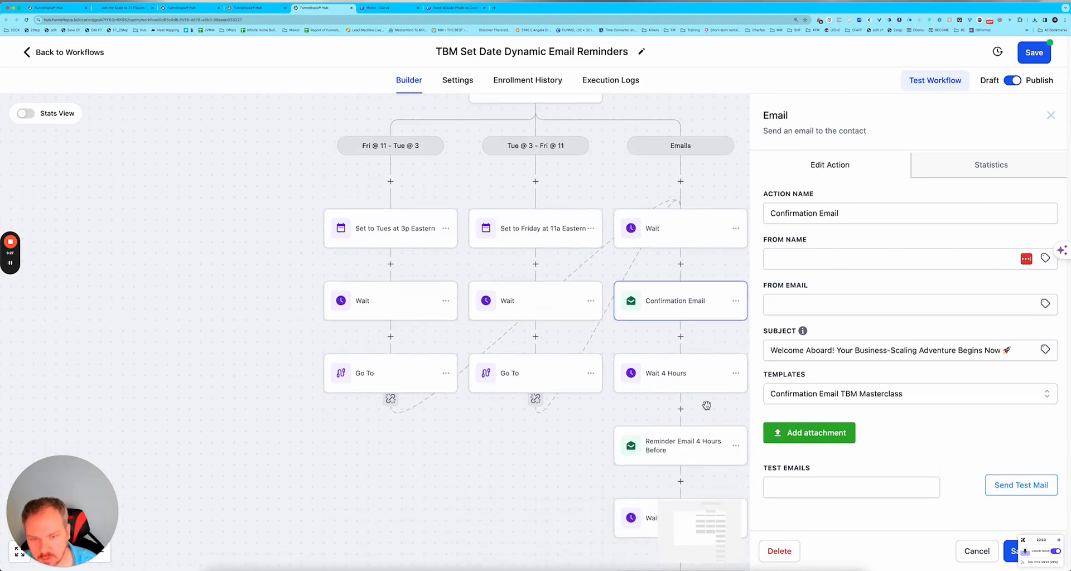
left_click(687, 384)
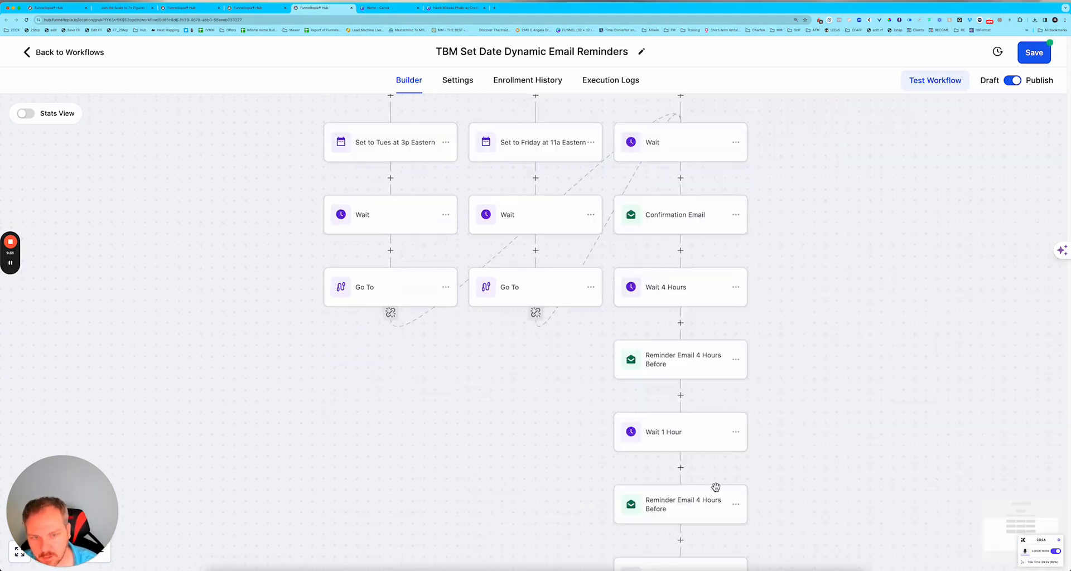
Set the Wait 4 Hours action to wait for Event / Appointment time until 4 hours before, and save the action
scroll(714, 486, "up", 4)
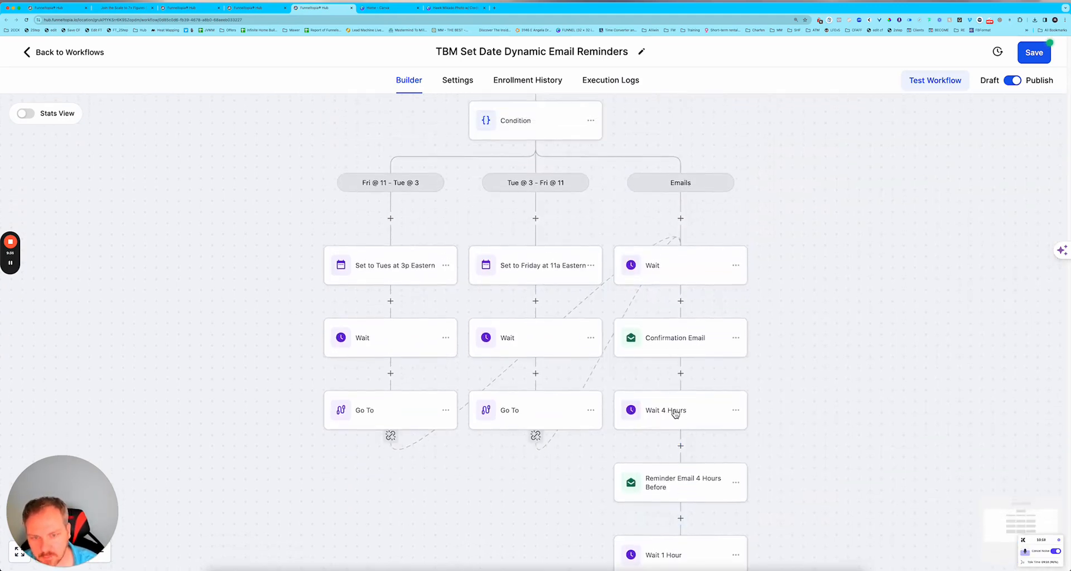
left_click(676, 417)
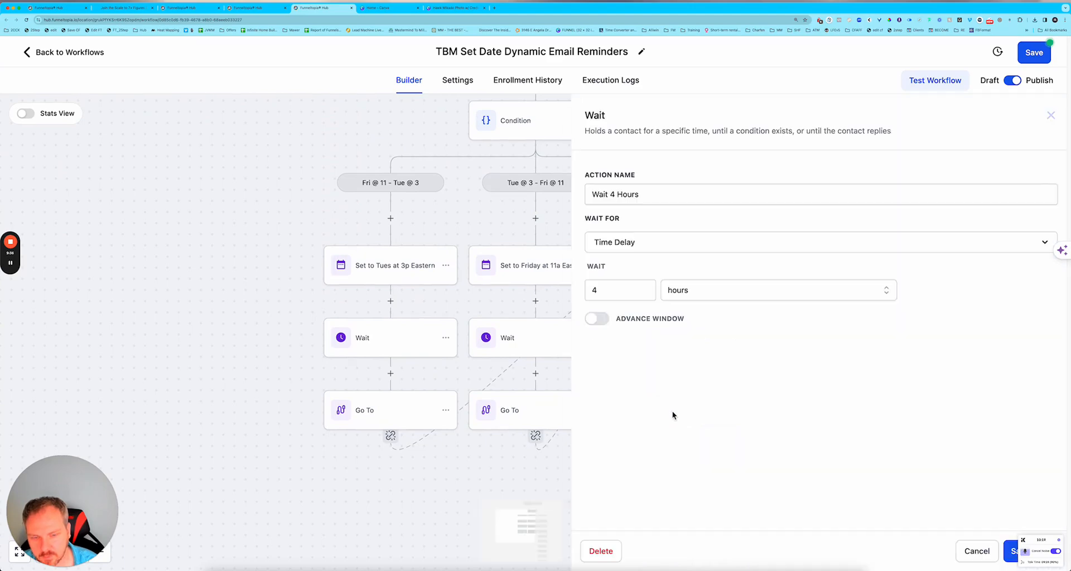
left_click(638, 252)
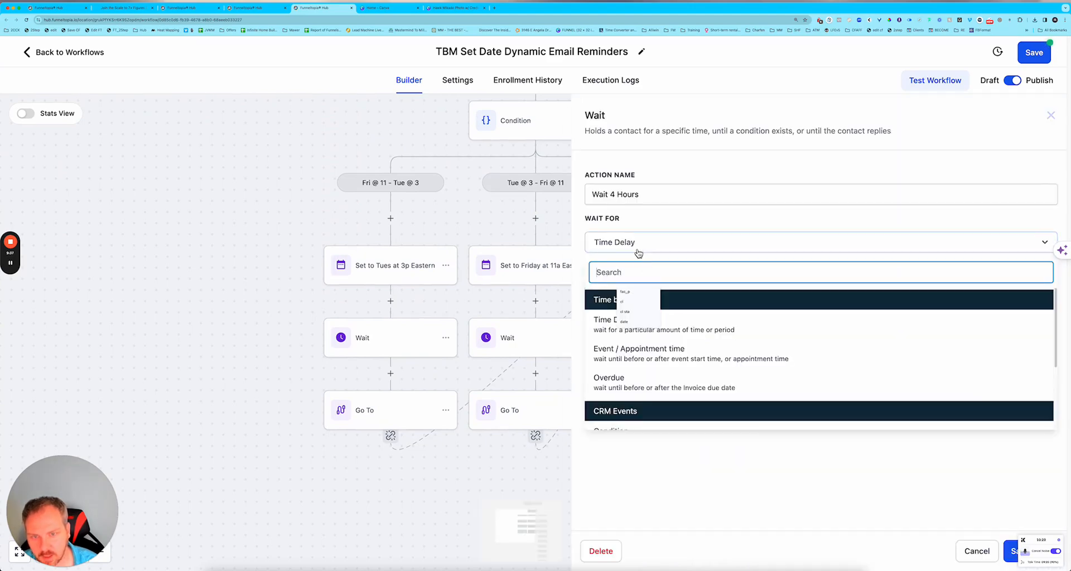
left_click(693, 363)
left_click(884, 307)
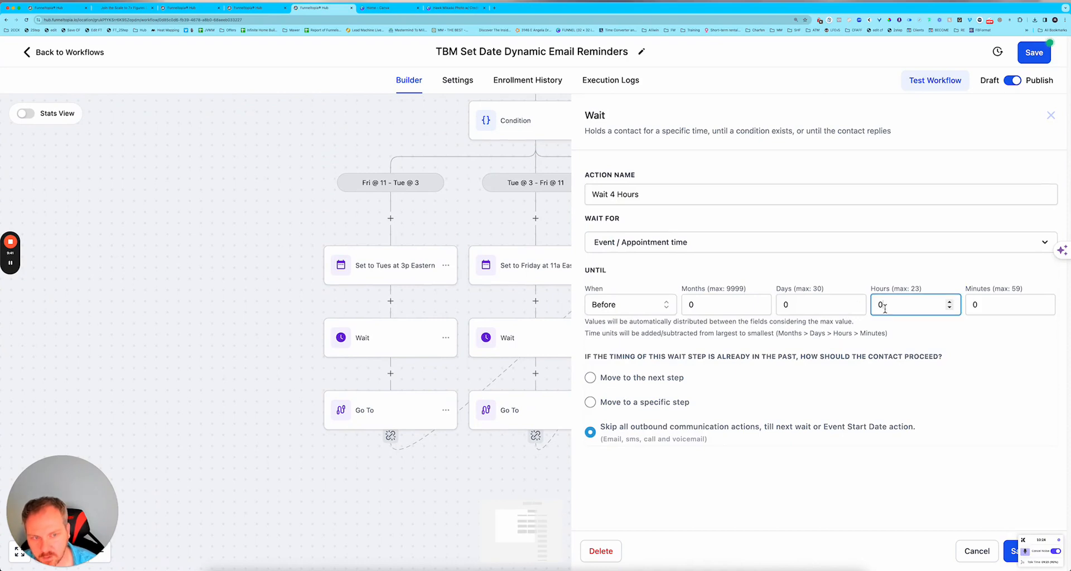
type("4")
left_click(1011, 551)
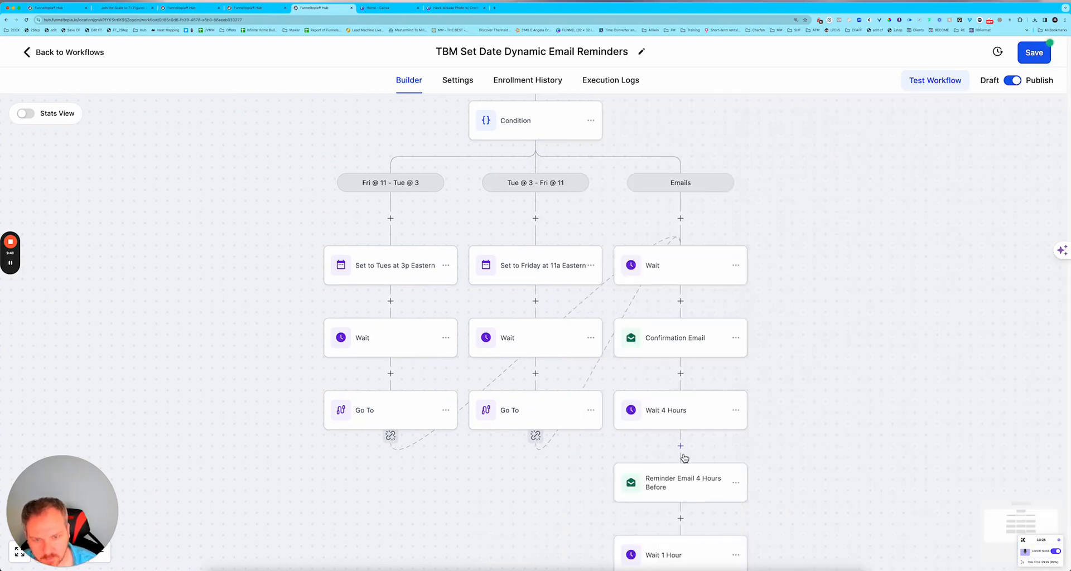
Change the Wait 1 Hour action to wait for Event / Appointment time instead of a time delay
scroll(684, 458, "down", 5)
left_click(667, 390)
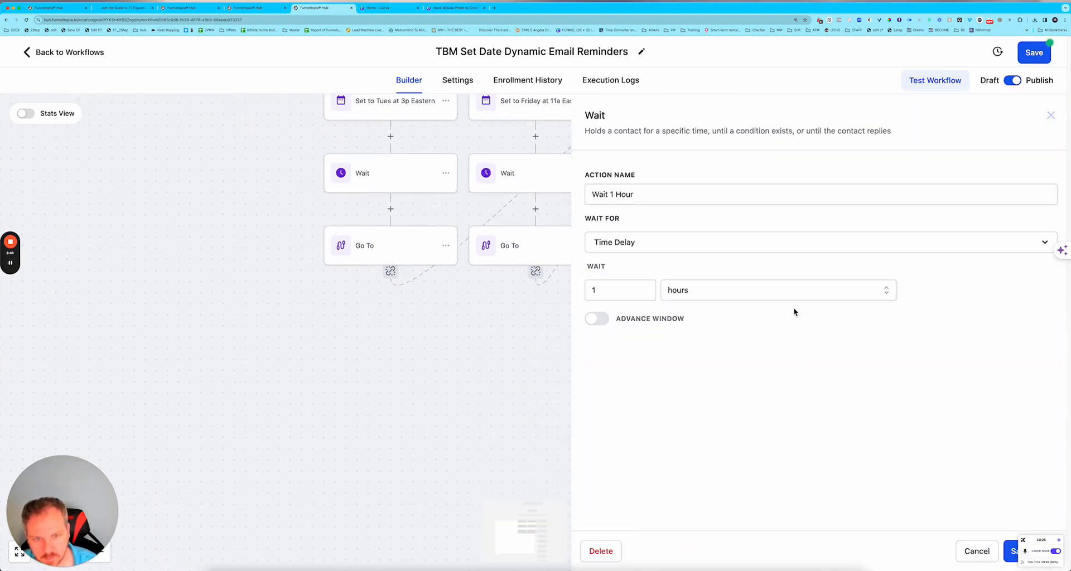
left_click(619, 243)
left_click(658, 351)
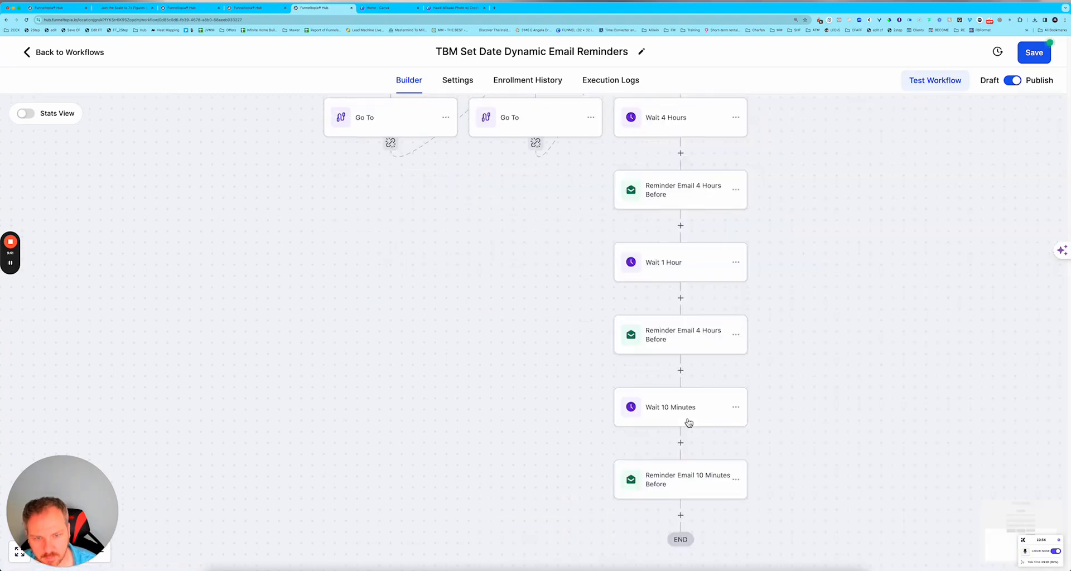
Set the Wait 10 Minutes action to Event / Appointment time, 10 minutes before, then save the action and the workflow
left_click(689, 422)
left_click(705, 245)
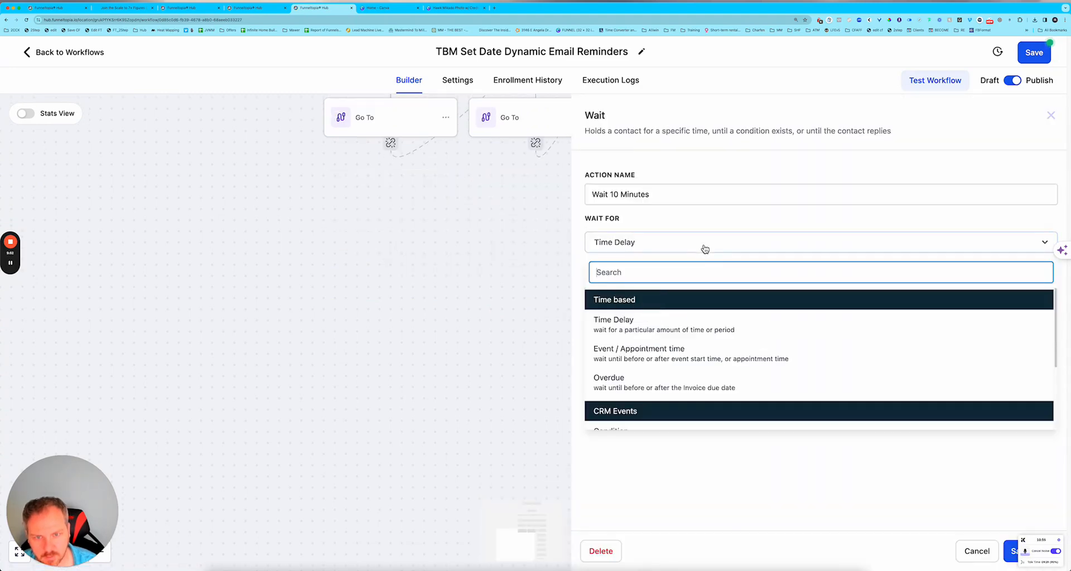
left_click(700, 356)
left_click(1043, 301)
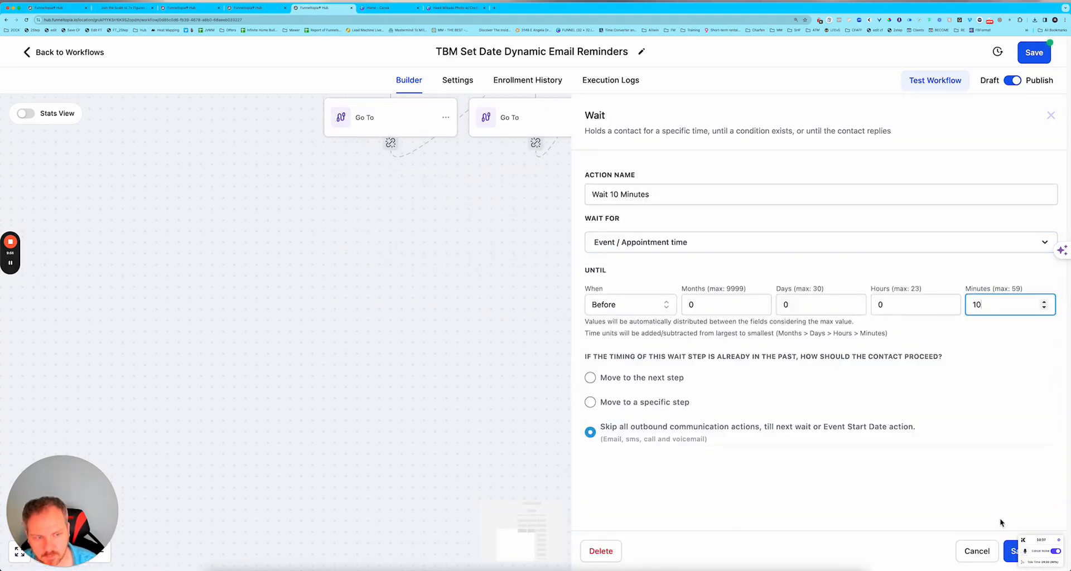
left_click(1008, 549)
left_click(1033, 54)
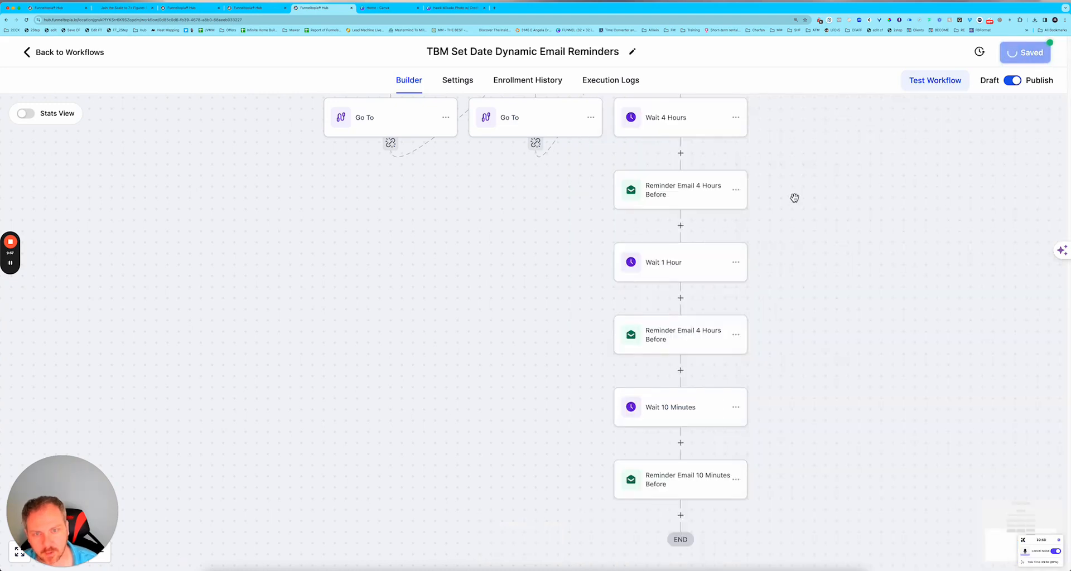
Review the Emails branch's sequence of waits and reminders, including the subject and template of Reminder Email 10 Minutes Before
scroll(725, 388, "up", 5)
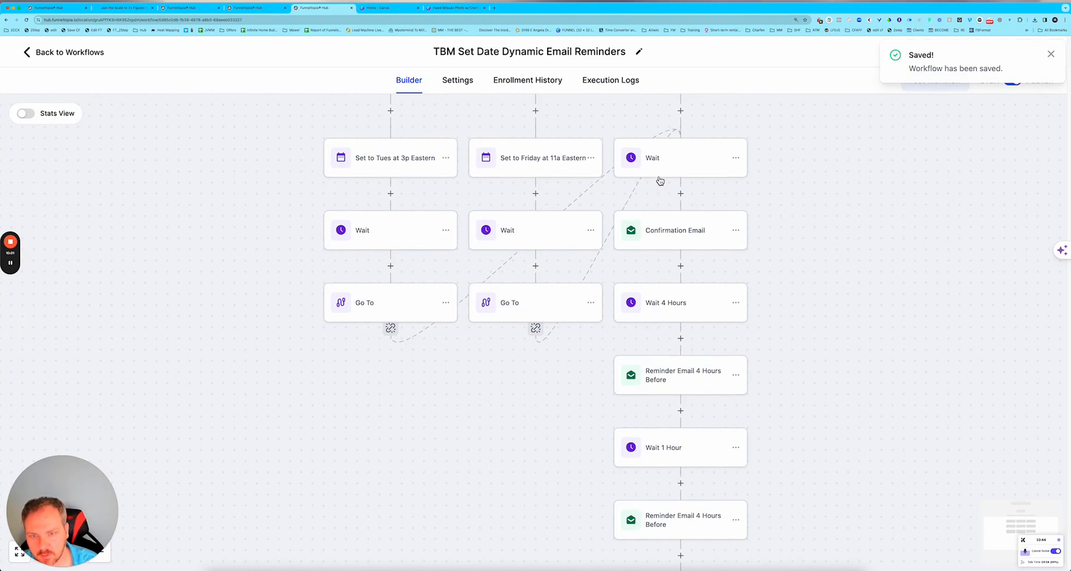
scroll(642, 256, "down", 1)
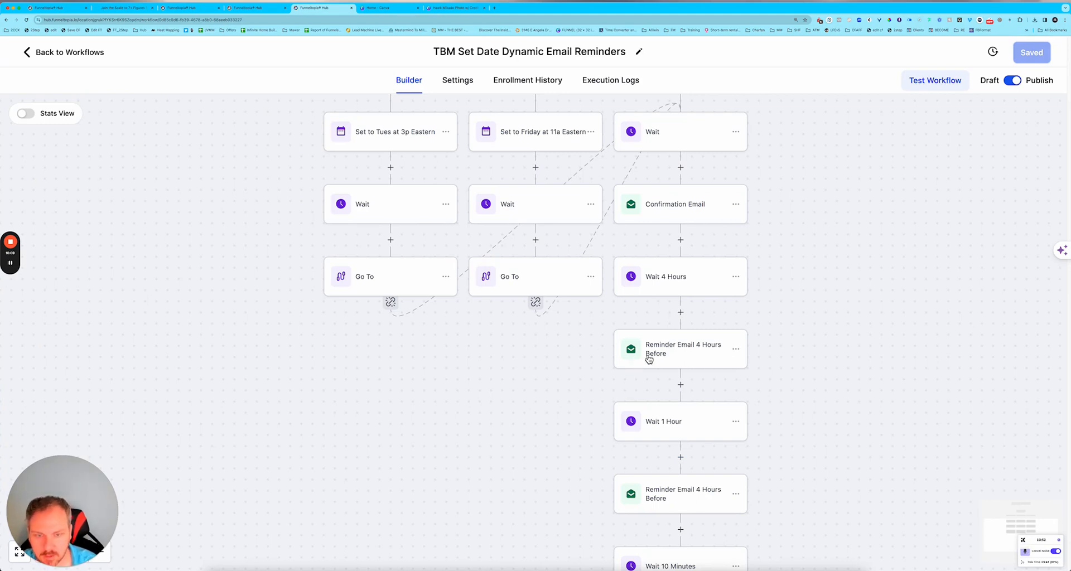
scroll(662, 210, "up", 3)
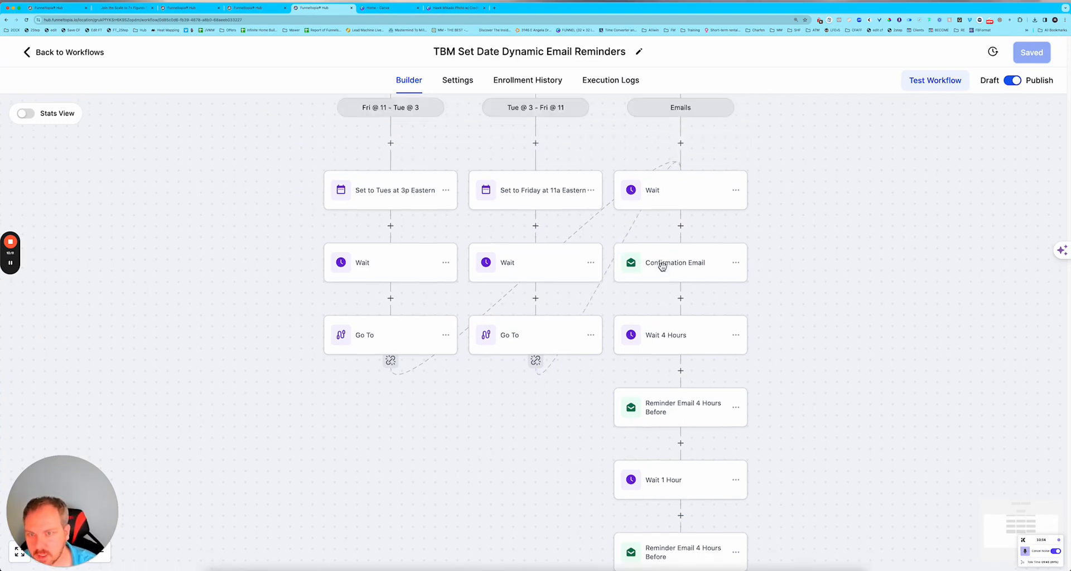
scroll(664, 280, "down", 10)
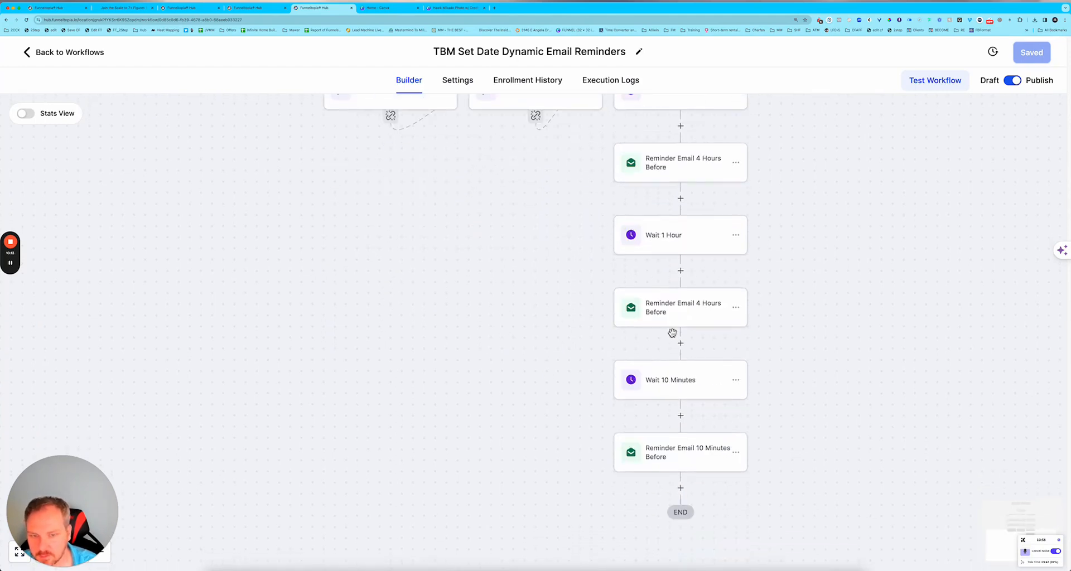
left_click(681, 464)
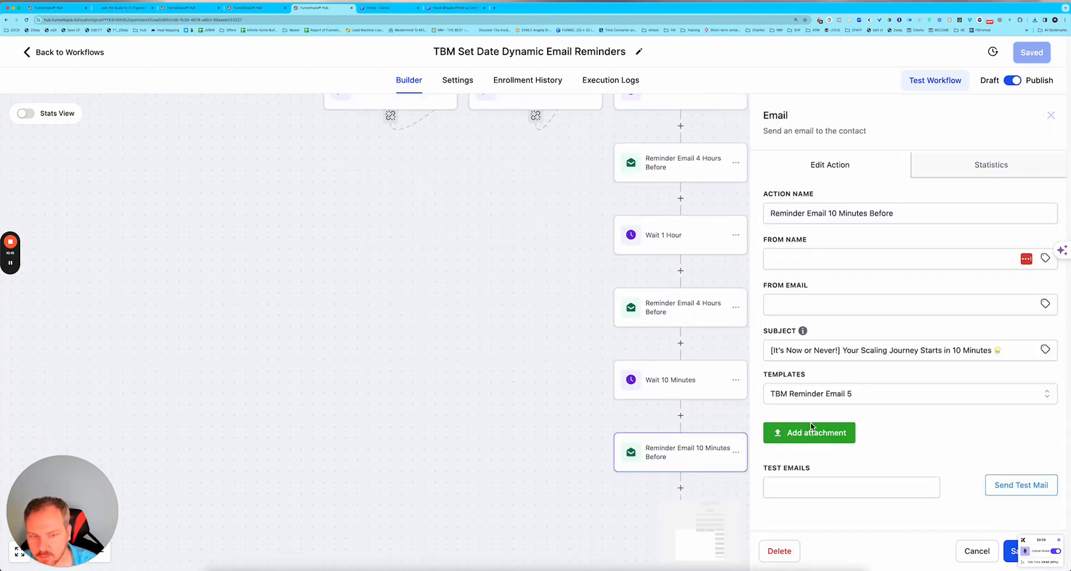
scroll(683, 383, "up", 2)
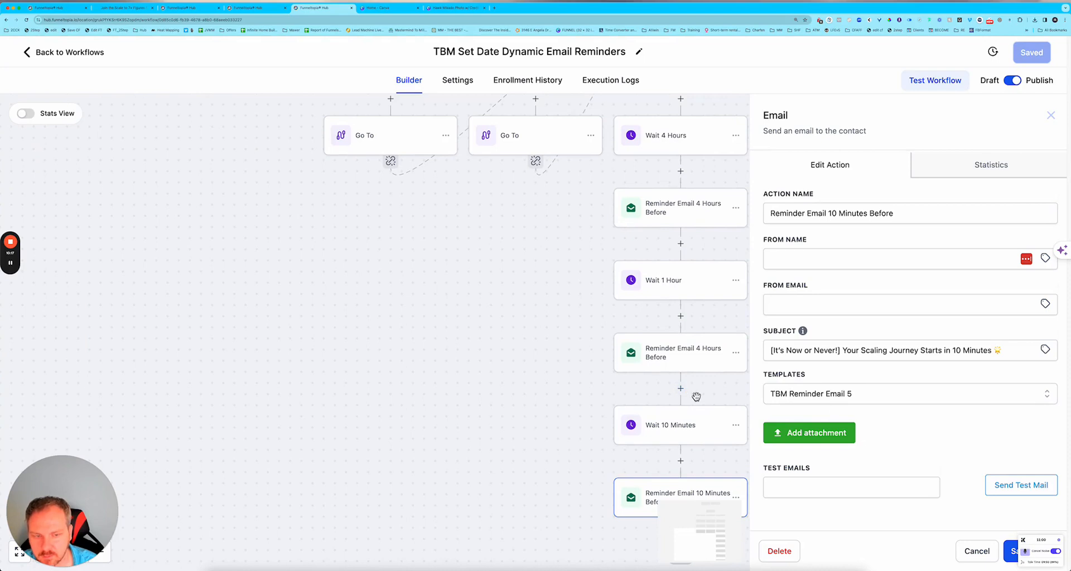